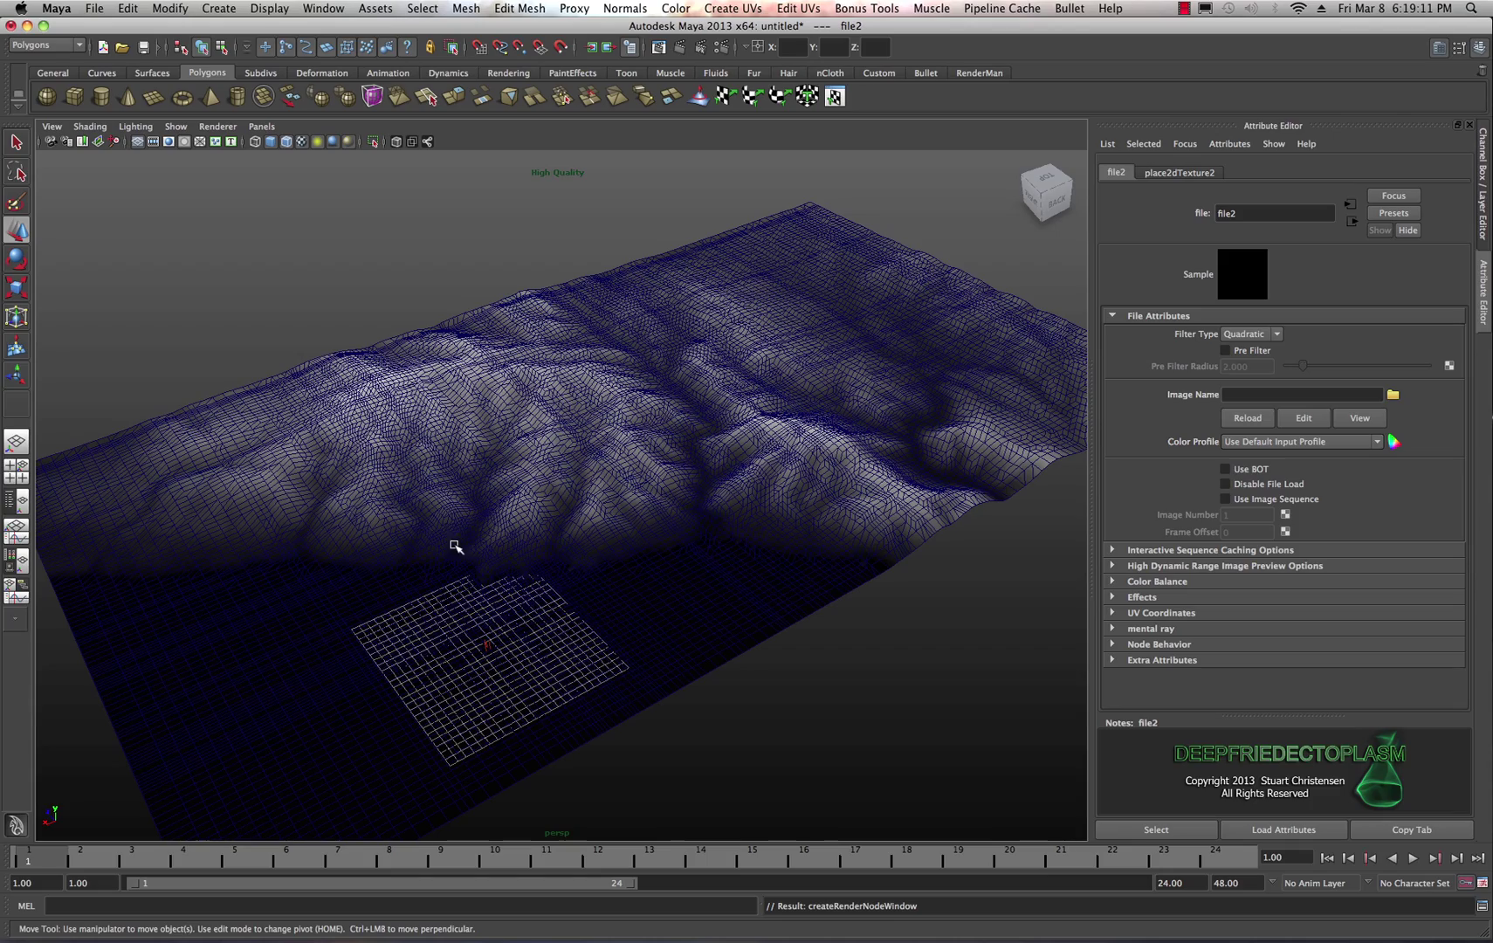
- Examine the terrain mesh's hills, central valley and flat area from low, close-up and overhead angles
{"action": "left_click_drag", "start_coordinate": [460, 556], "coordinate": [472, 525], "text": "alt"}
{"action": "right_click_drag", "start_coordinate": [479, 456], "coordinate": [781, 617], "text": "alt"}
{"action": "middle_click_drag", "start_coordinate": [800, 544], "coordinate": [503, 677], "text": "alt"}
{"action": "left_click_drag", "start_coordinate": [554, 661], "coordinate": [554, 647], "text": "alt"}
{"action": "right_click_drag", "start_coordinate": [554, 647], "coordinate": [693, 591], "text": "alt"}
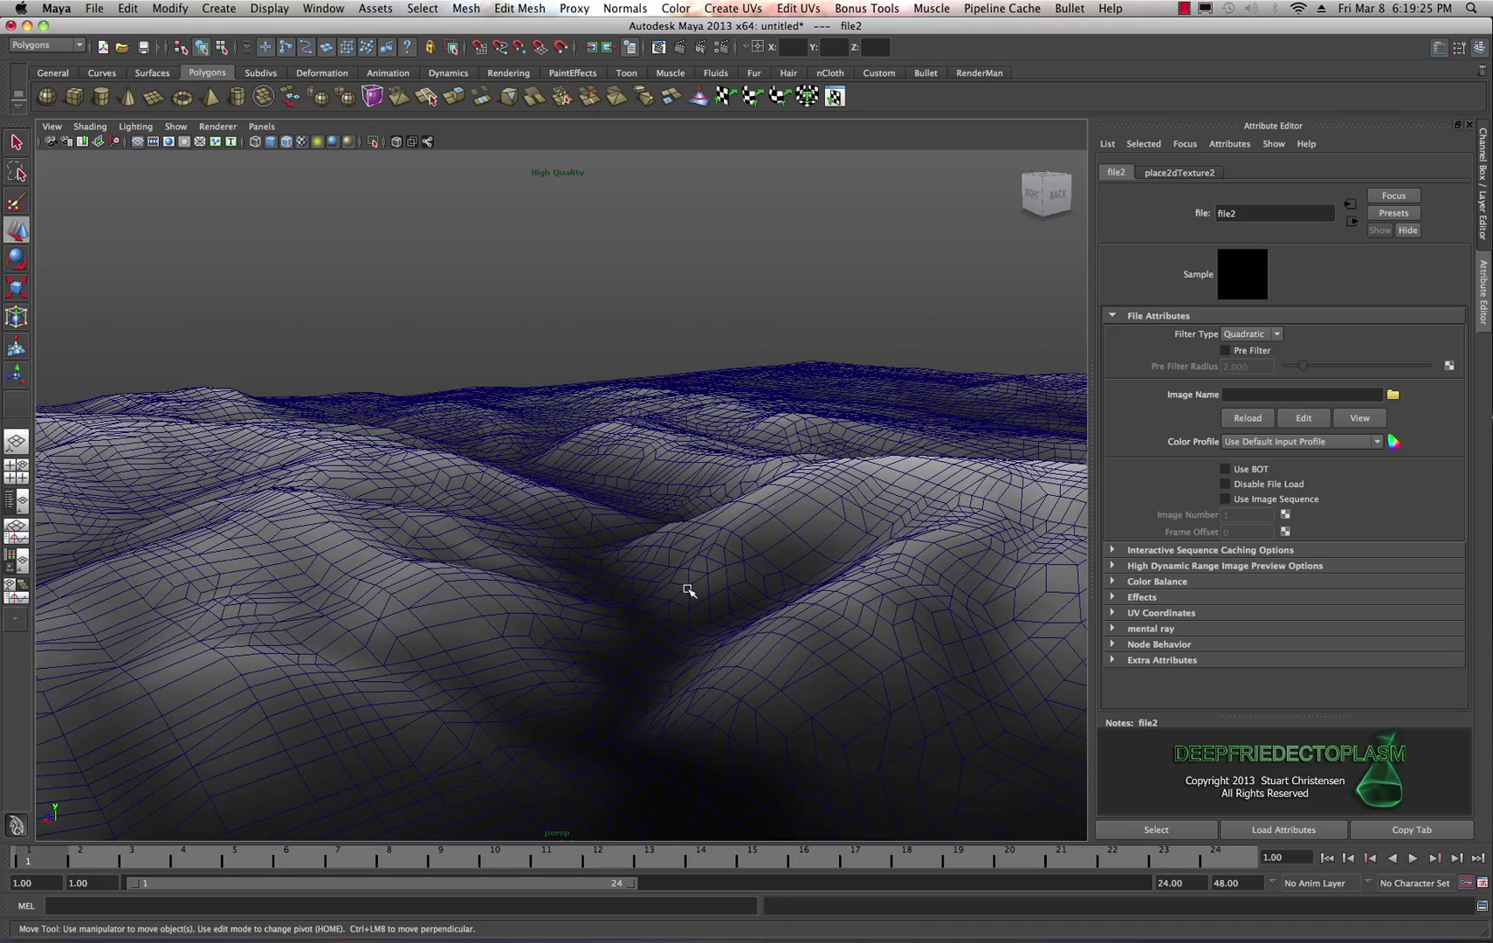
{"action": "scroll", "coordinate": [689, 590], "scroll_direction": "up", "scroll_amount": 5}
{"action": "scroll", "coordinate": [668, 574], "scroll_direction": "down", "scroll_amount": 8}
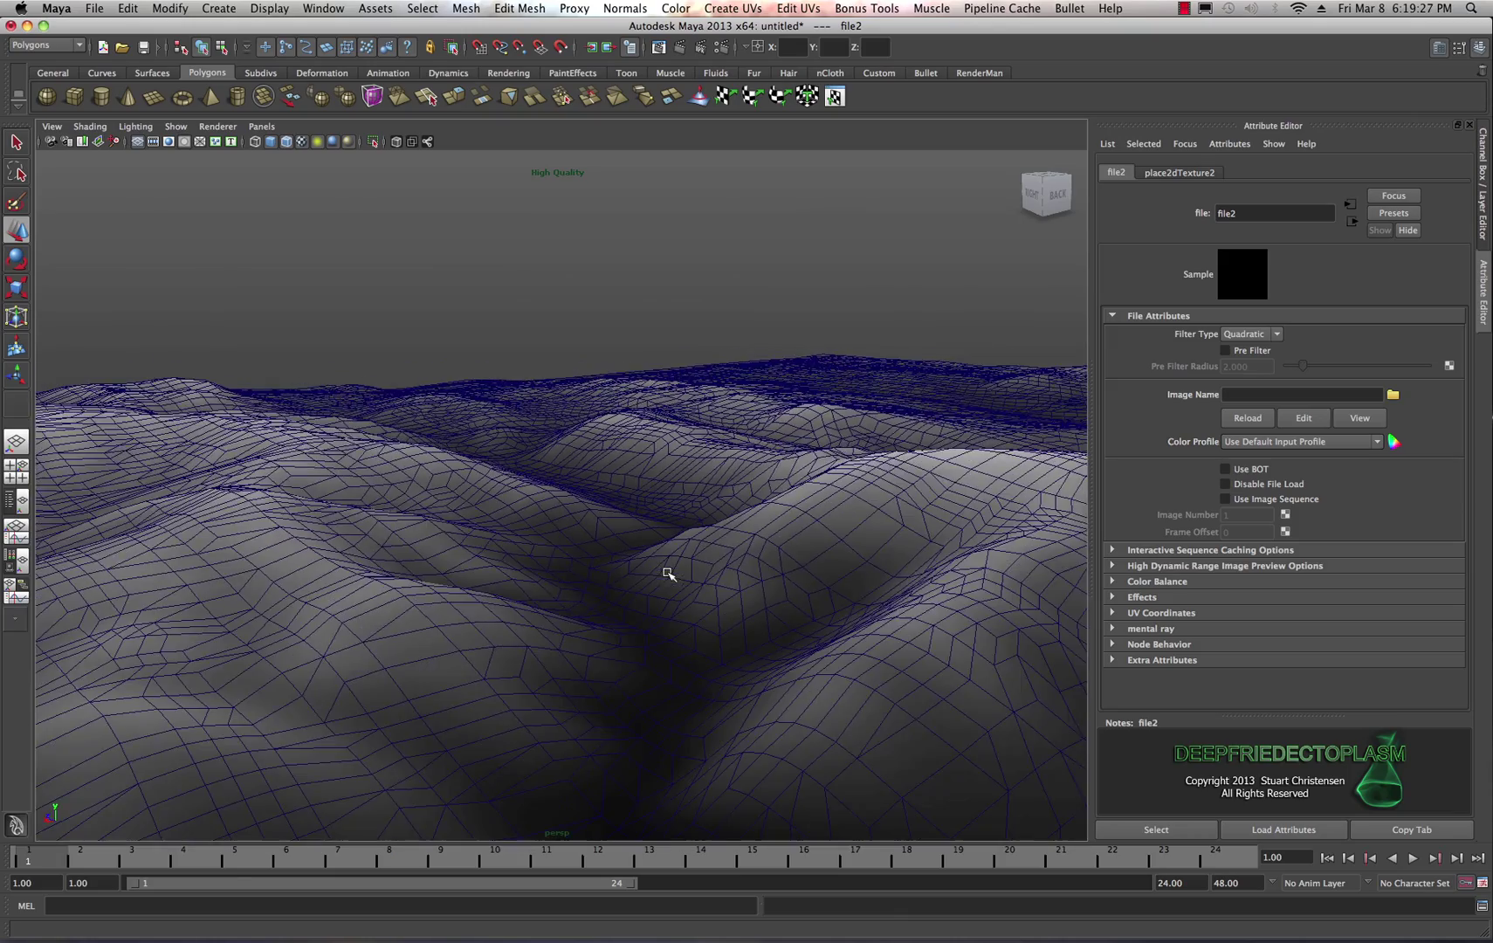
{"action": "scroll", "coordinate": [664, 569], "scroll_direction": "down", "scroll_amount": 3}
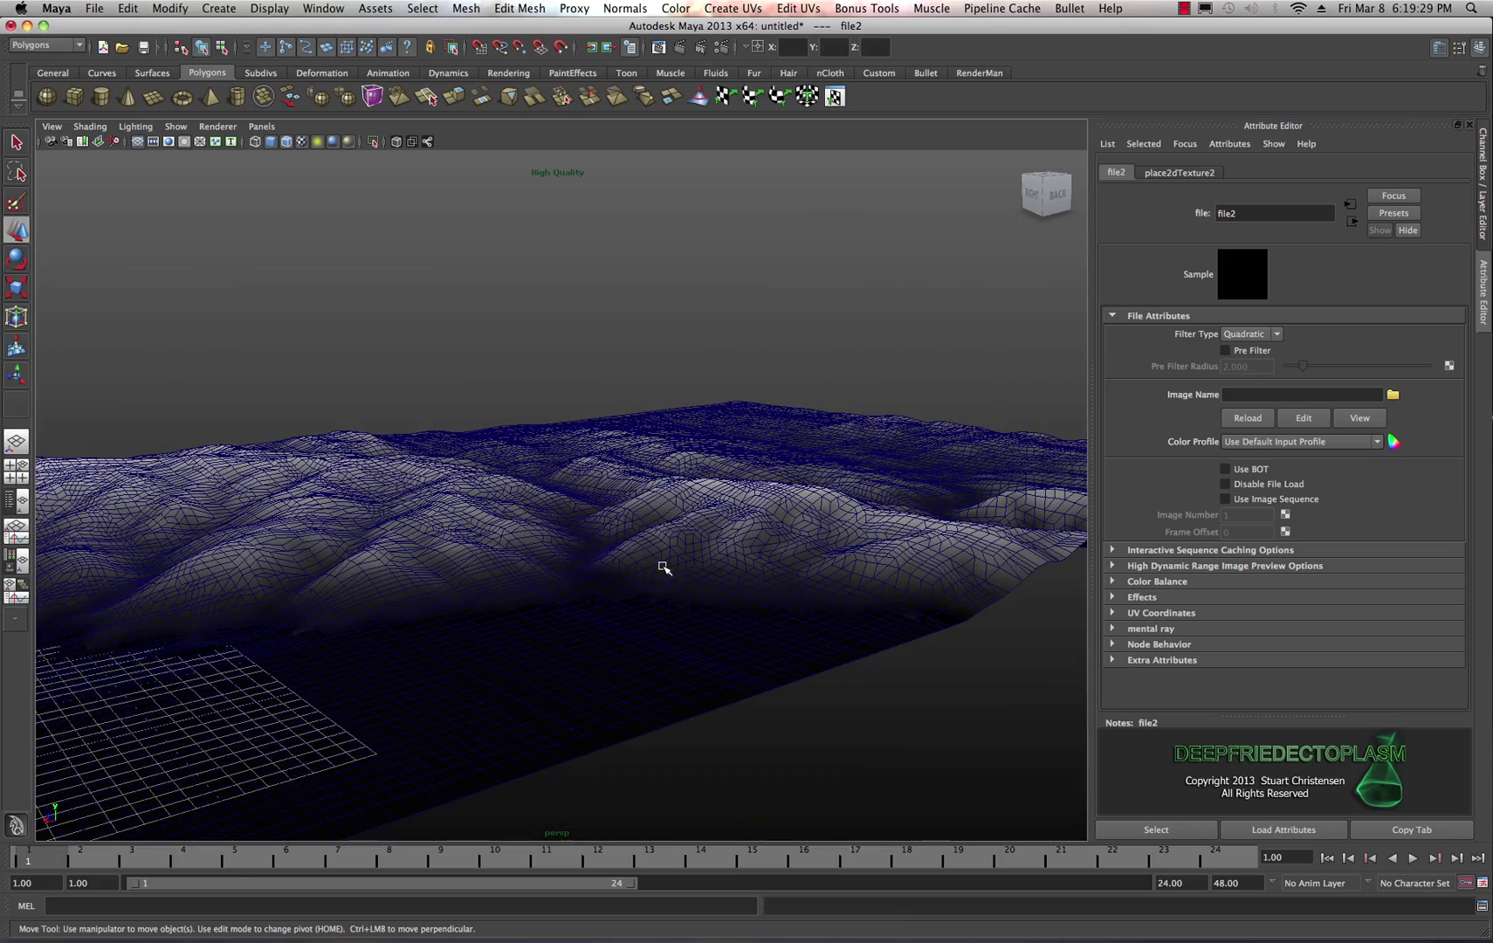
{"action": "left_click_drag", "start_coordinate": [659, 566], "coordinate": [638, 606], "text": "alt"}
{"action": "left_click_drag", "start_coordinate": [750, 425], "coordinate": [696, 453], "text": "alt"}
{"action": "right_click_drag", "start_coordinate": [693, 449], "coordinate": [614, 417], "text": "alt"}
{"action": "right_click_drag", "start_coordinate": [711, 453], "coordinate": [820, 523], "text": "alt"}
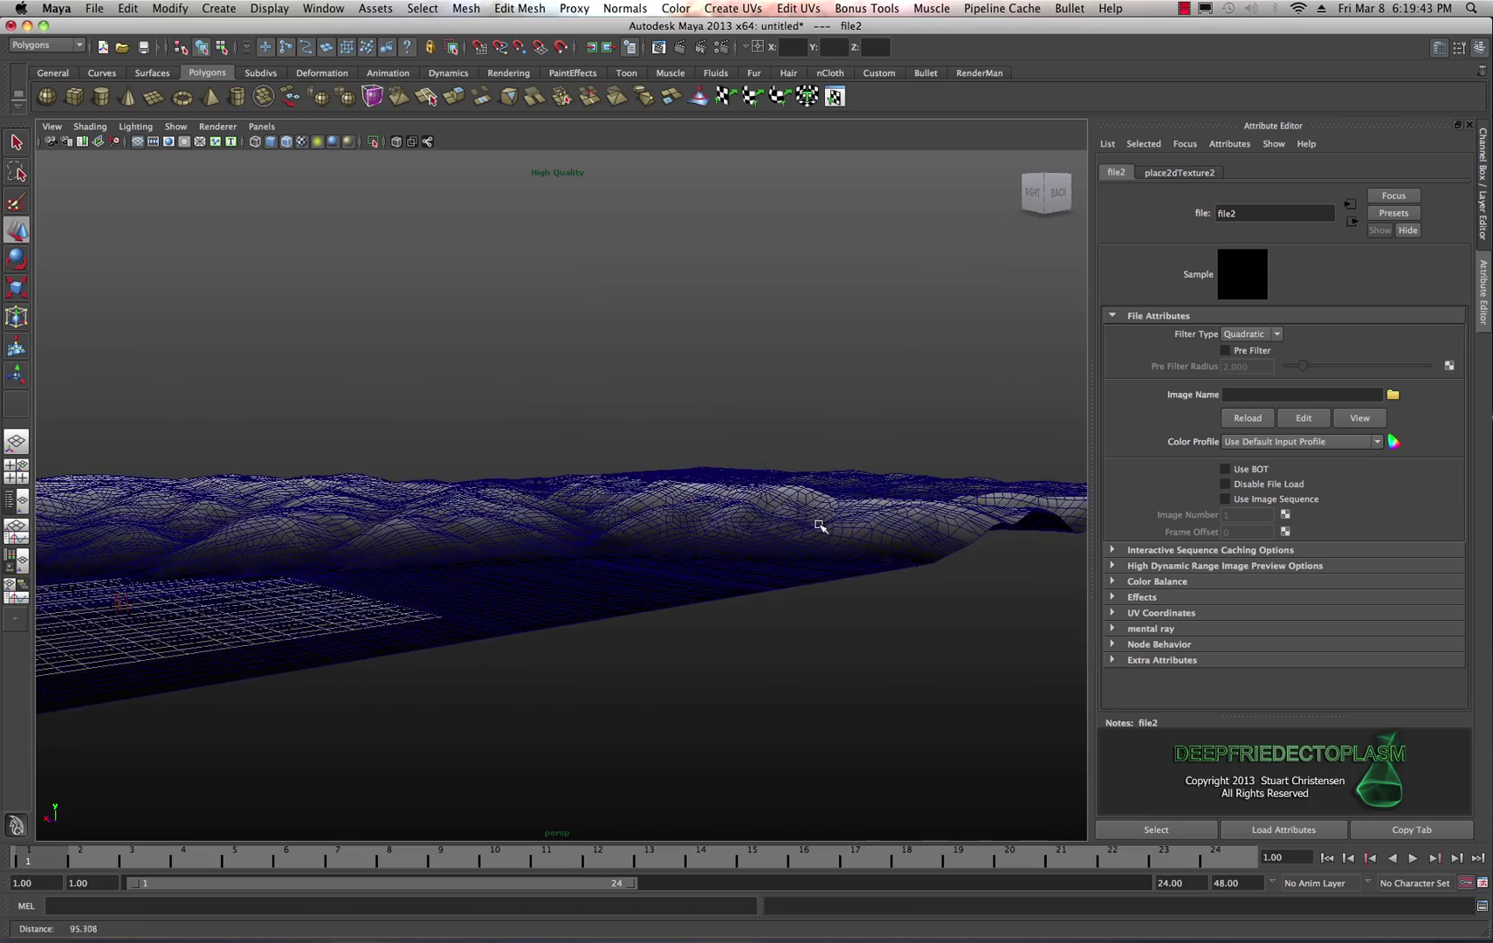
{"action": "right_click_drag", "start_coordinate": [554, 347], "coordinate": [631, 467], "text": "alt"}
{"action": "left_click_drag", "start_coordinate": [760, 540], "coordinate": [665, 568], "text": "alt"}
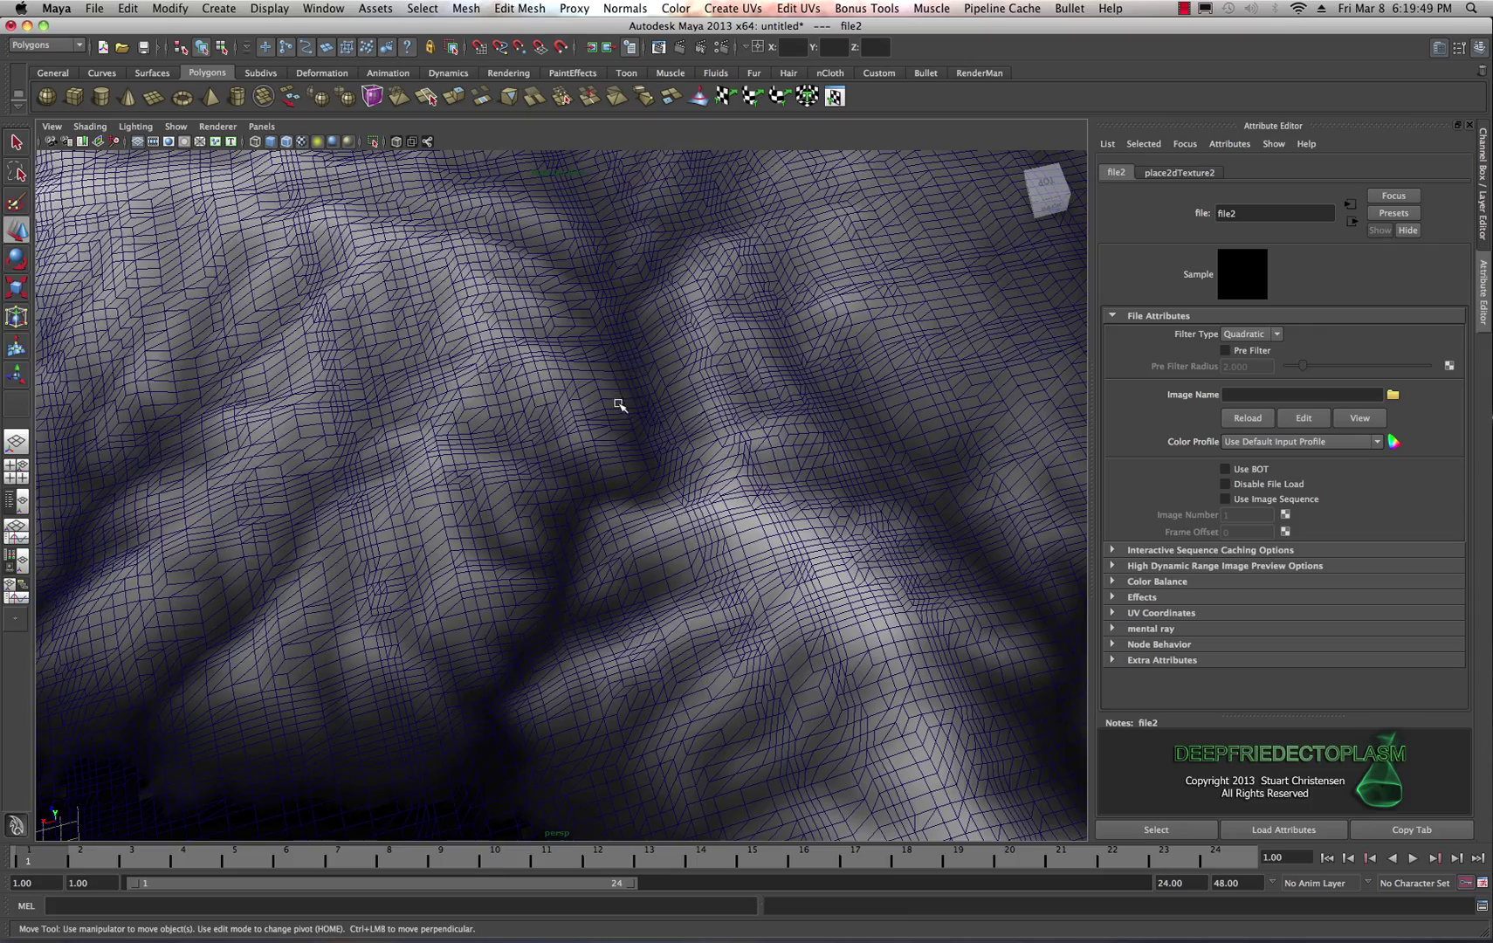
{"action": "scroll", "coordinate": [619, 405], "scroll_direction": "down", "scroll_amount": 3}
{"action": "left_click_drag", "start_coordinate": [512, 561], "coordinate": [705, 529], "text": "alt"}
{"action": "left_click_drag", "start_coordinate": [517, 544], "coordinate": [577, 524], "text": "alt"}
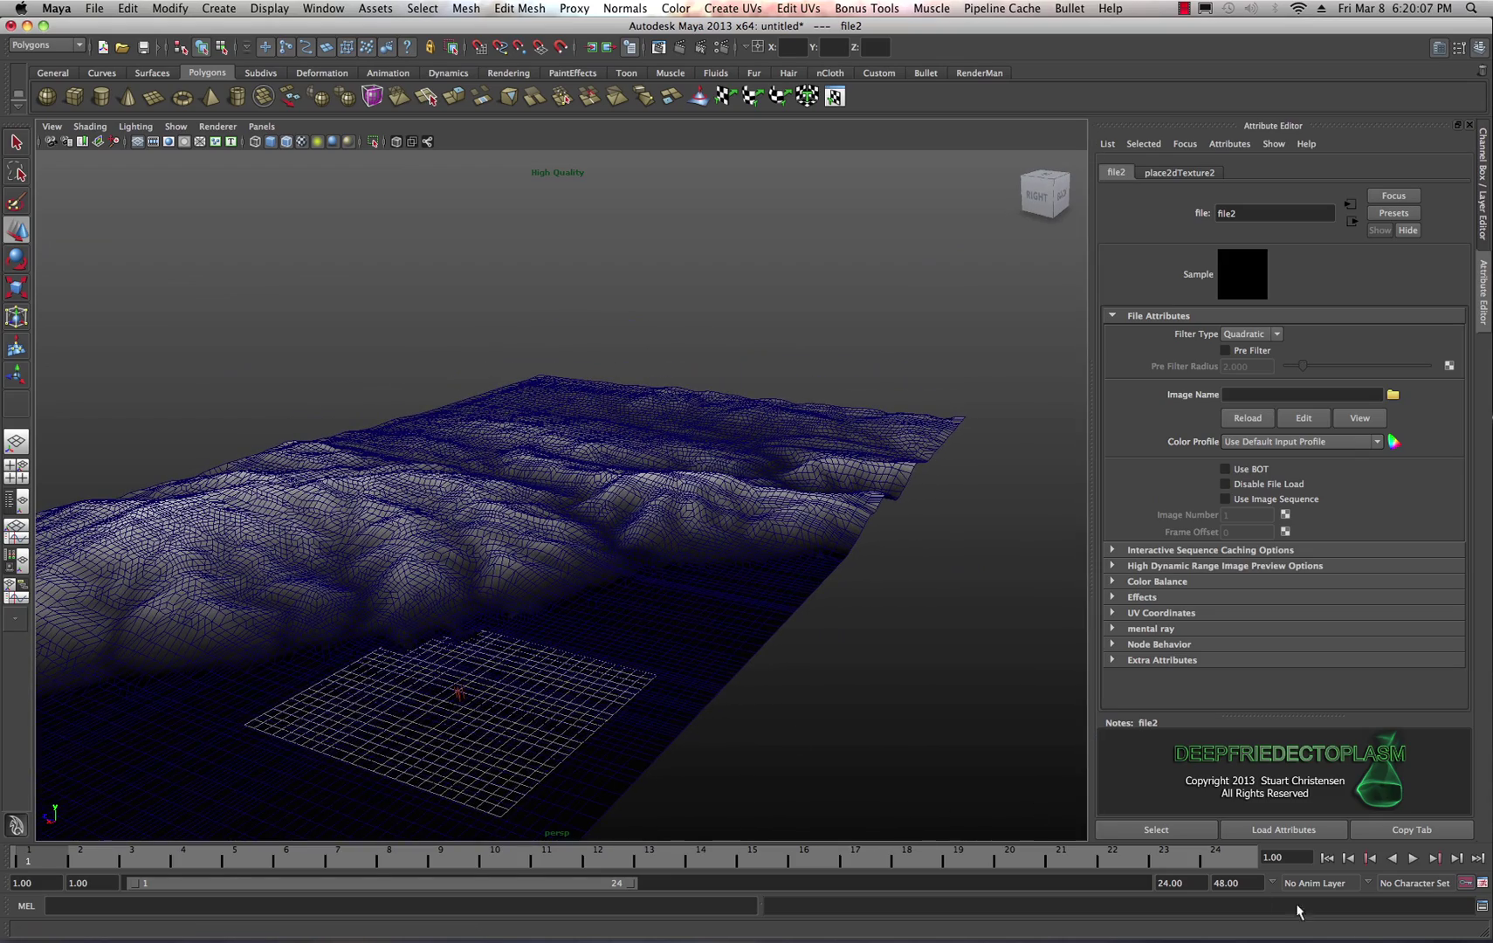
- Switch to Preview to view the Height_Map_Graphic.tif heightmap image, and minimize it when done
{"action": "mouse_move", "coordinate": [1368, 924]}
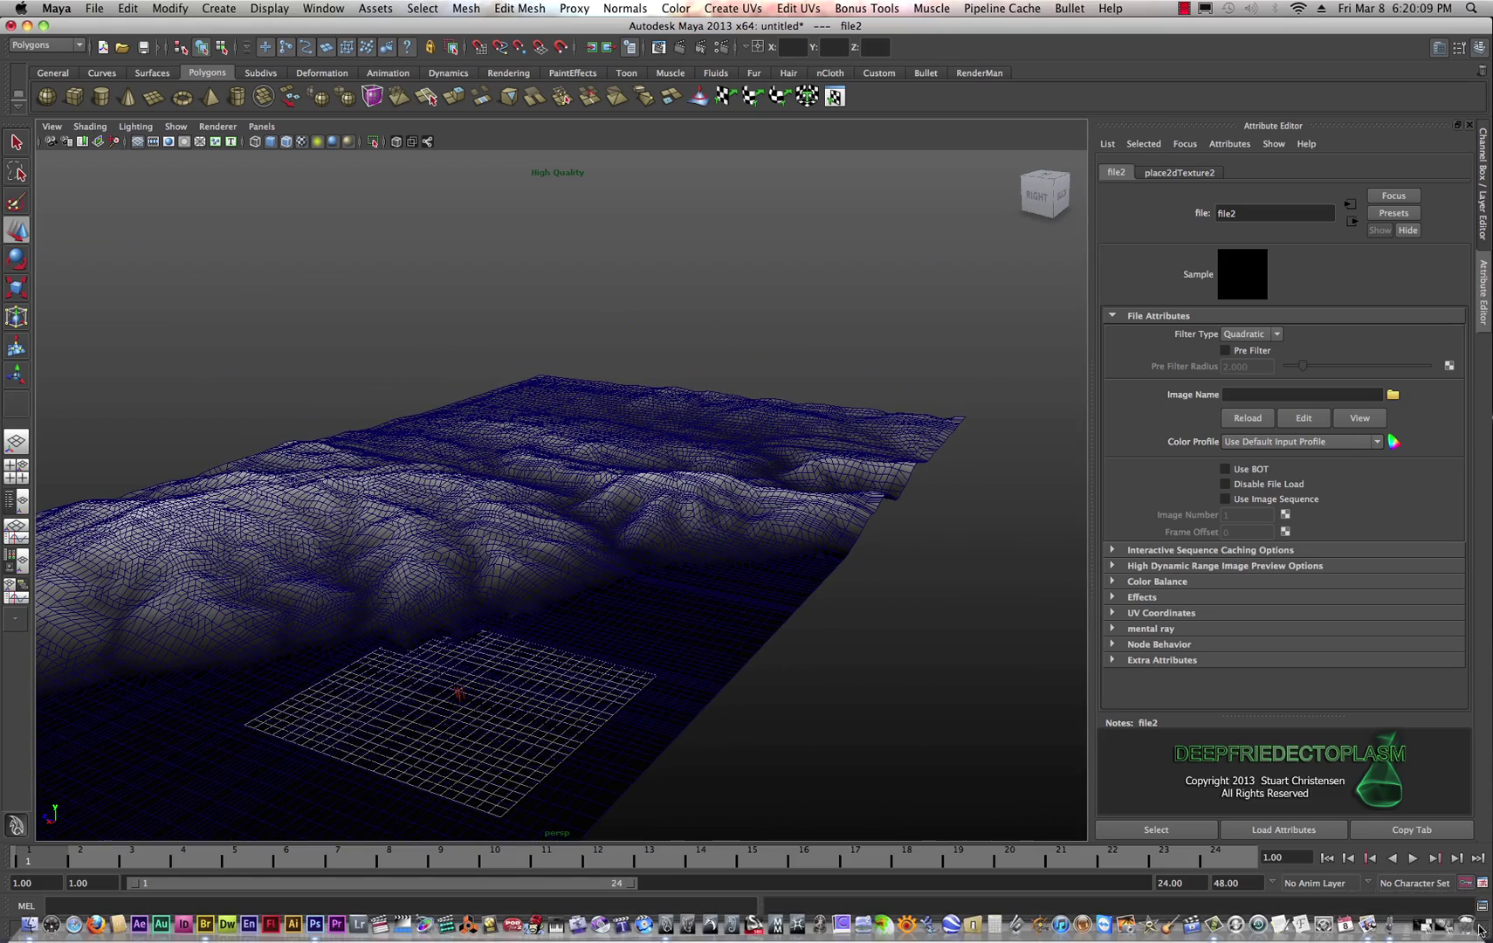
{"action": "left_click", "coordinate": [1444, 927]}
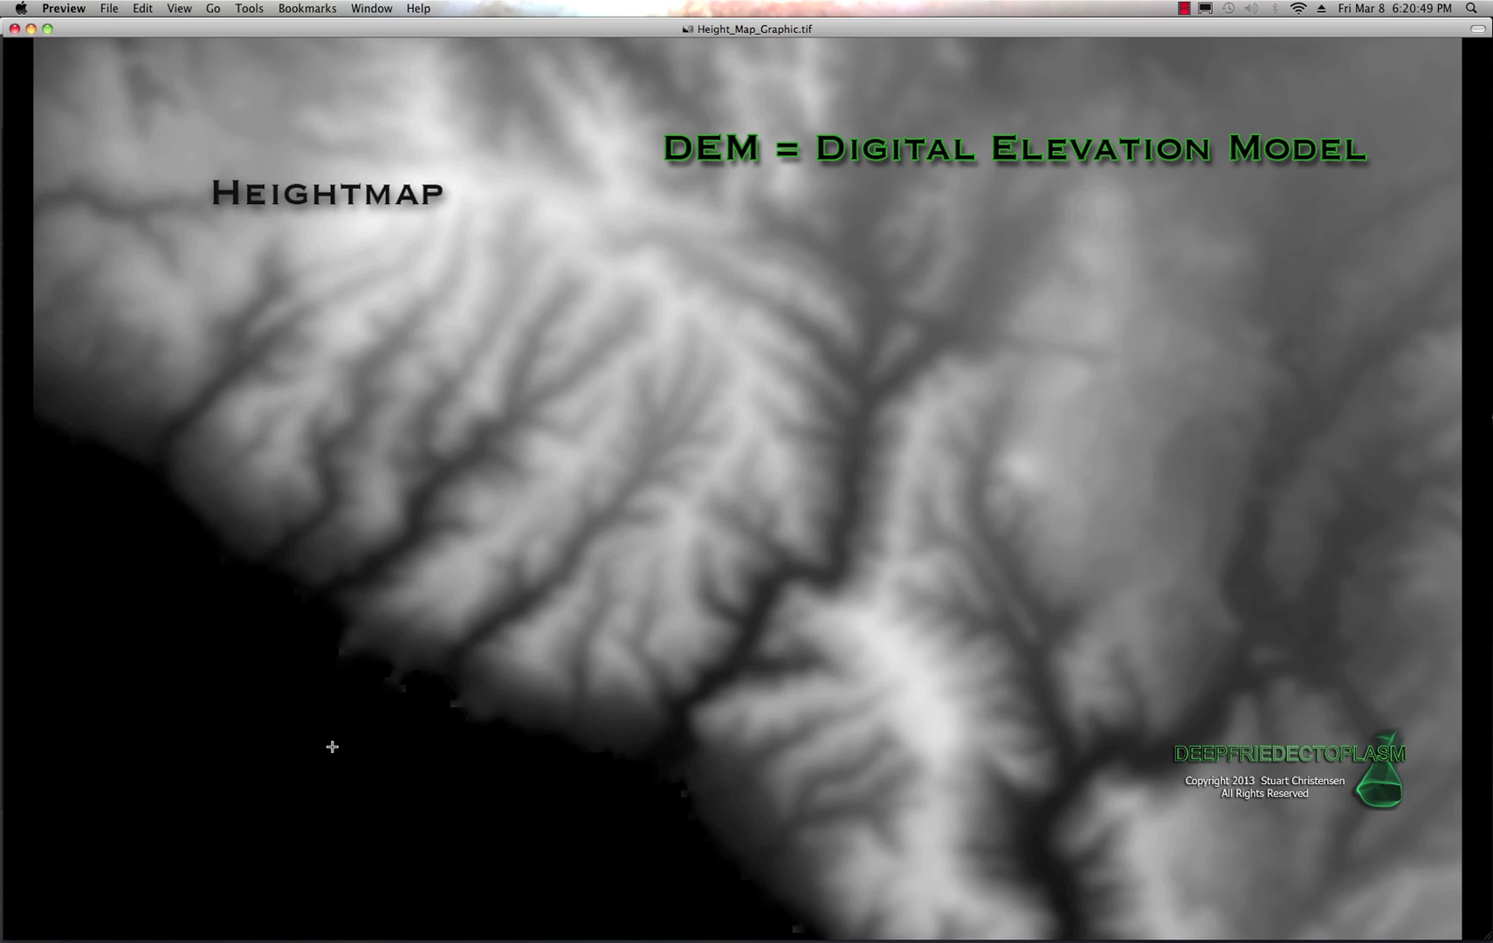
{"action": "left_click", "coordinate": [30, 29]}
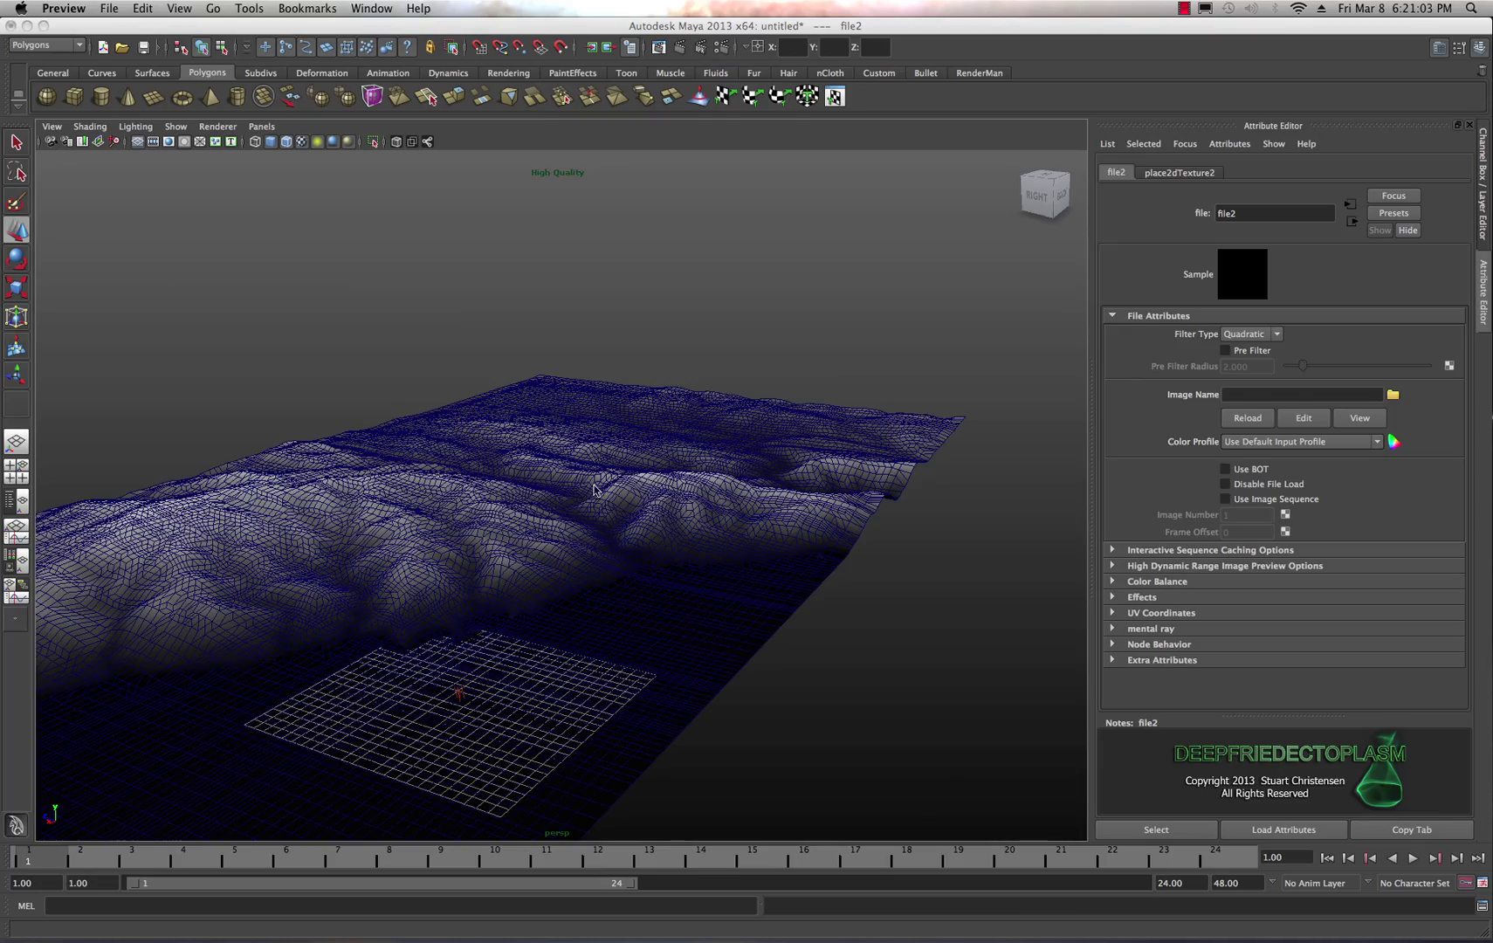
- Inspect the terrain mesh's valley at ridge level and compare it with the whole landscape from above
{"action": "scroll", "coordinate": [591, 507], "scroll_direction": "up", "scroll_amount": 5}
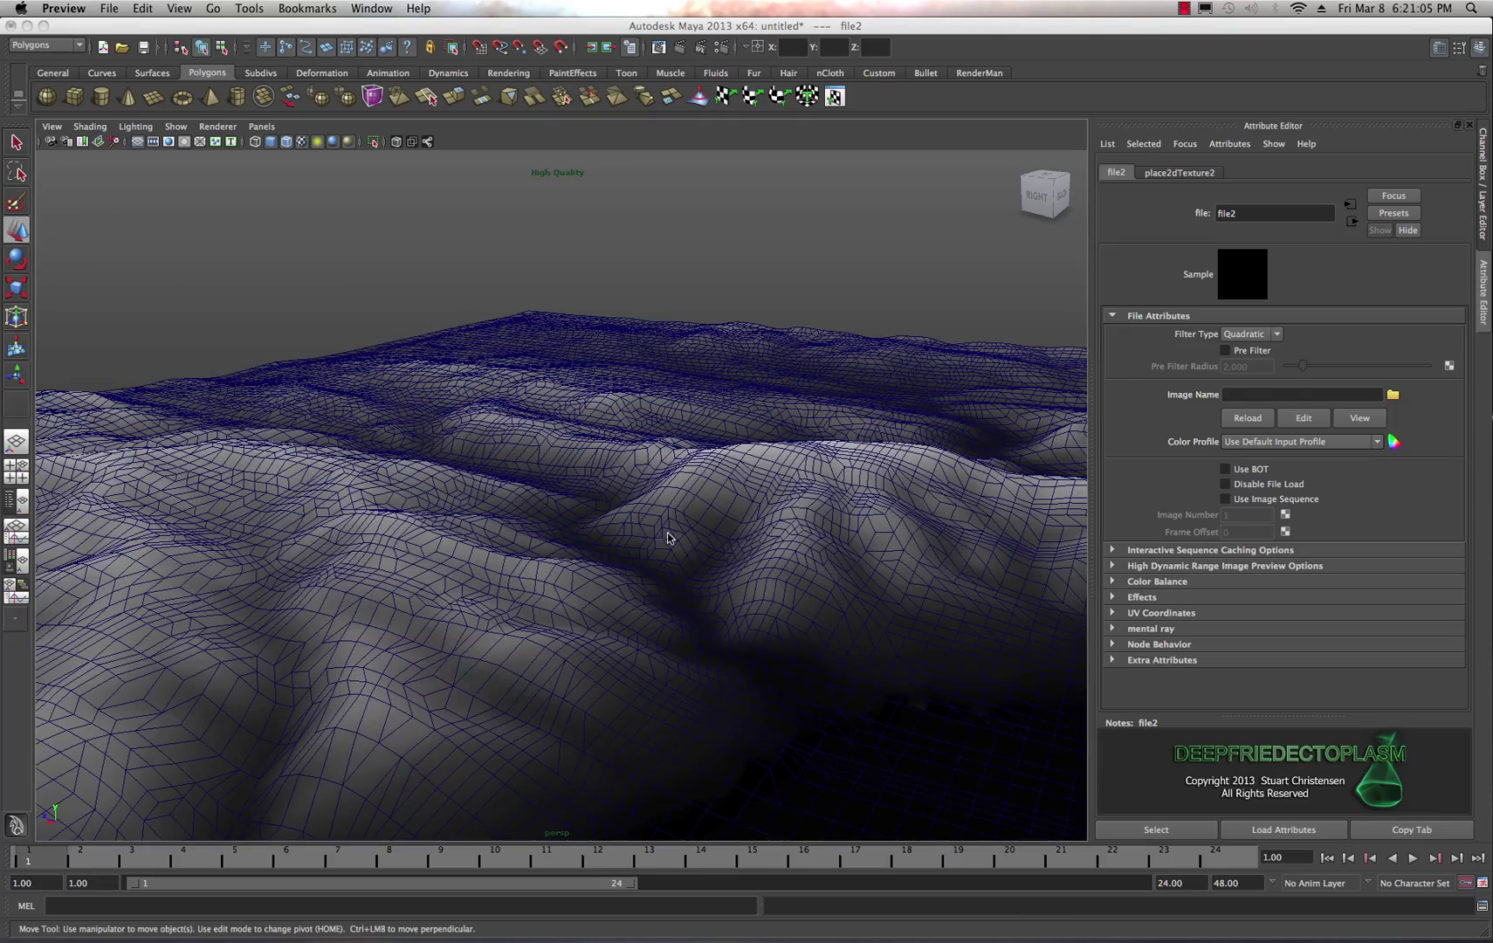
{"action": "left_click_drag", "start_coordinate": [718, 555], "coordinate": [661, 537], "text": "alt"}
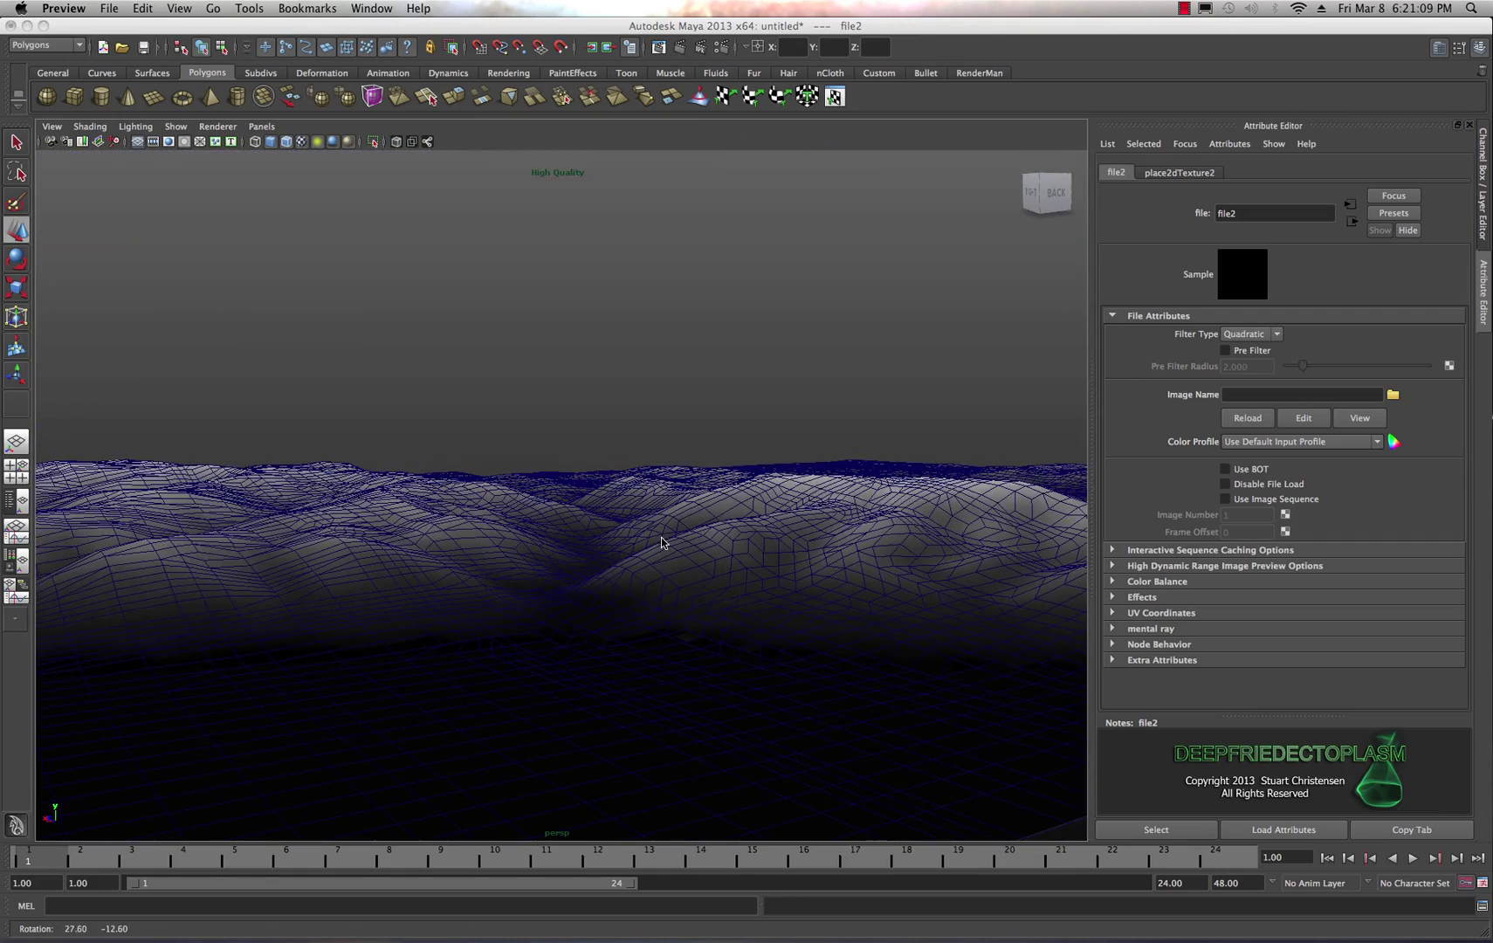
{"action": "right_click_drag", "start_coordinate": [644, 510], "coordinate": [750, 574], "text": "alt"}
{"action": "right_click_drag", "start_coordinate": [609, 473], "coordinate": [629, 616], "text": "alt"}
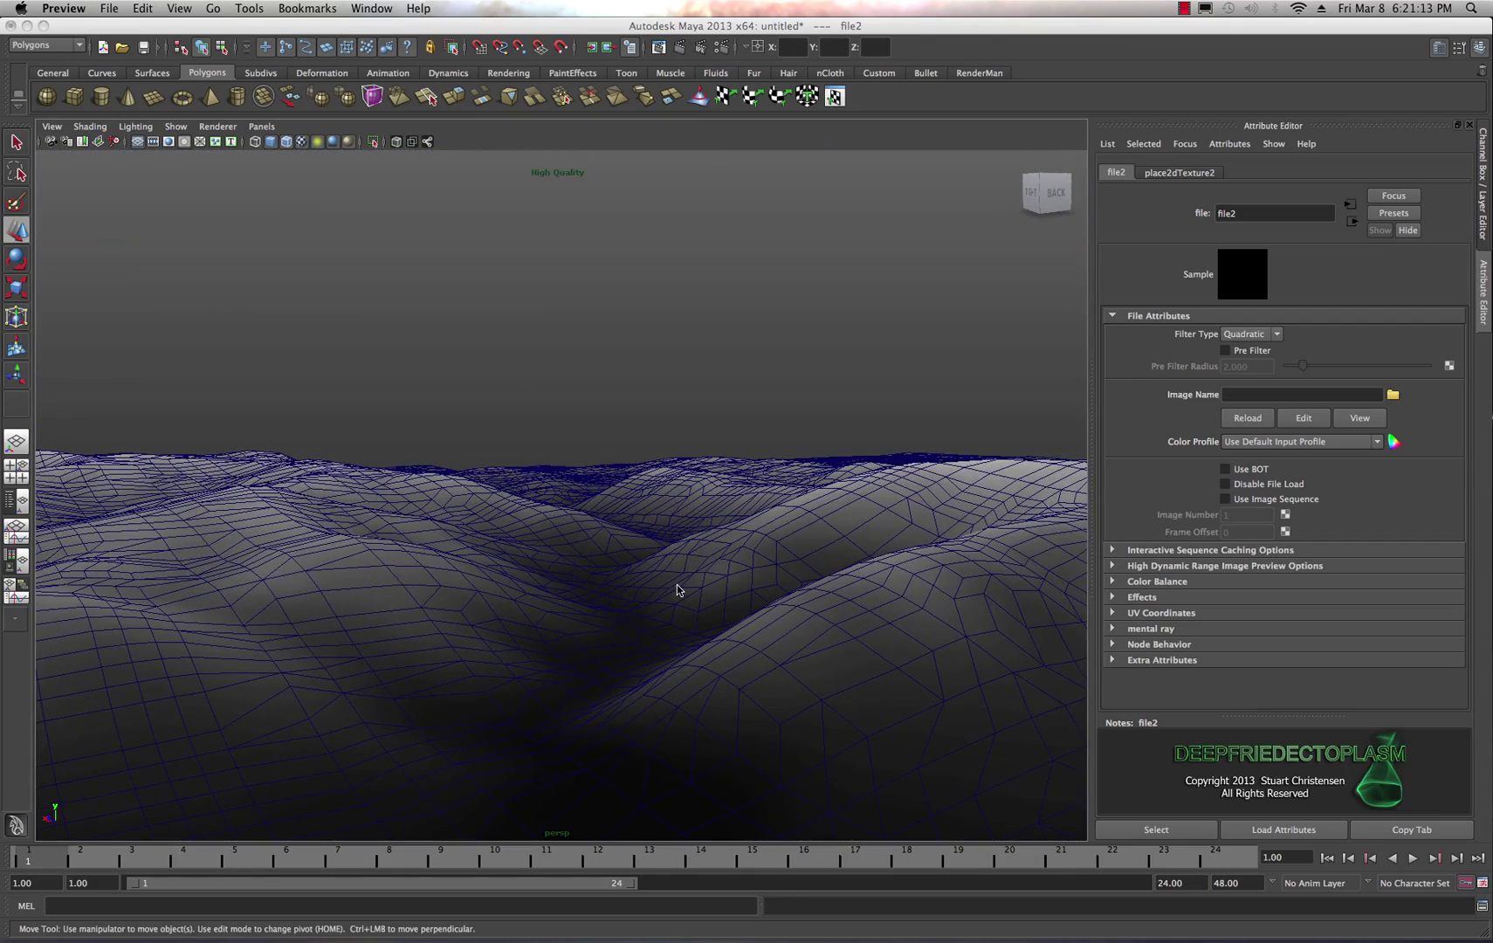
{"action": "left_click_drag", "start_coordinate": [601, 540], "coordinate": [730, 567], "text": "alt"}
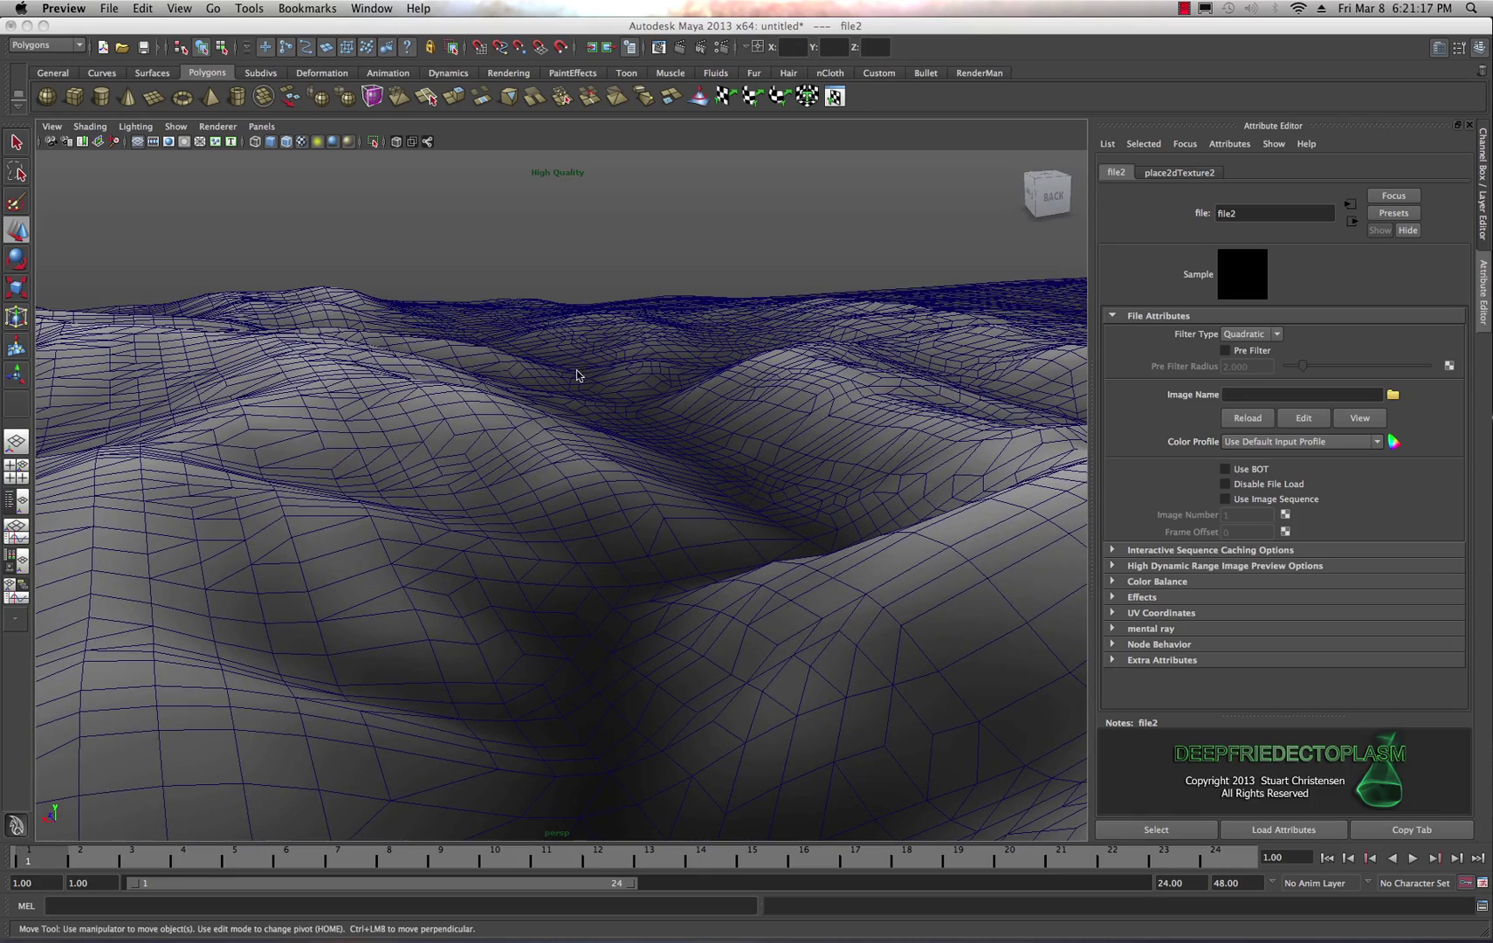
{"action": "right_click_drag", "start_coordinate": [666, 515], "coordinate": [619, 505], "text": "alt"}
{"action": "left_click_drag", "start_coordinate": [619, 505], "coordinate": [561, 308], "text": "alt"}
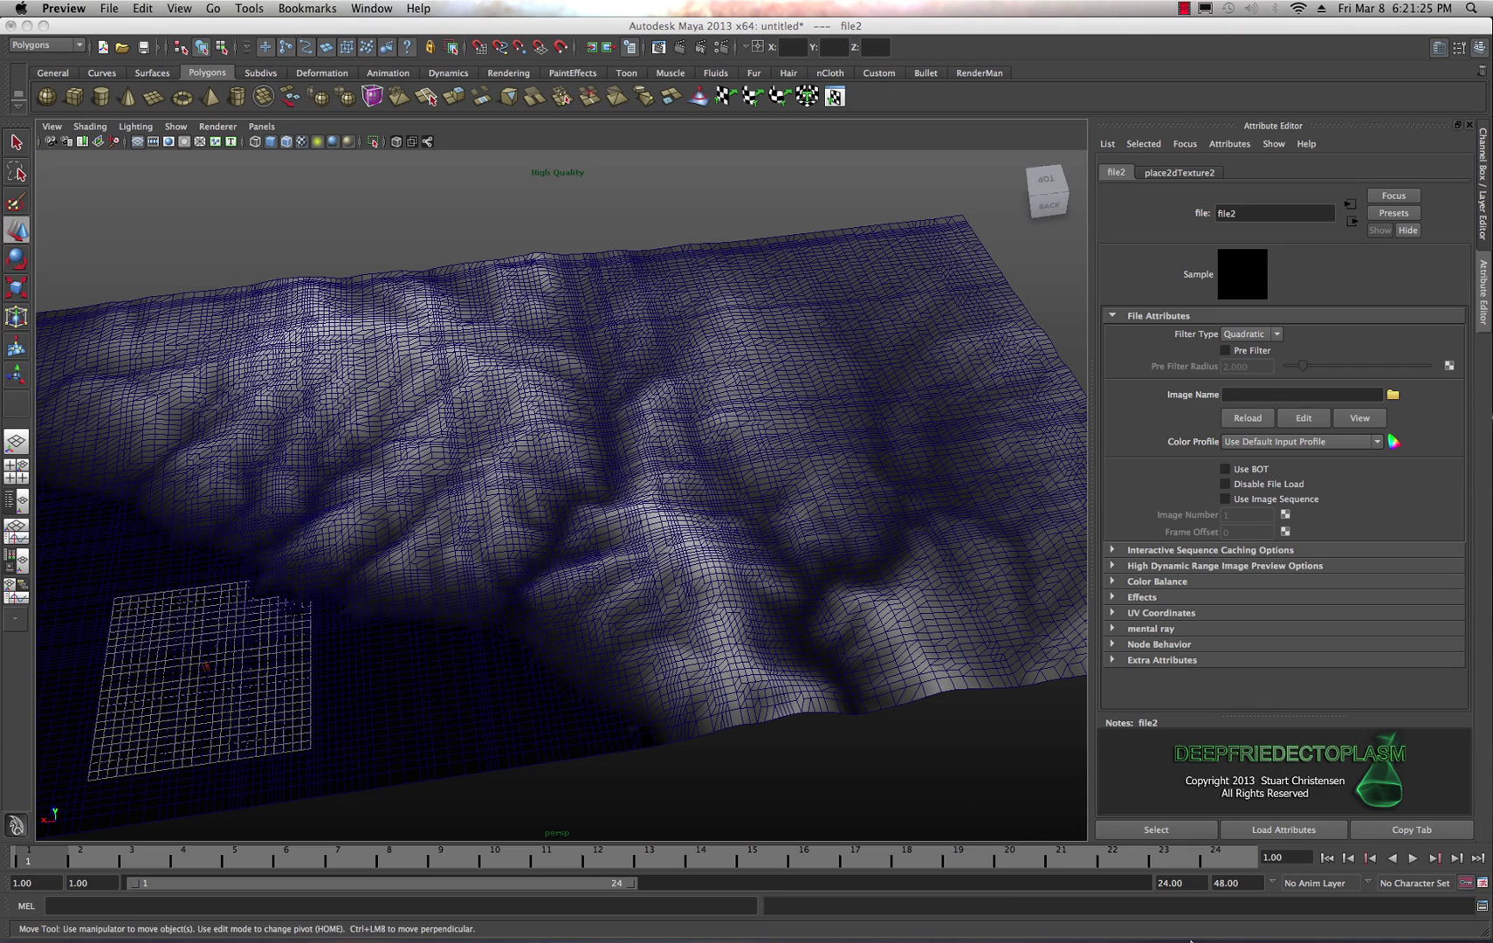
- View the Rhino_Comp.tif overview of Rhinoceros versions in Preview, and minimize it when done
{"action": "mouse_move", "coordinate": [1191, 940]}
{"action": "left_click", "coordinate": [1426, 928]}
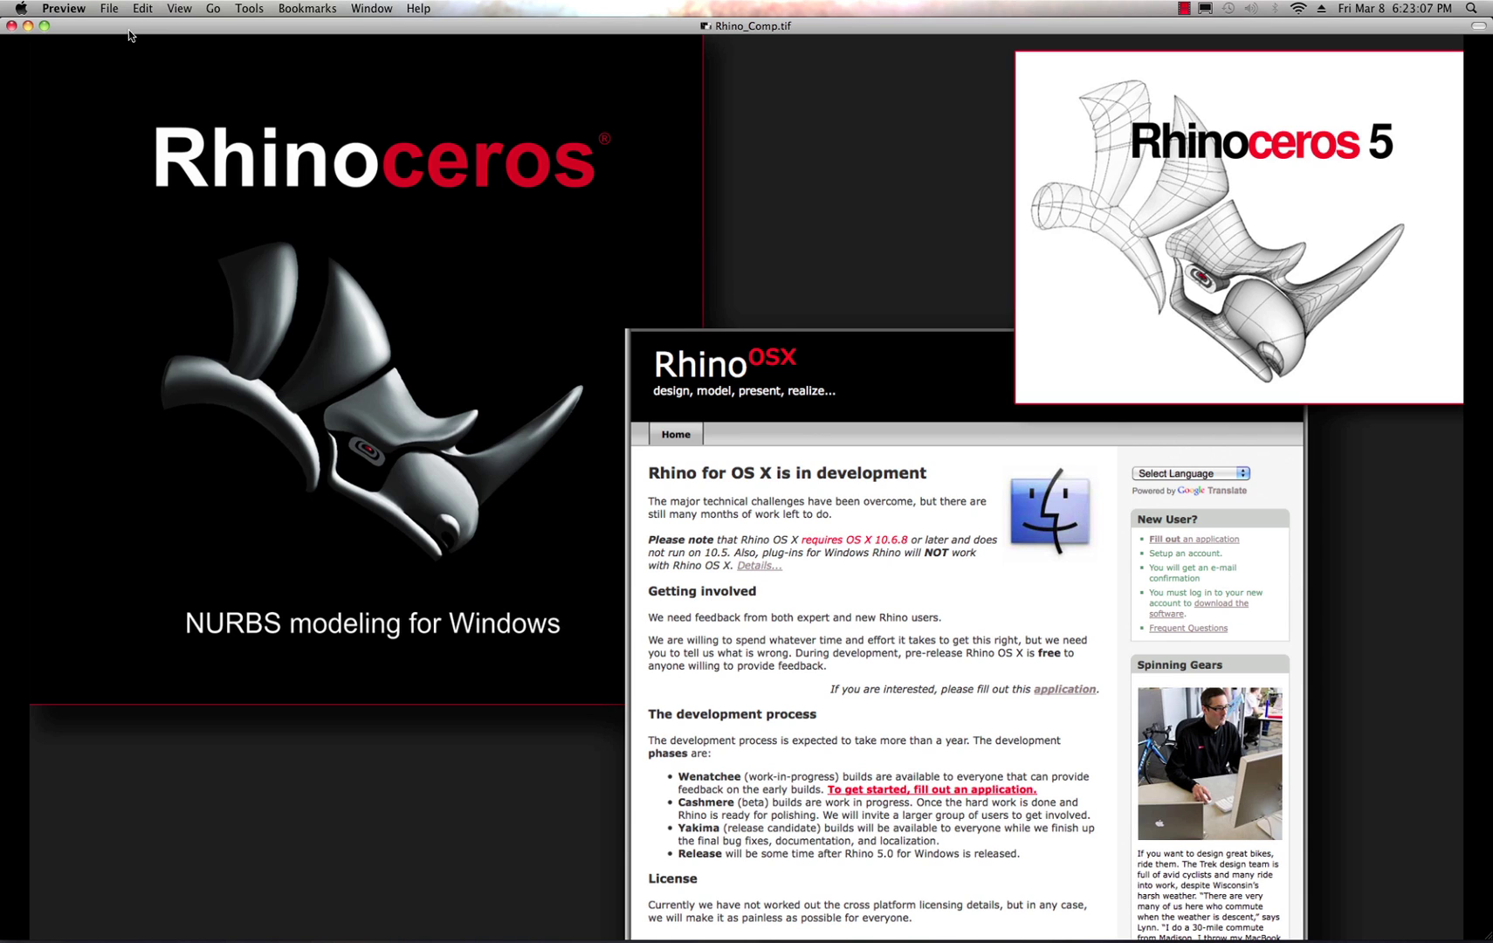
{"action": "left_click", "coordinate": [27, 25]}
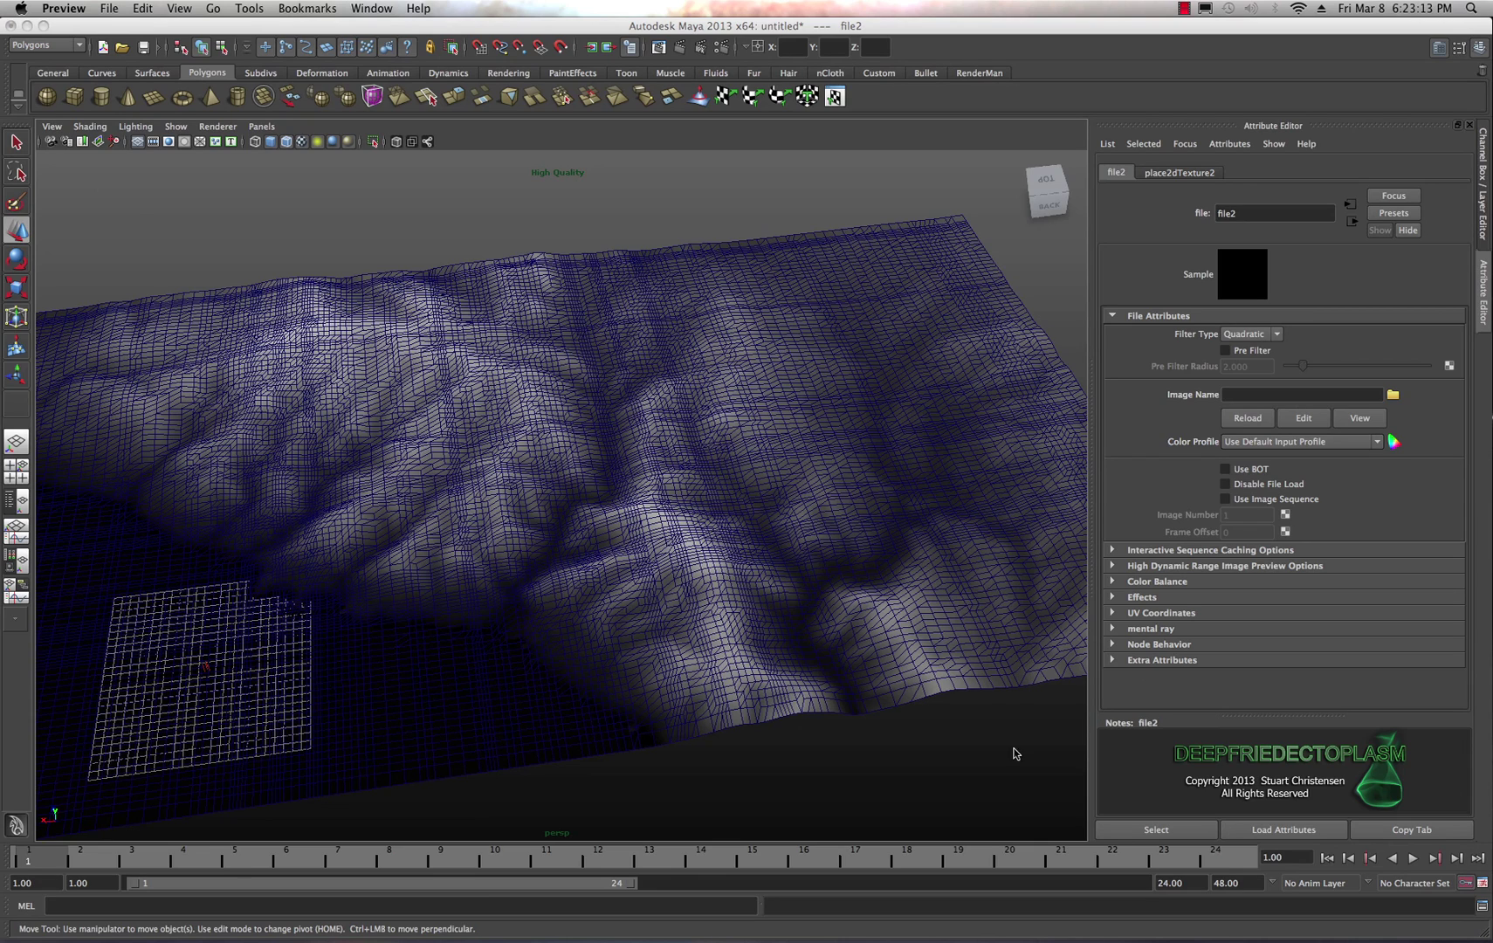
- Return to Maya to view the mental ray render of the valley in the Render View, and put the window away
{"action": "mouse_move", "coordinate": [1144, 934]}
{"action": "key", "text": "super+Tab"}
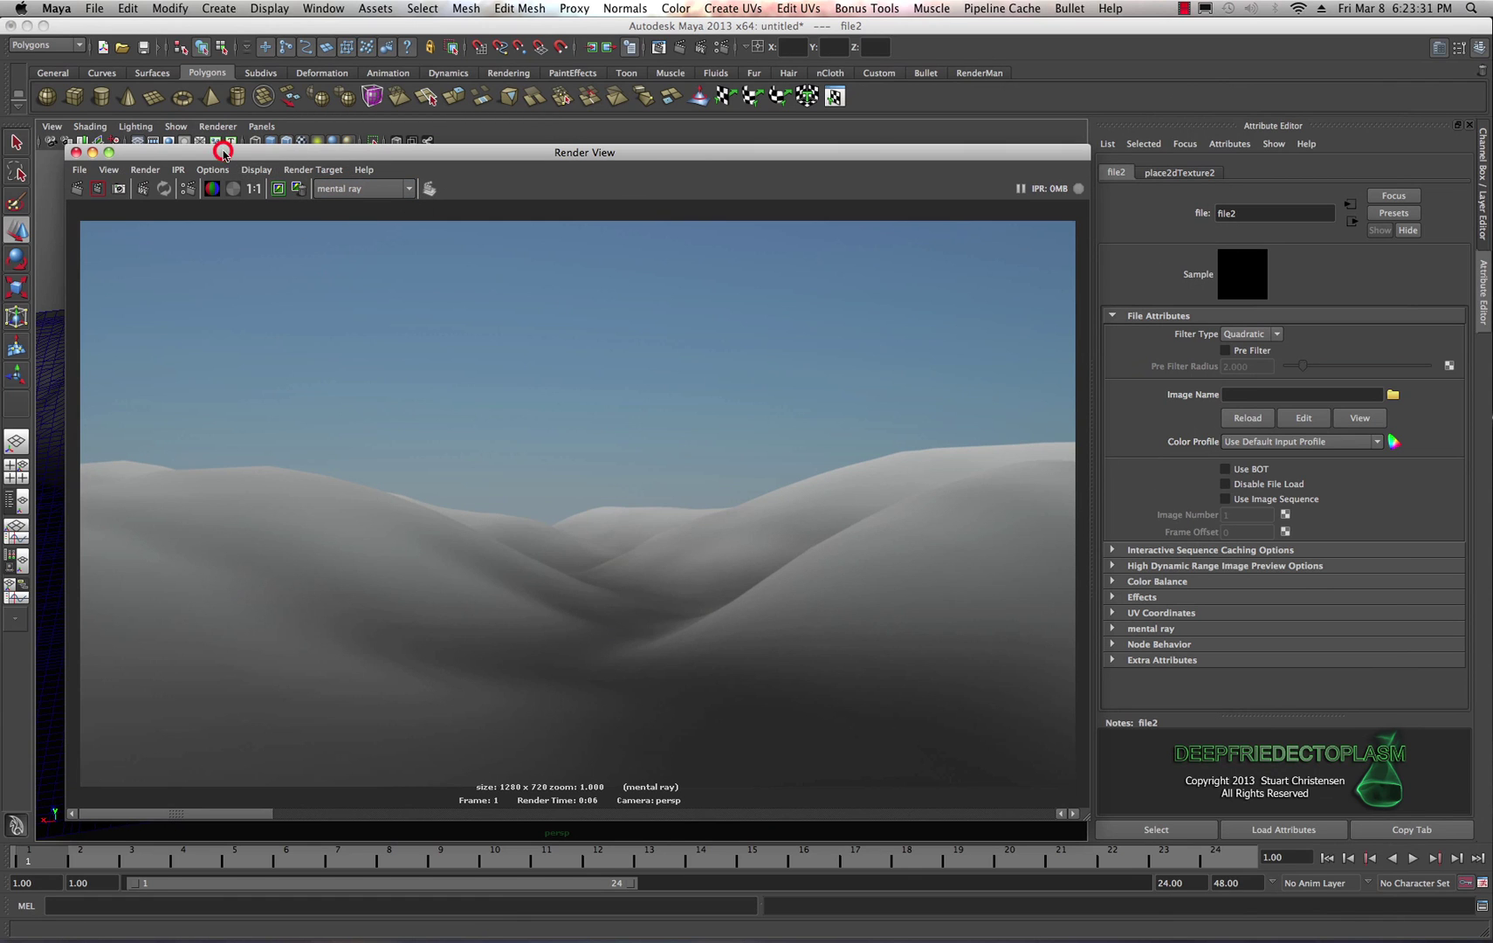
{"action": "left_click_drag", "start_coordinate": [141, 155], "coordinate": [443, 155]}
{"action": "left_click", "coordinate": [379, 149]}
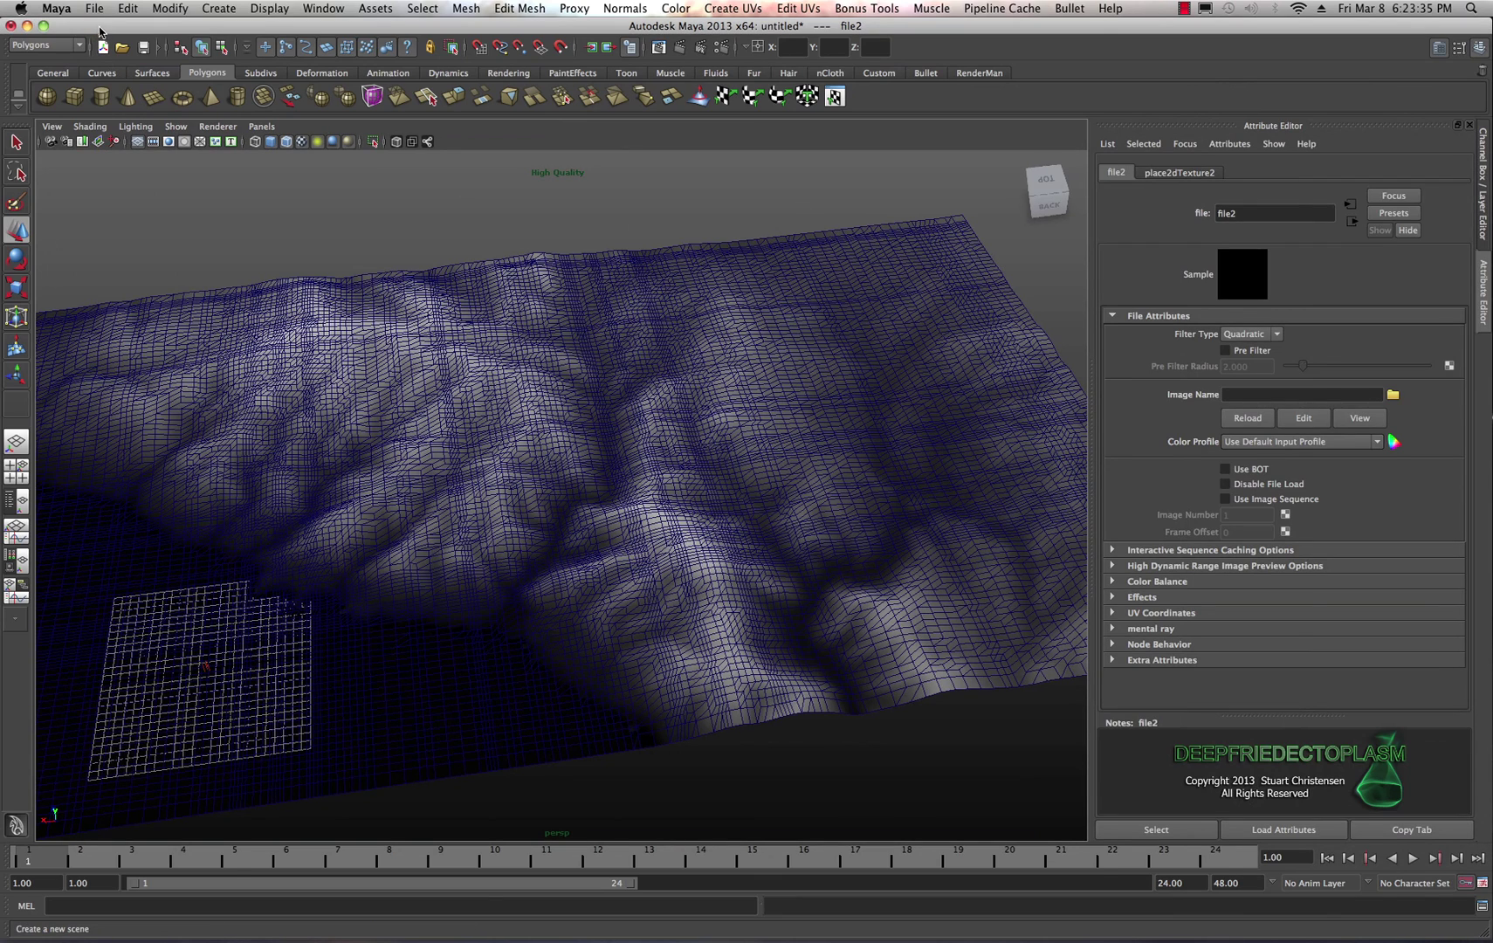
- Switch to Rhino and maximize the Perspective viewport with the whole construction grid in view
{"action": "mouse_move", "coordinate": [972, 926]}
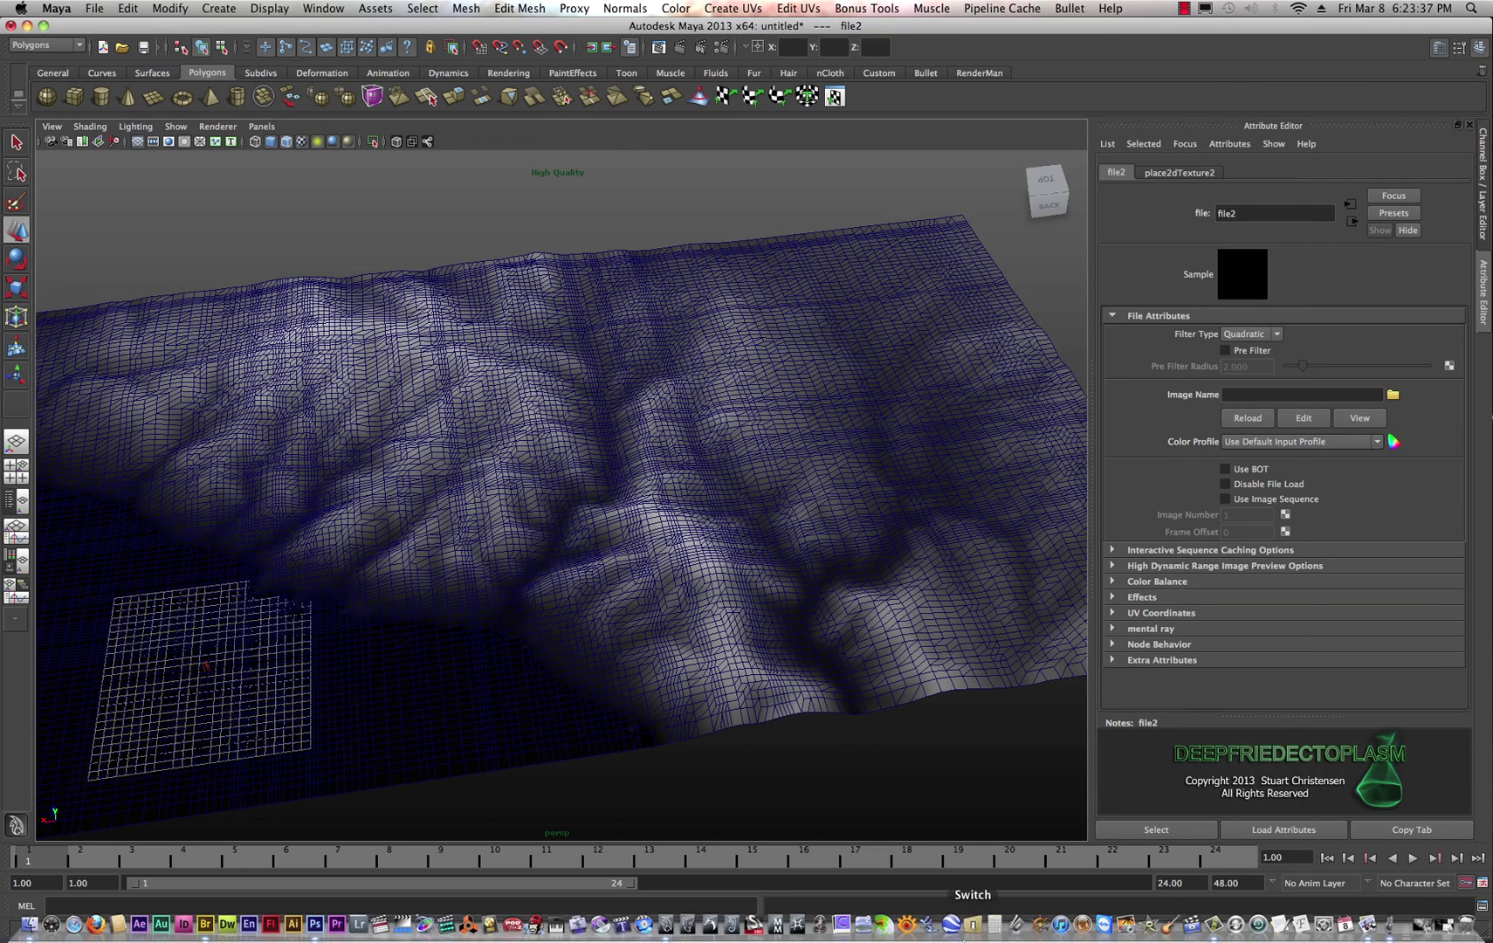
{"action": "left_click", "coordinate": [927, 924]}
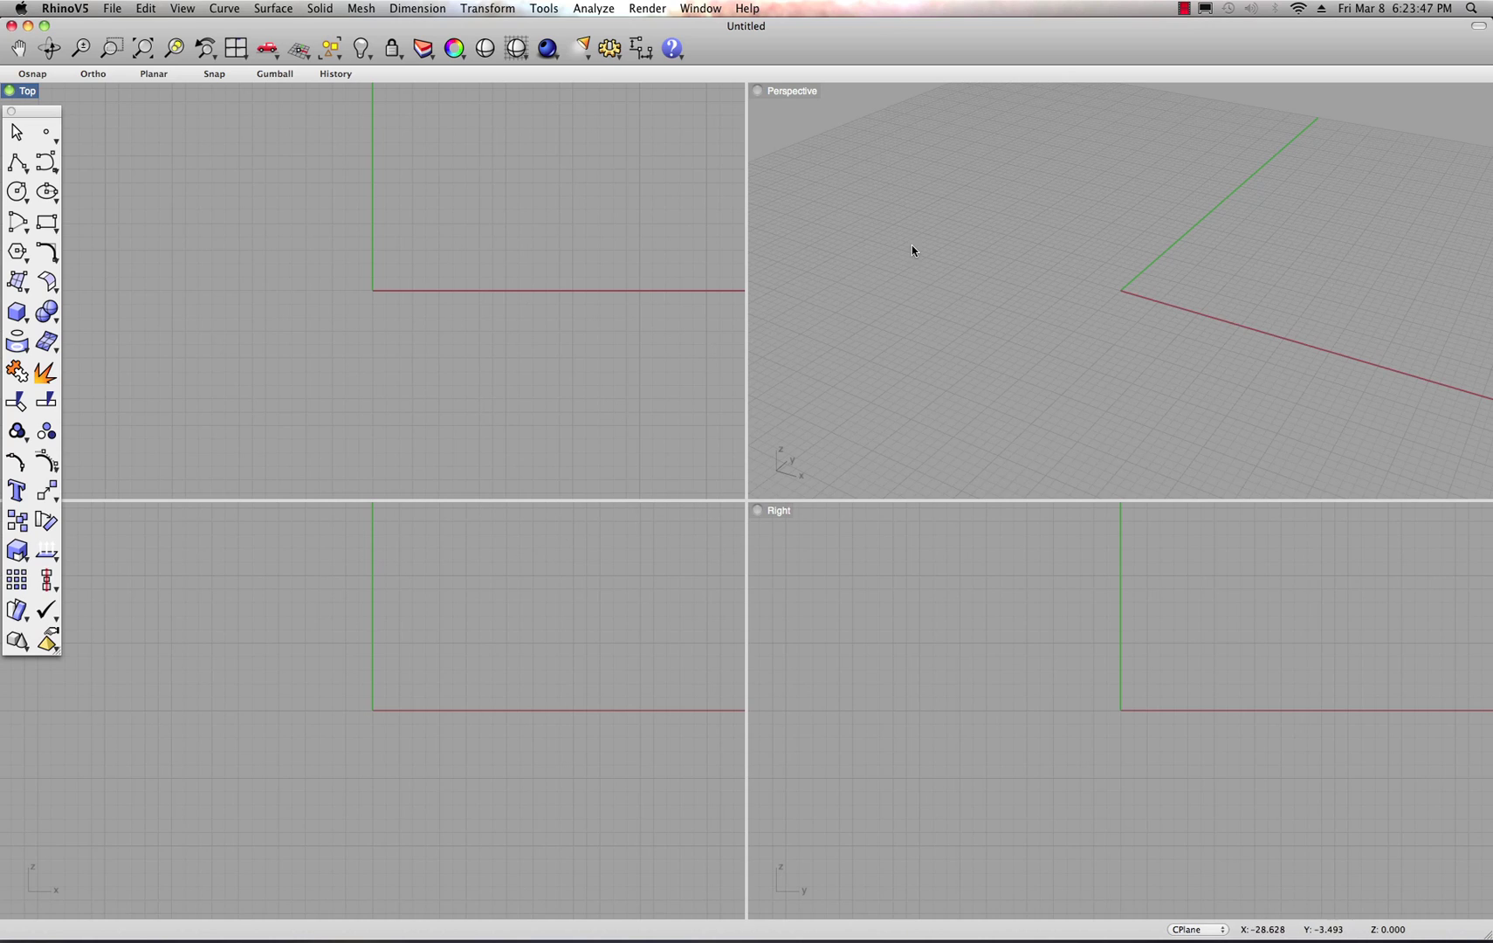
{"action": "left_click", "coordinate": [986, 278]}
{"action": "right_click", "coordinate": [841, 186]}
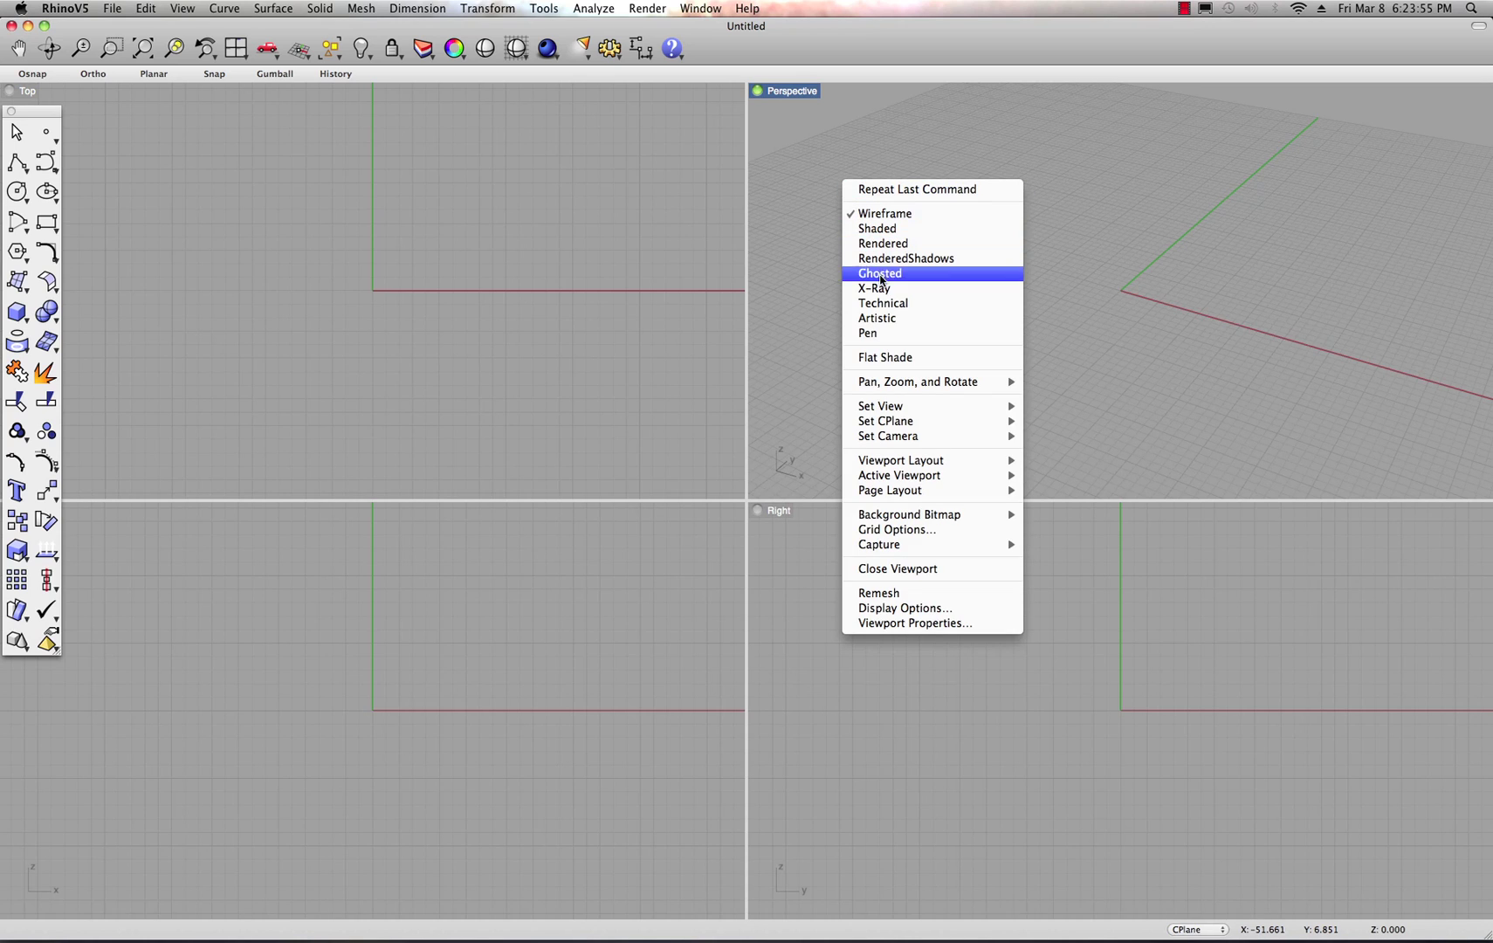
{"action": "mouse_move", "coordinate": [908, 461]}
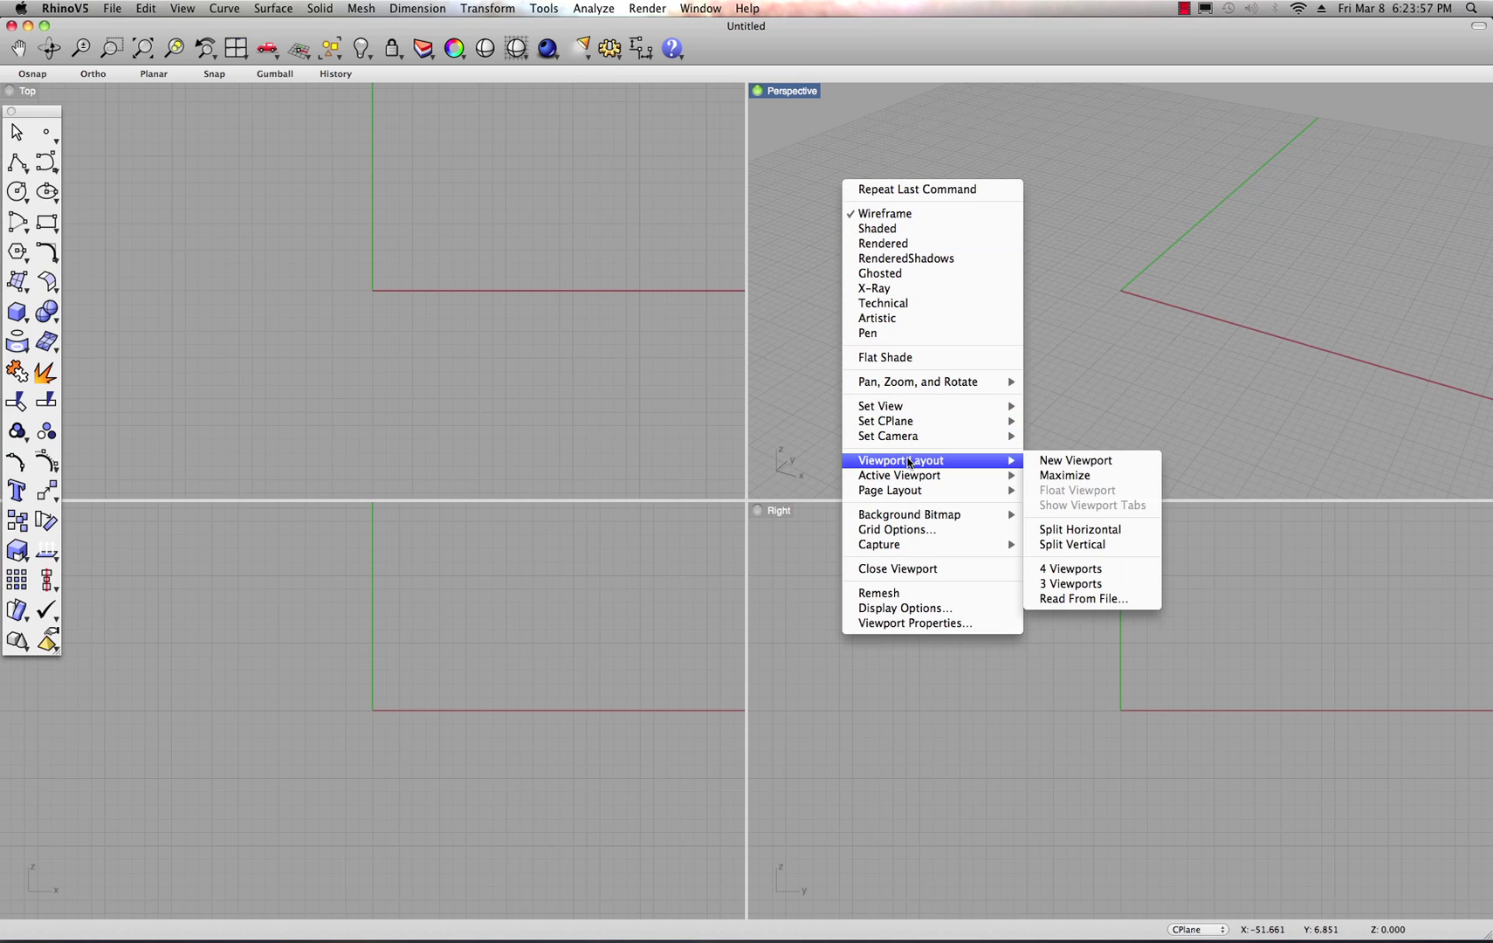
{"action": "left_click", "coordinate": [1079, 474]}
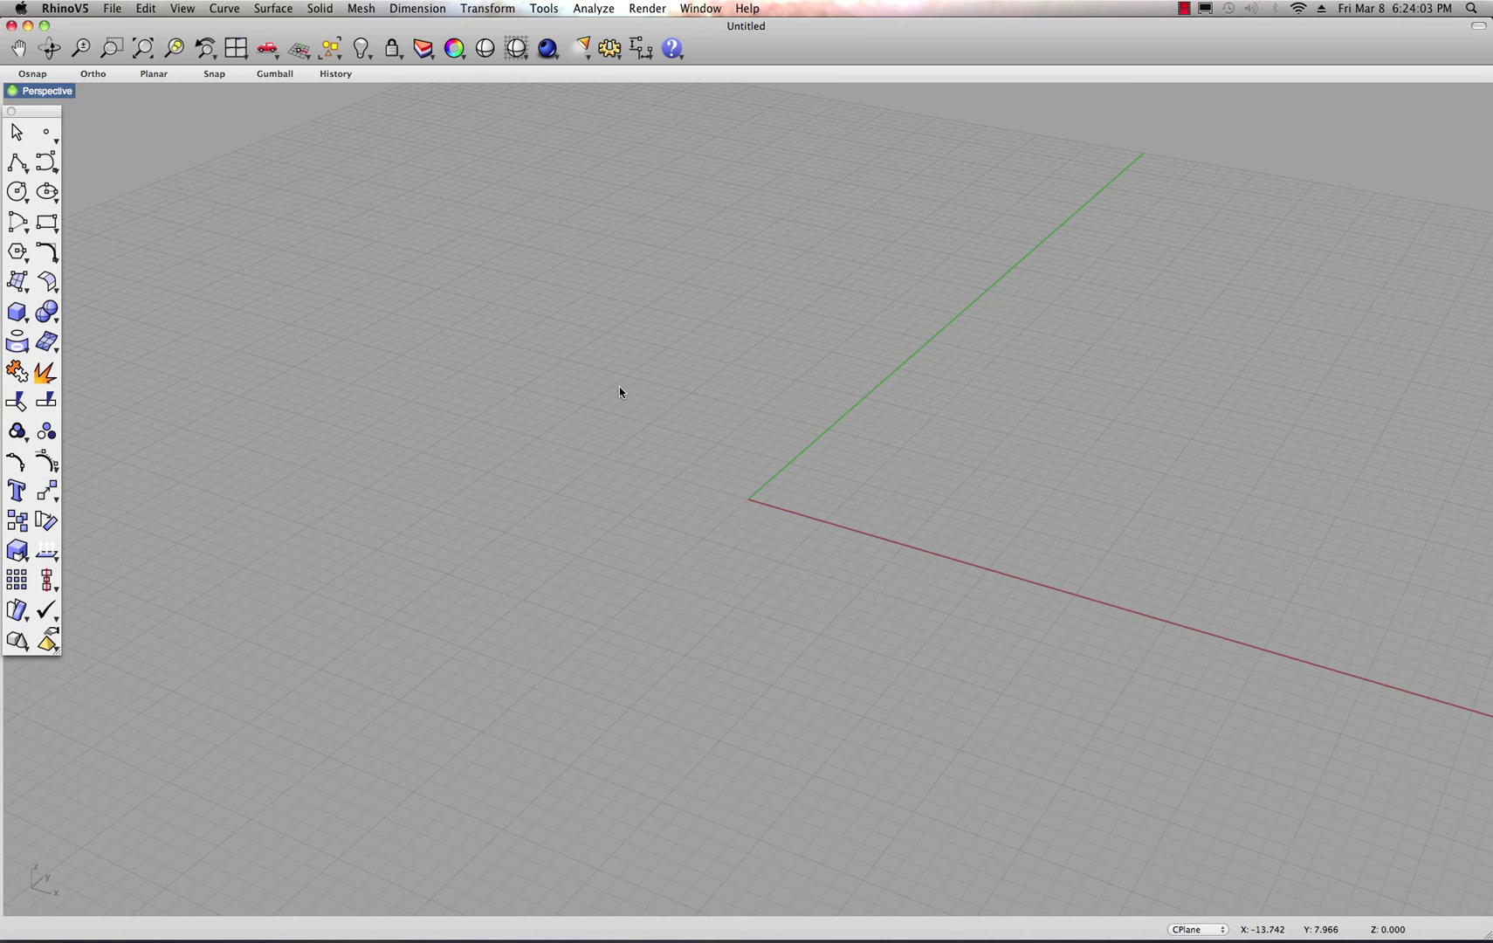
{"action": "scroll", "coordinate": [678, 449], "scroll_direction": "down", "scroll_amount": 10}
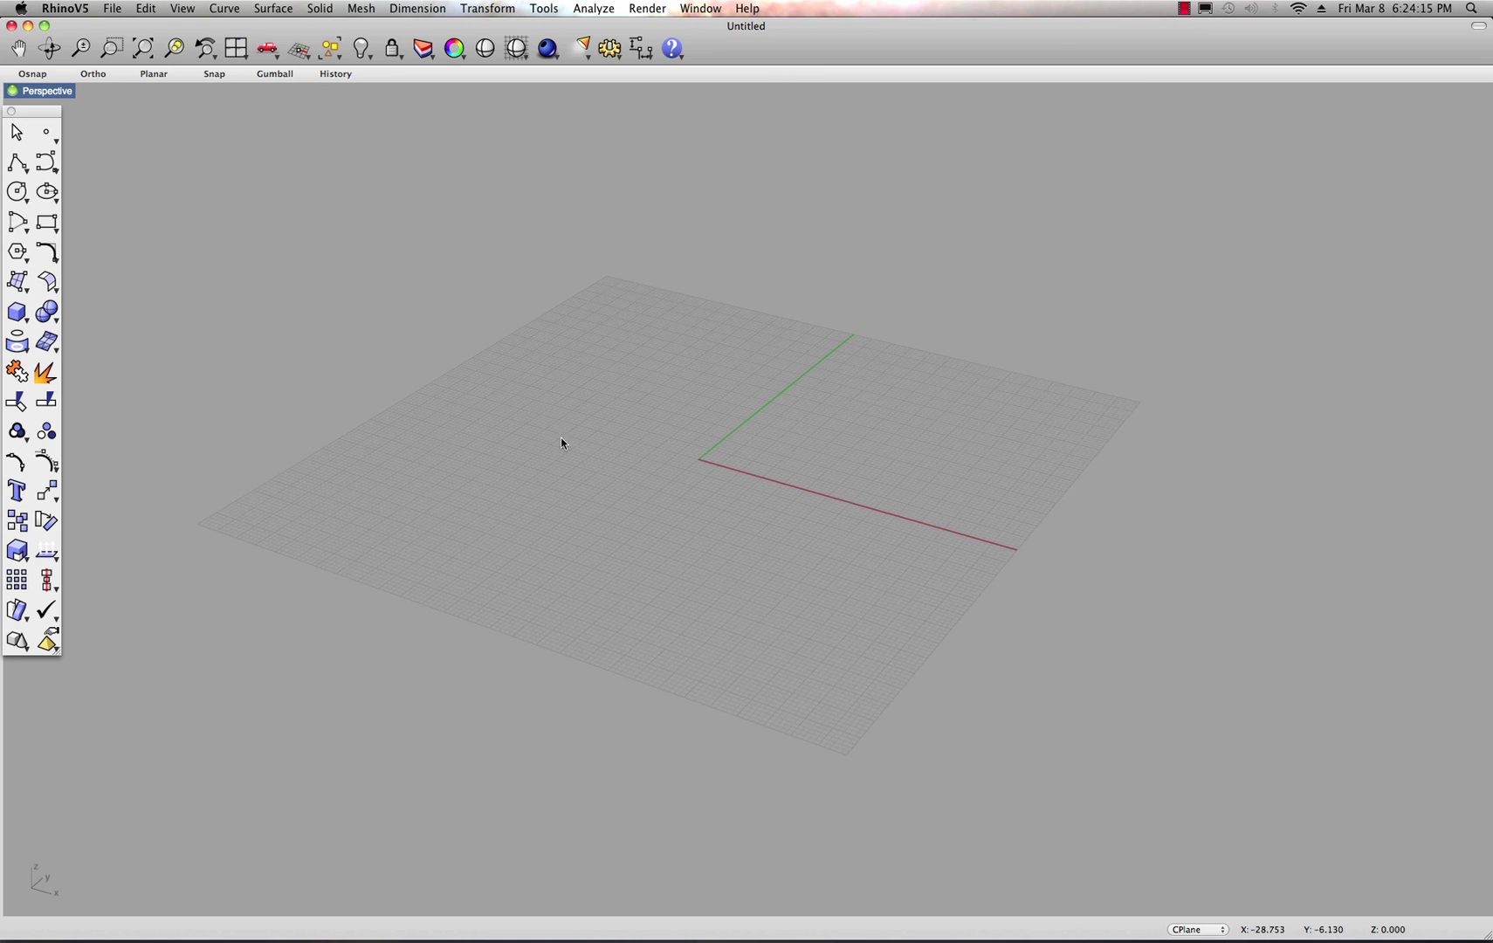
- Start a Heightfield from image surface and load the Laguna Beach grayscale PNG from the _Laguna folder on the Desktop
{"action": "left_click", "coordinate": [17, 284]}
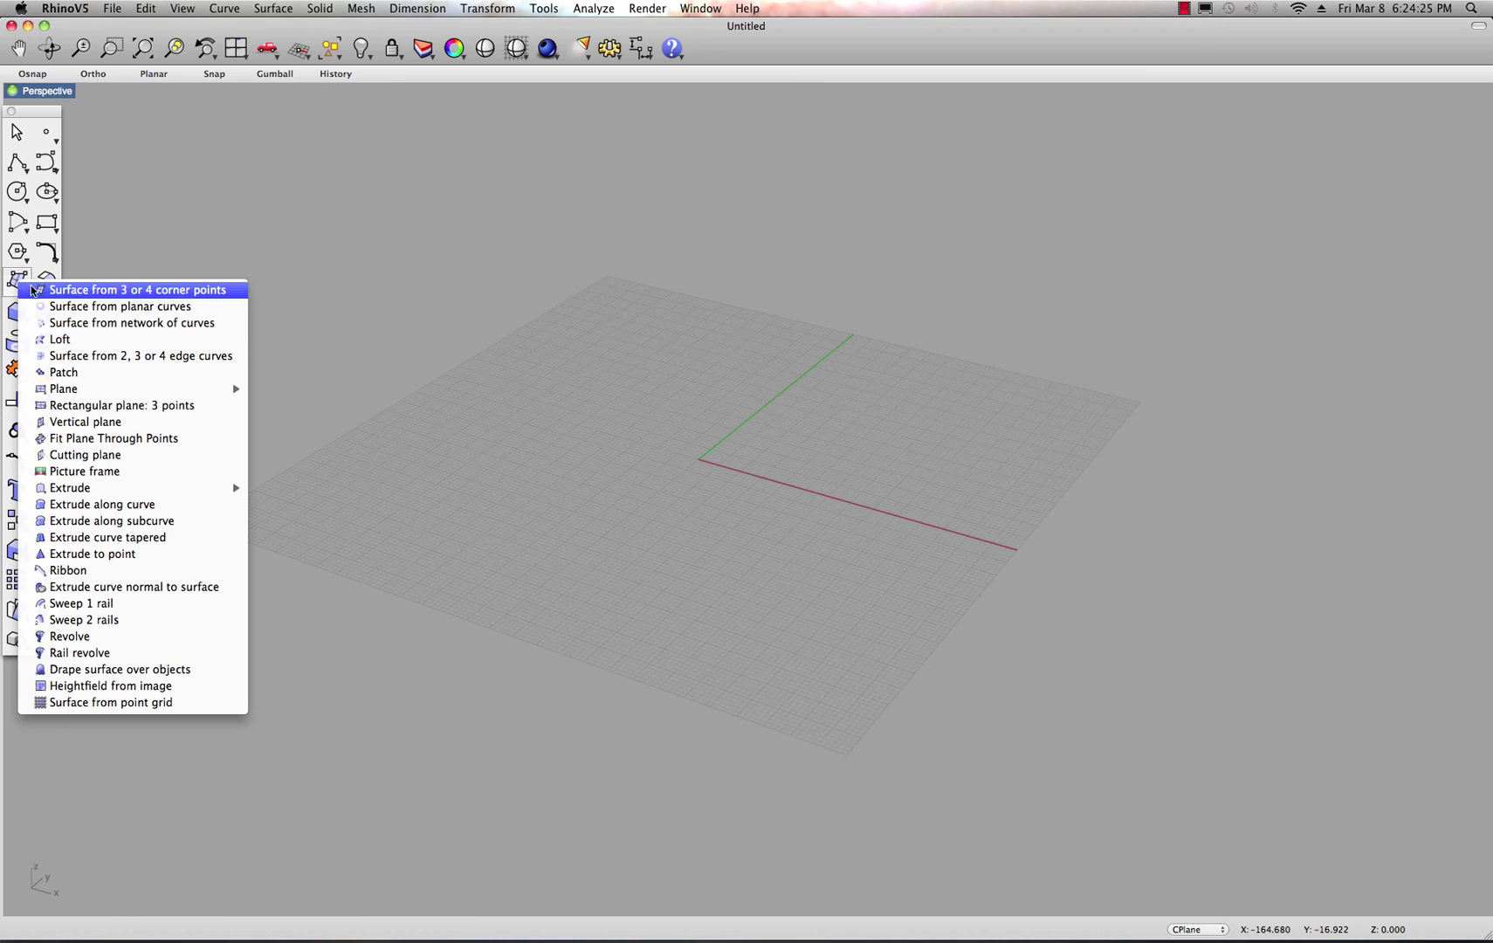
{"action": "left_click", "coordinate": [153, 689]}
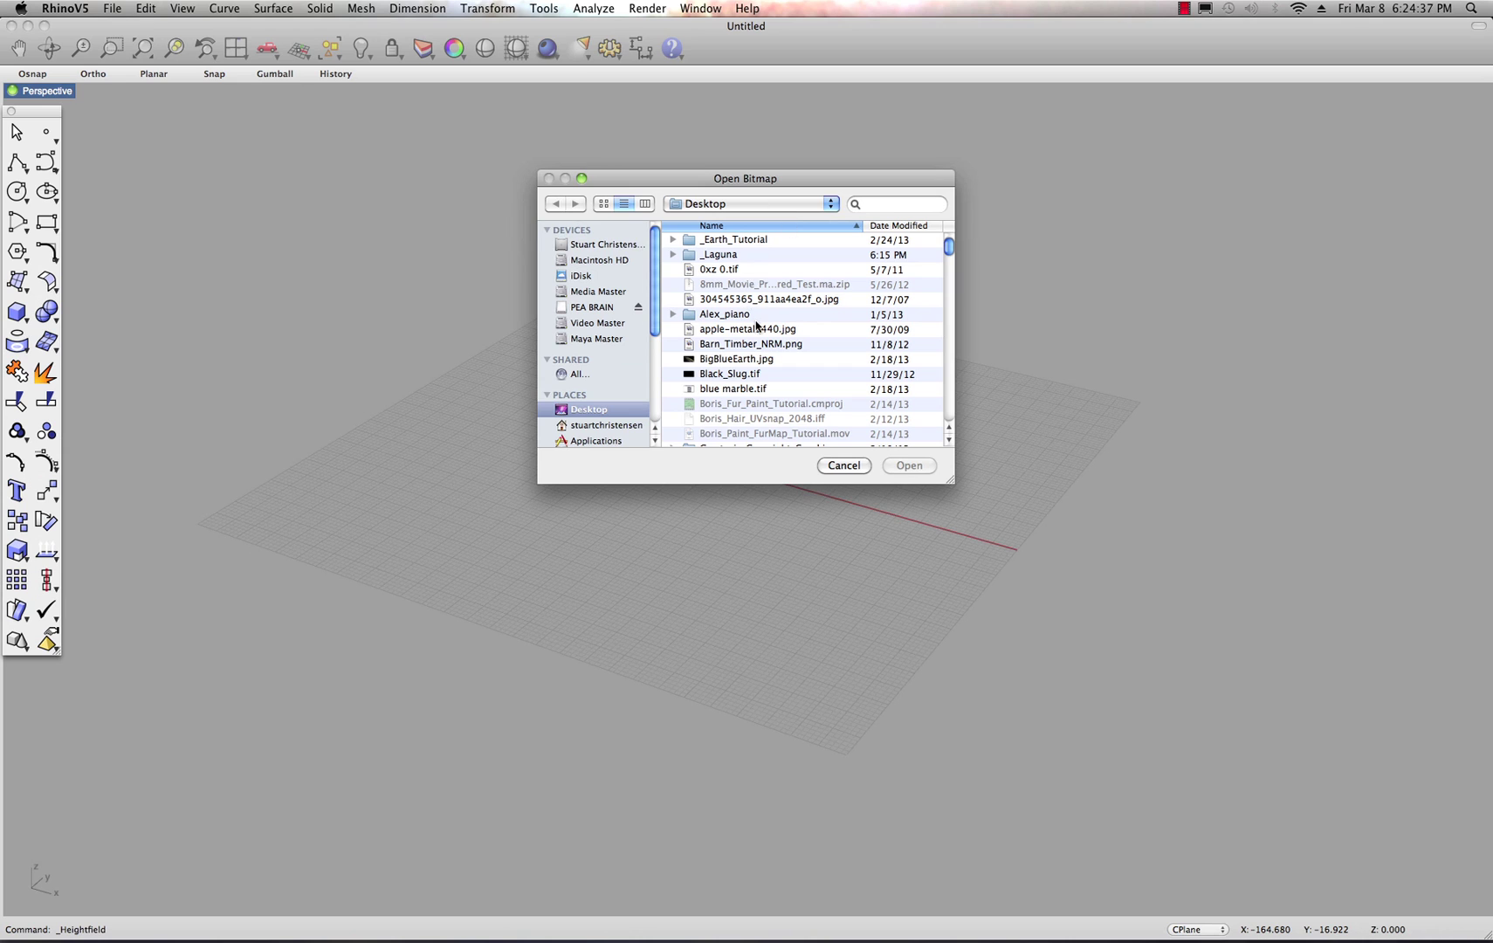
{"action": "scroll", "coordinate": [758, 332], "scroll_direction": "down", "scroll_amount": 2}
{"action": "scroll", "coordinate": [758, 333], "scroll_direction": "down", "scroll_amount": 10}
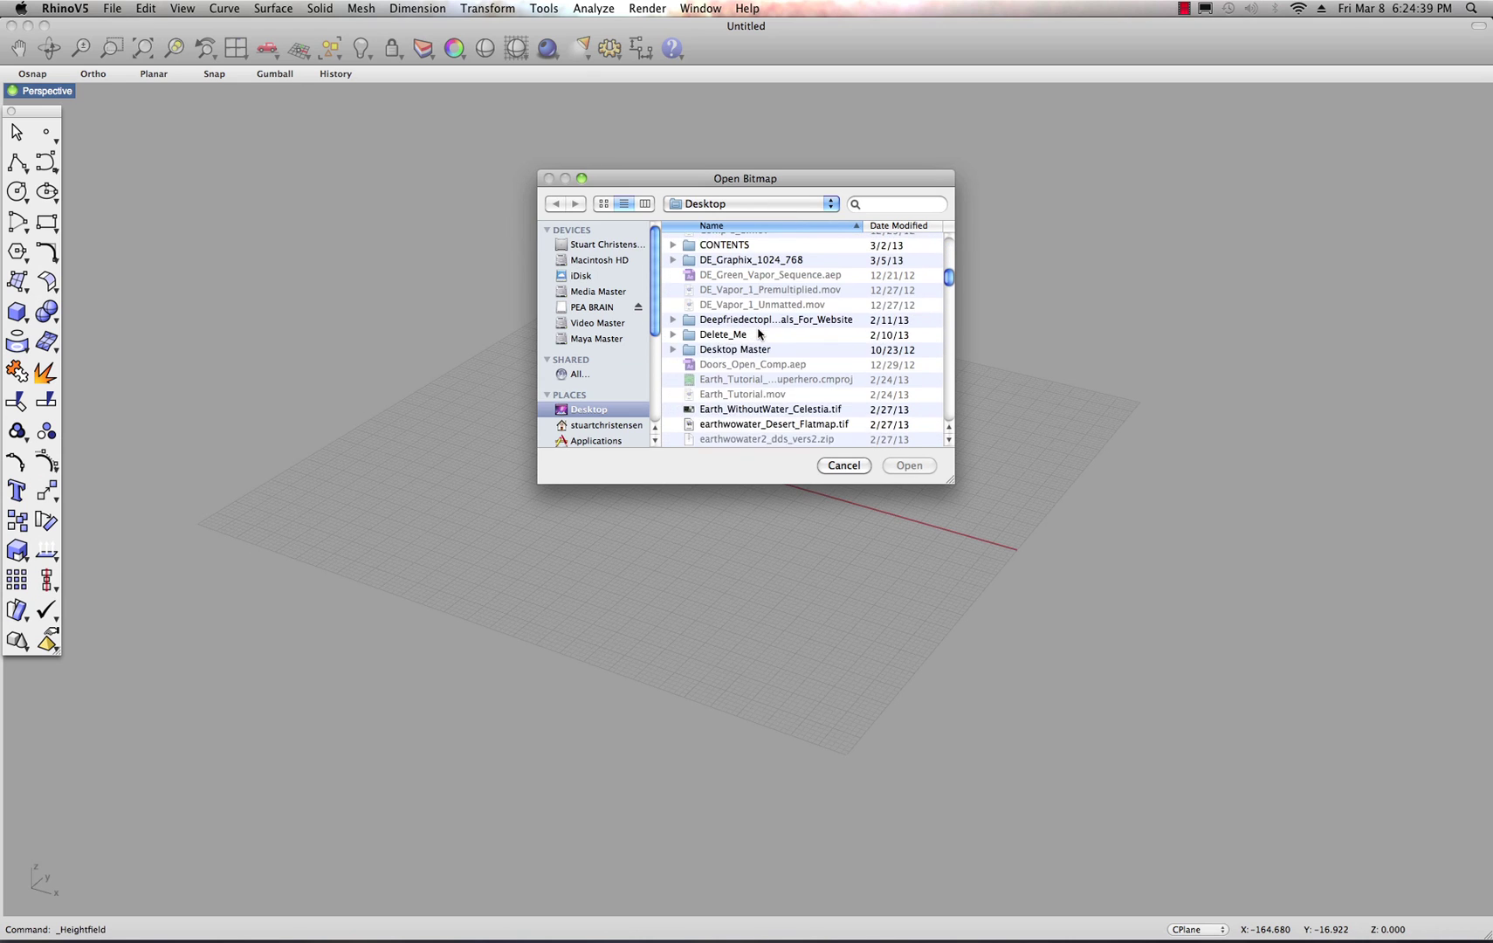
{"action": "scroll", "coordinate": [758, 333], "scroll_direction": "up", "scroll_amount": 10}
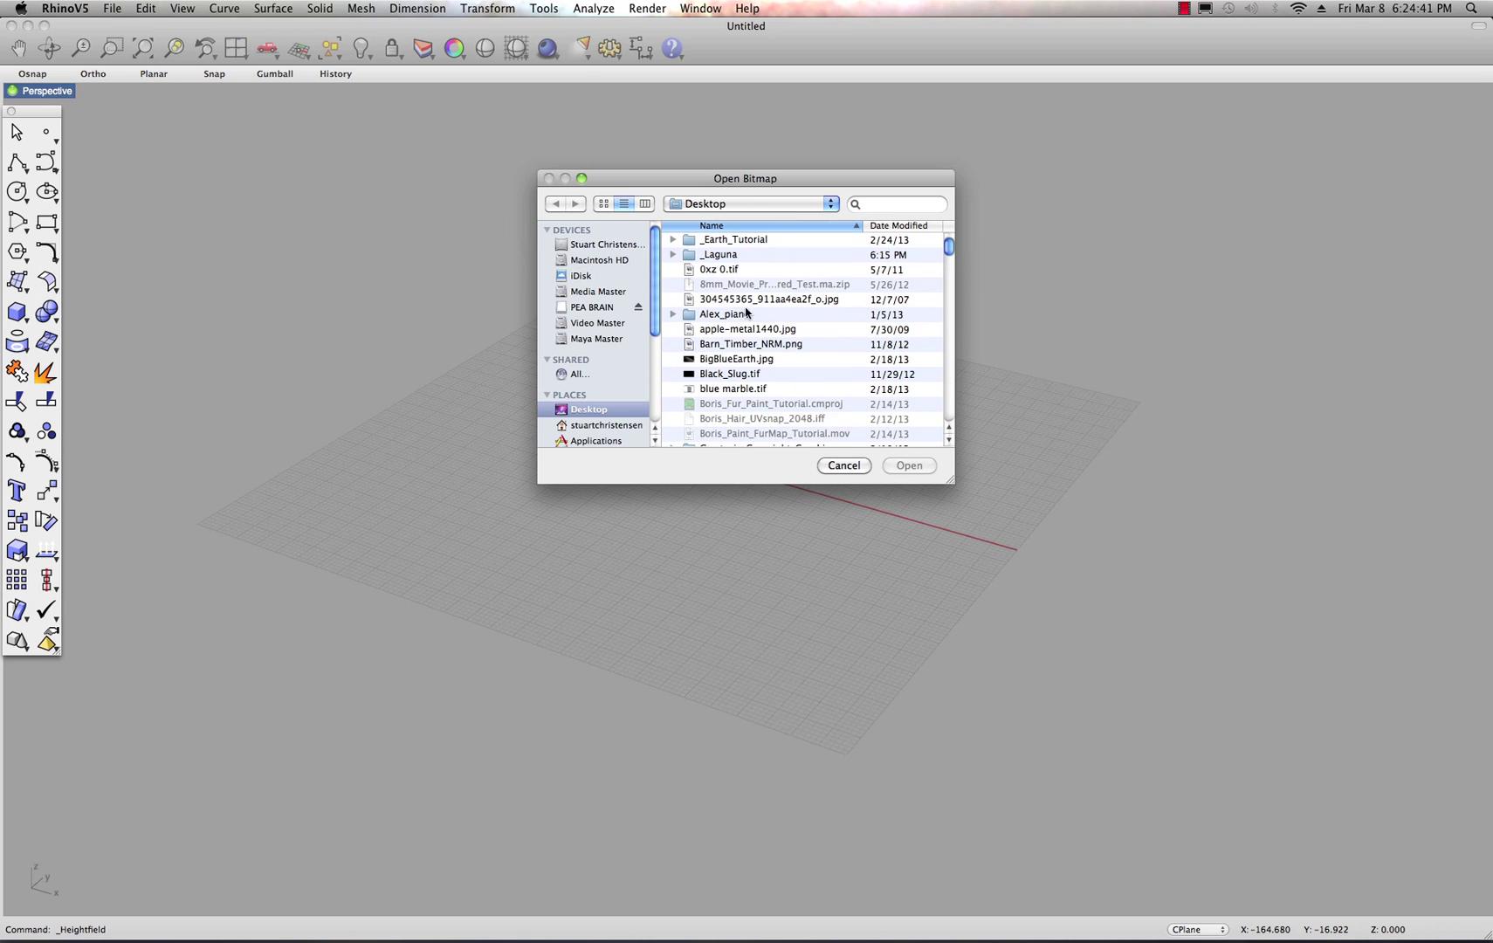
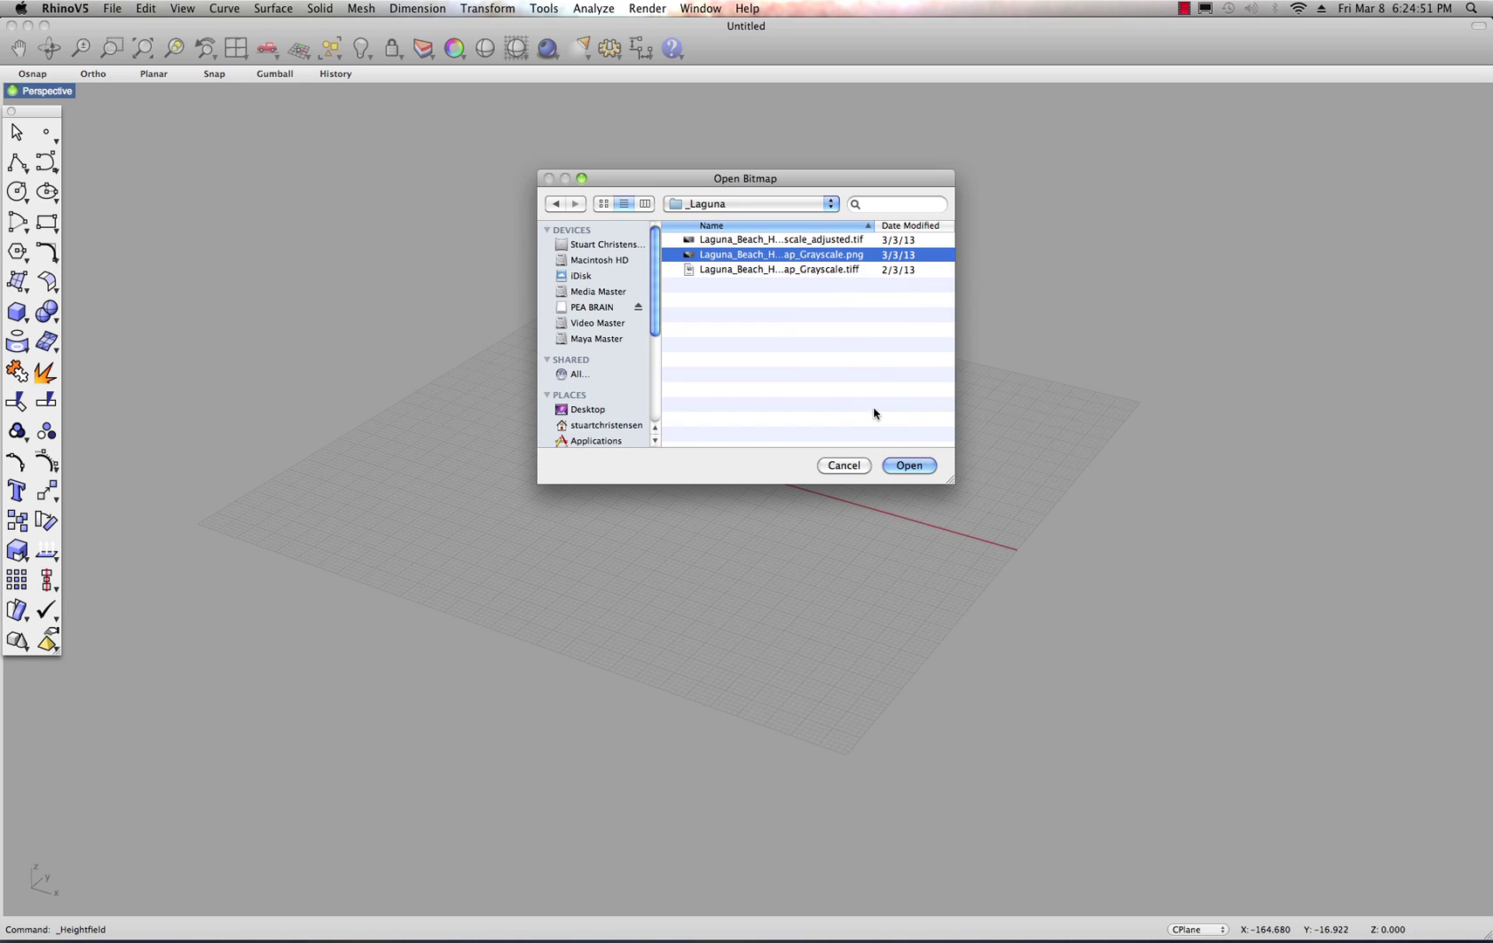
{"action": "left_click", "coordinate": [904, 465]}
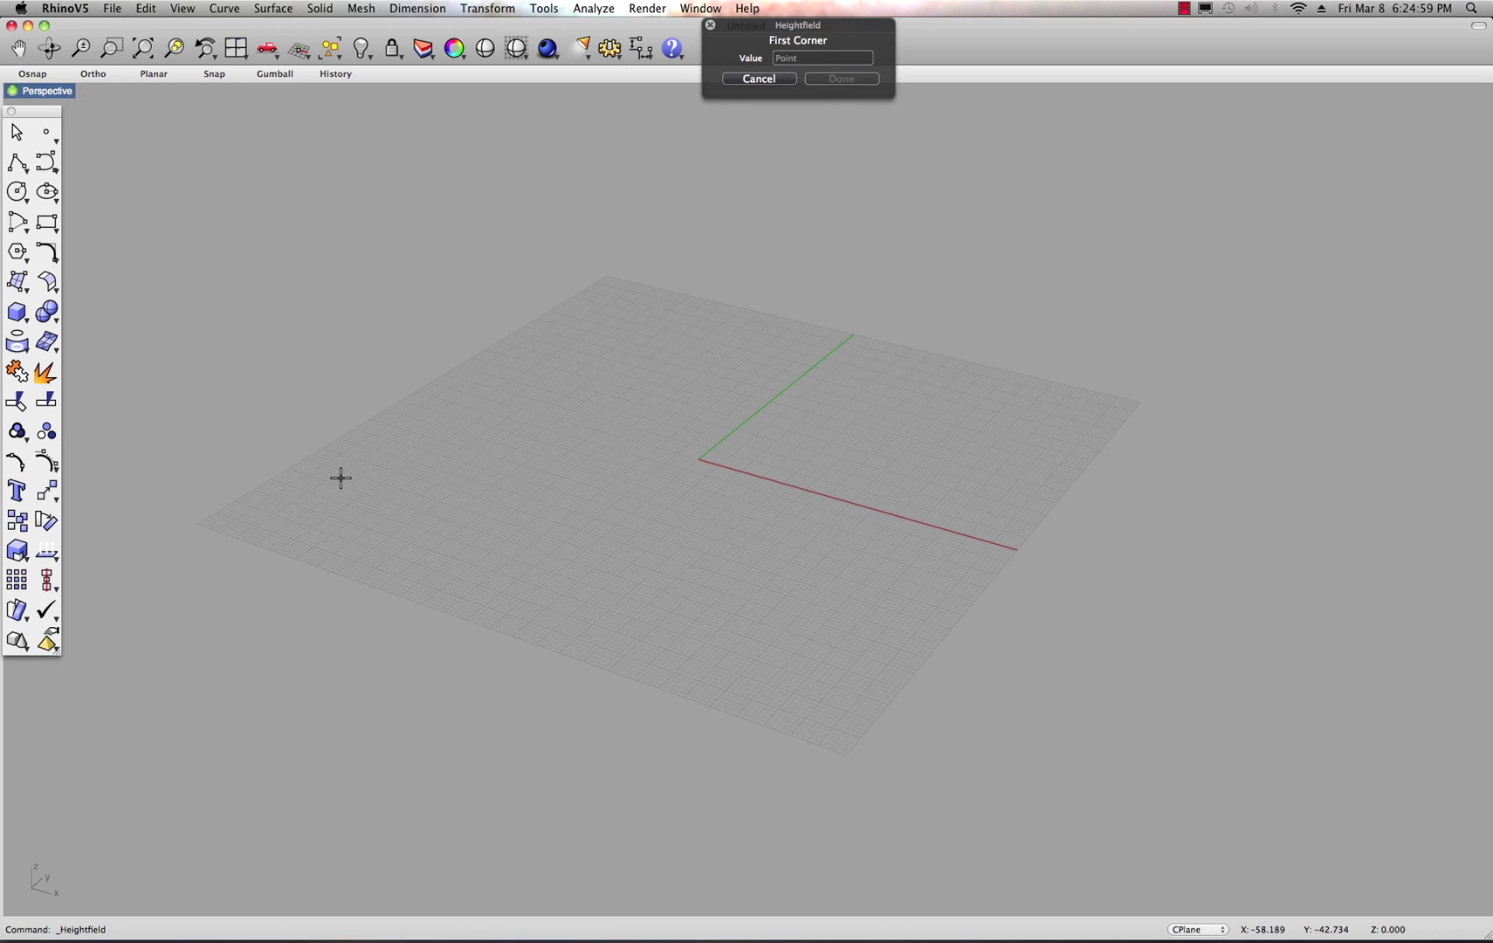
- Place the heightfield rectangle across most of the grid and create it with 100 x 100 sample points, 5 mm height and interpolation through samples
{"action": "left_click", "coordinate": [296, 495]}
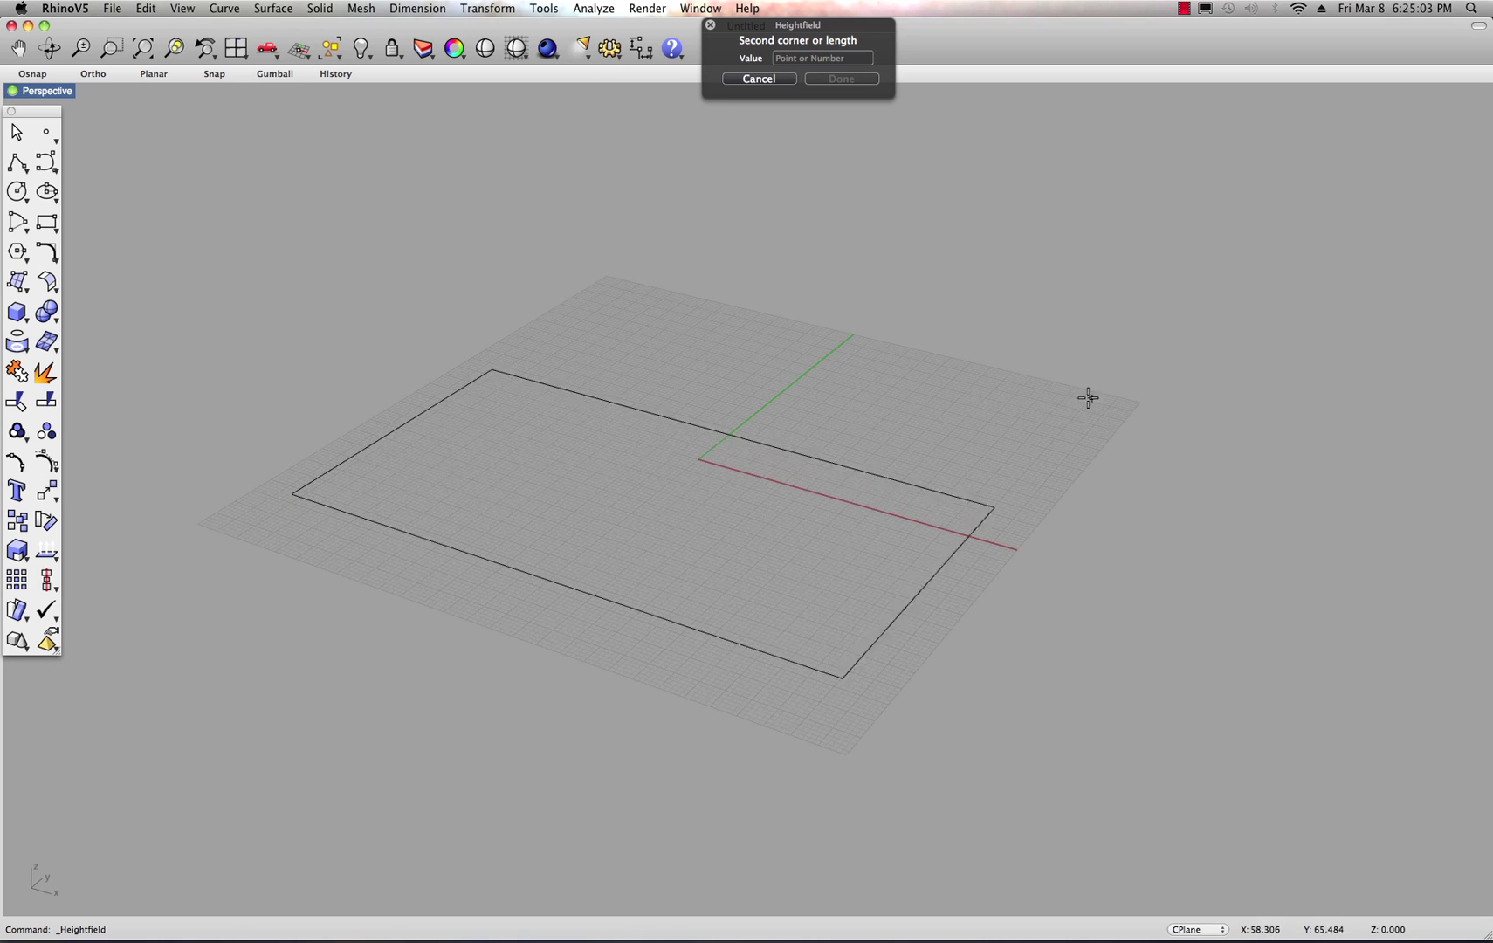
{"action": "left_click", "coordinate": [1144, 386]}
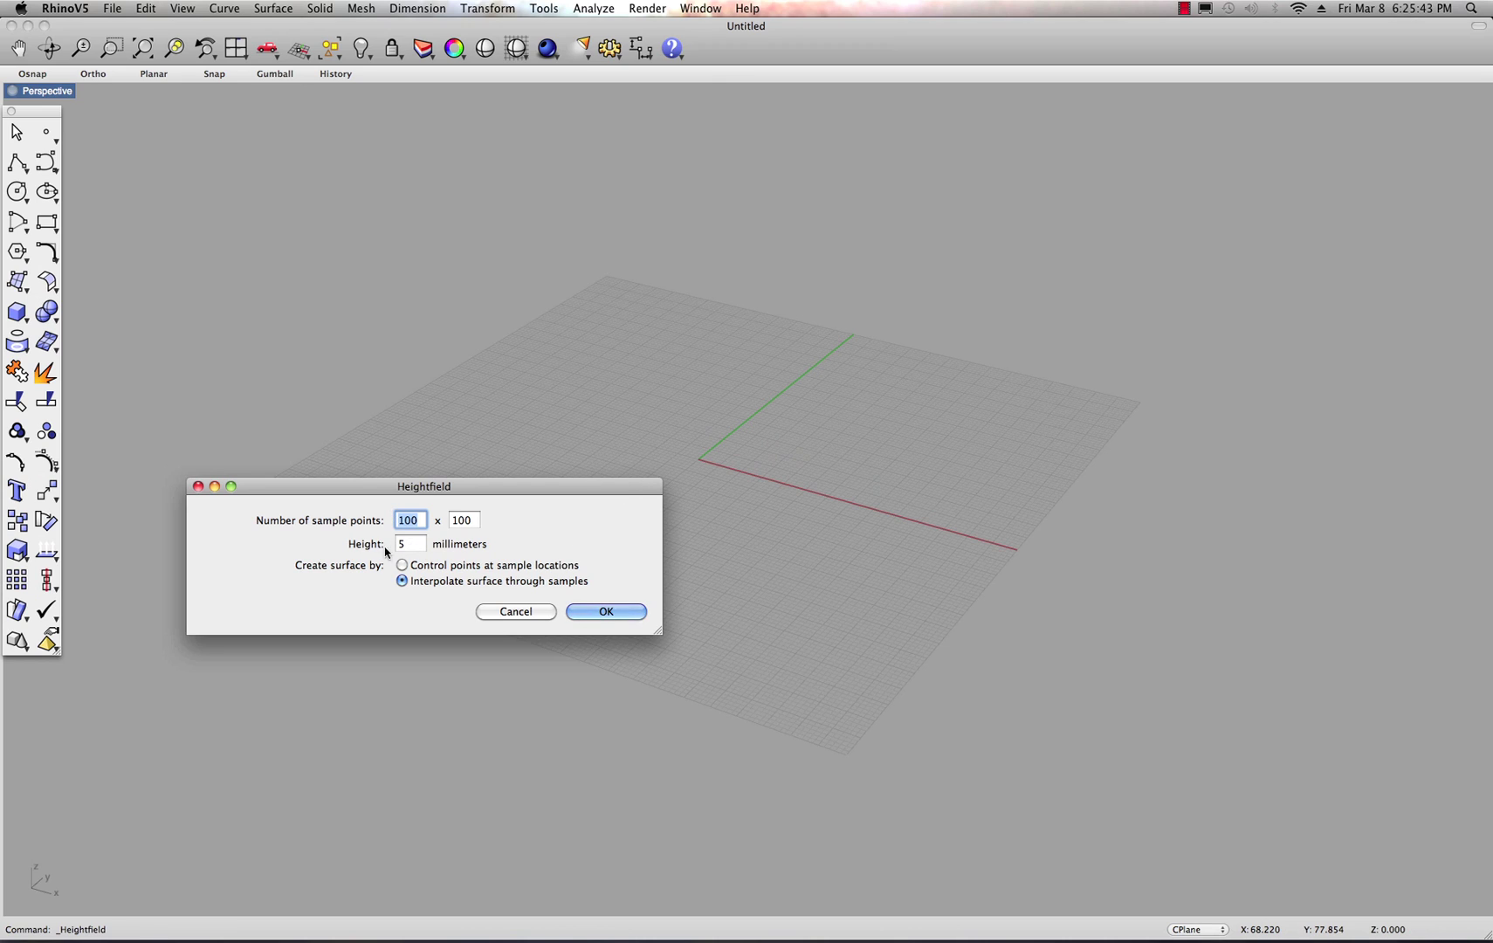
{"action": "left_click", "coordinate": [606, 612]}
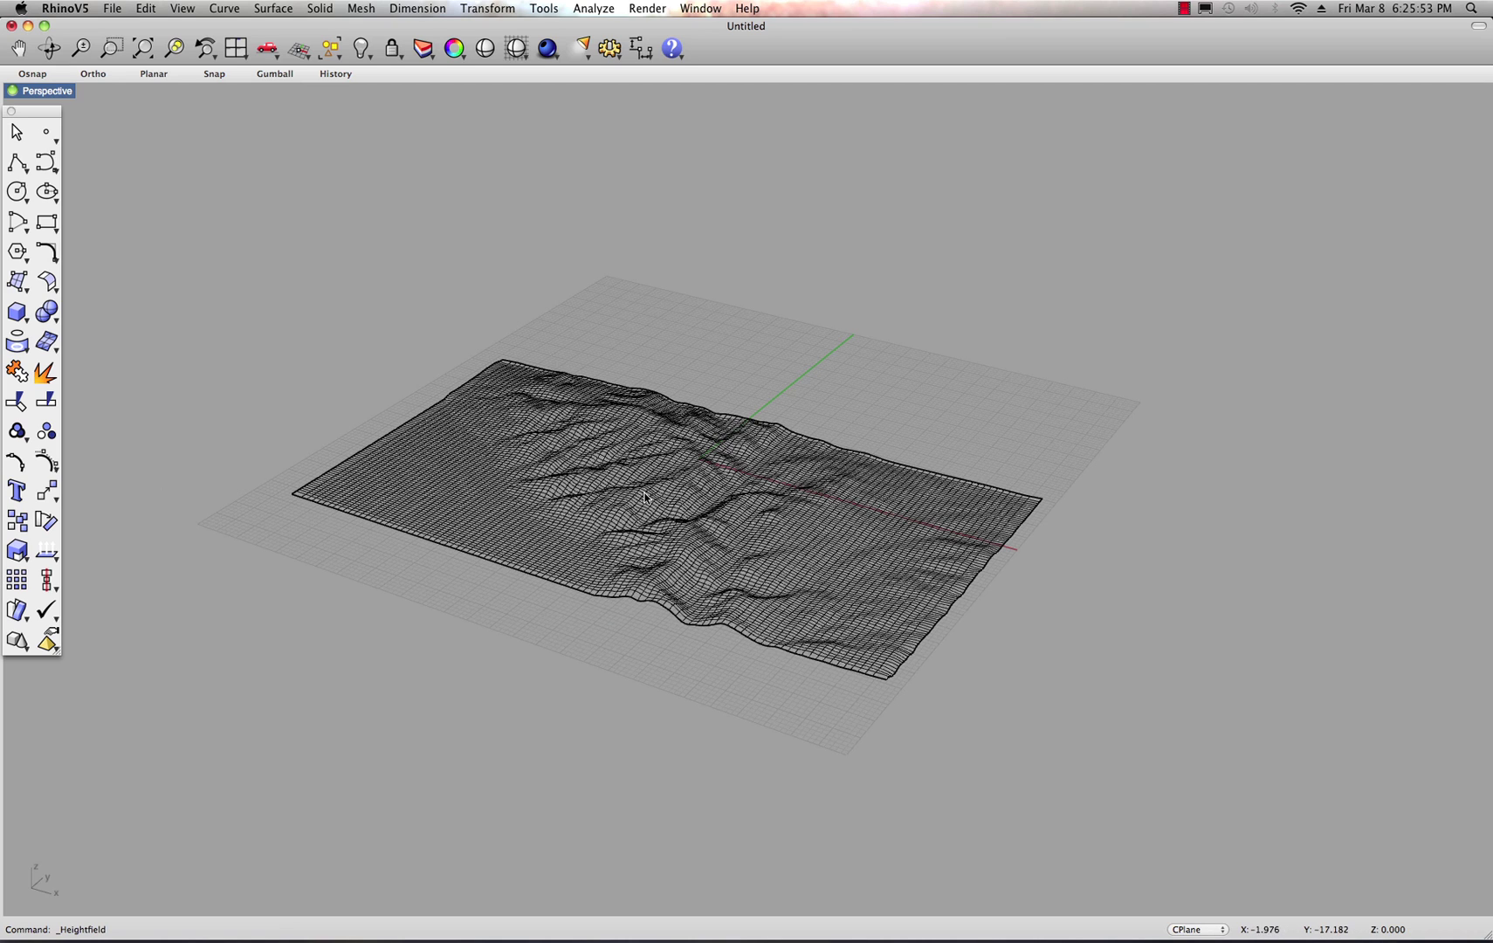
{"action": "right_click", "coordinate": [565, 472]}
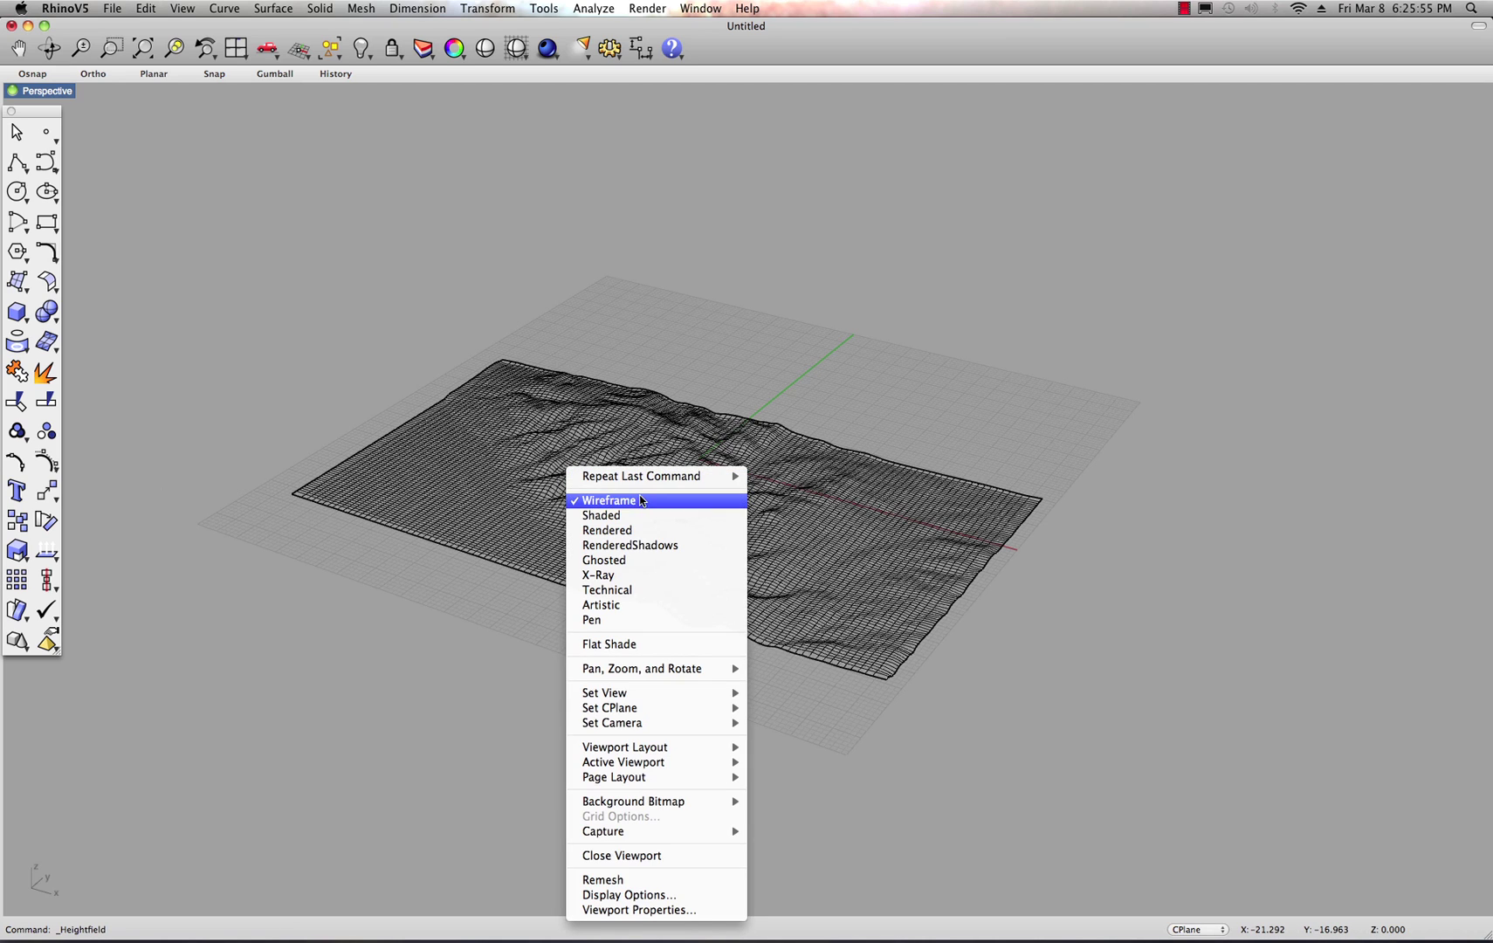
{"action": "right_click", "coordinate": [533, 443]}
{"action": "right_click", "coordinate": [496, 427]}
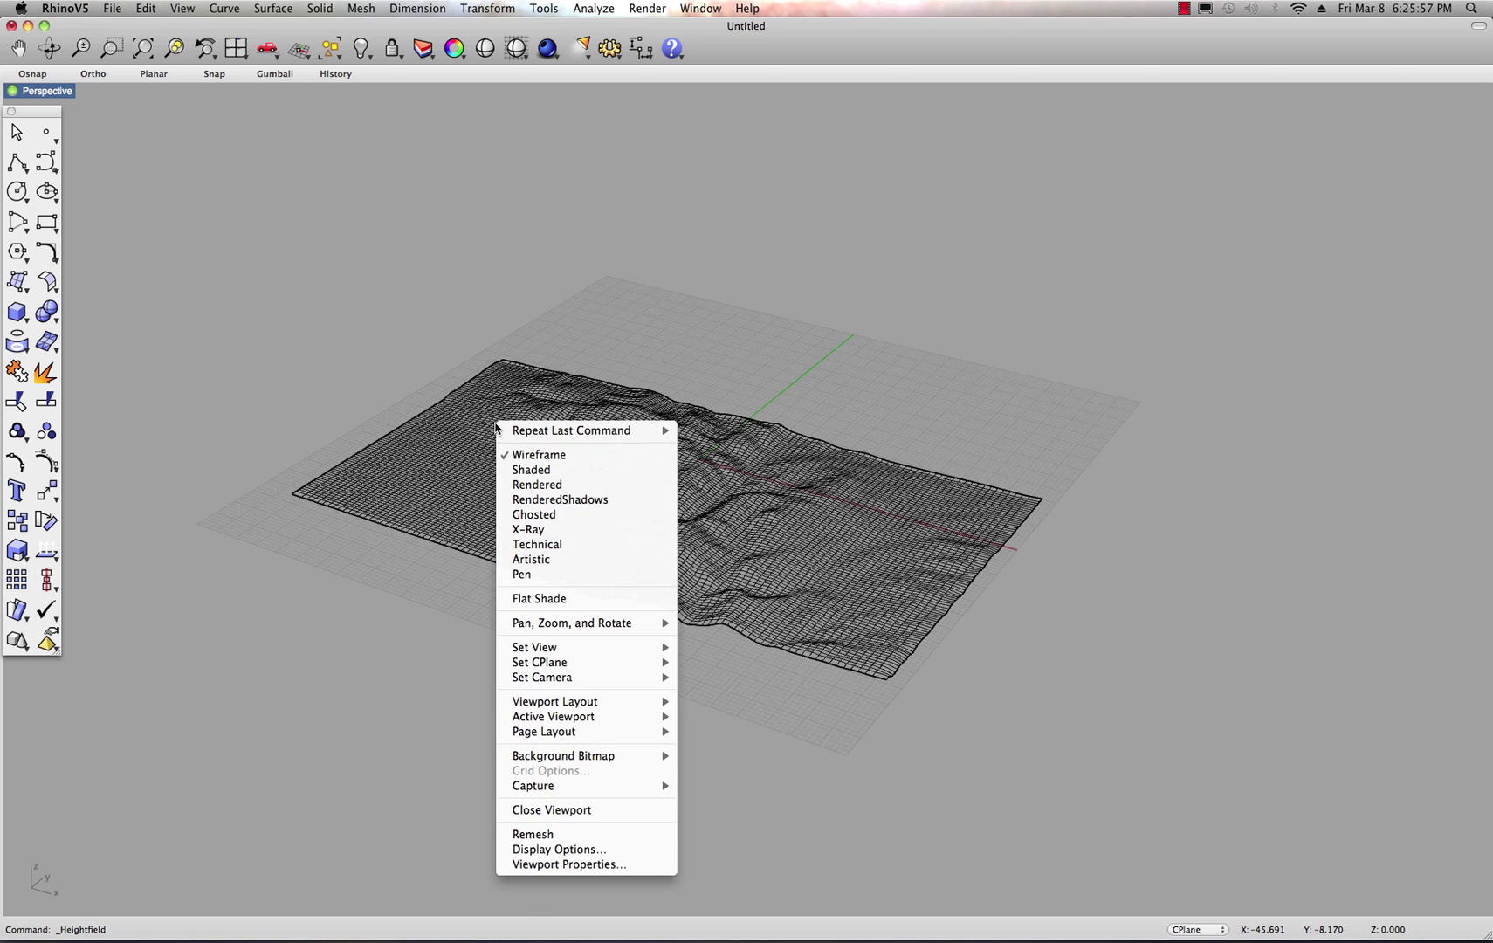
{"action": "left_click", "coordinate": [463, 400]}
{"action": "left_click", "coordinate": [477, 413]}
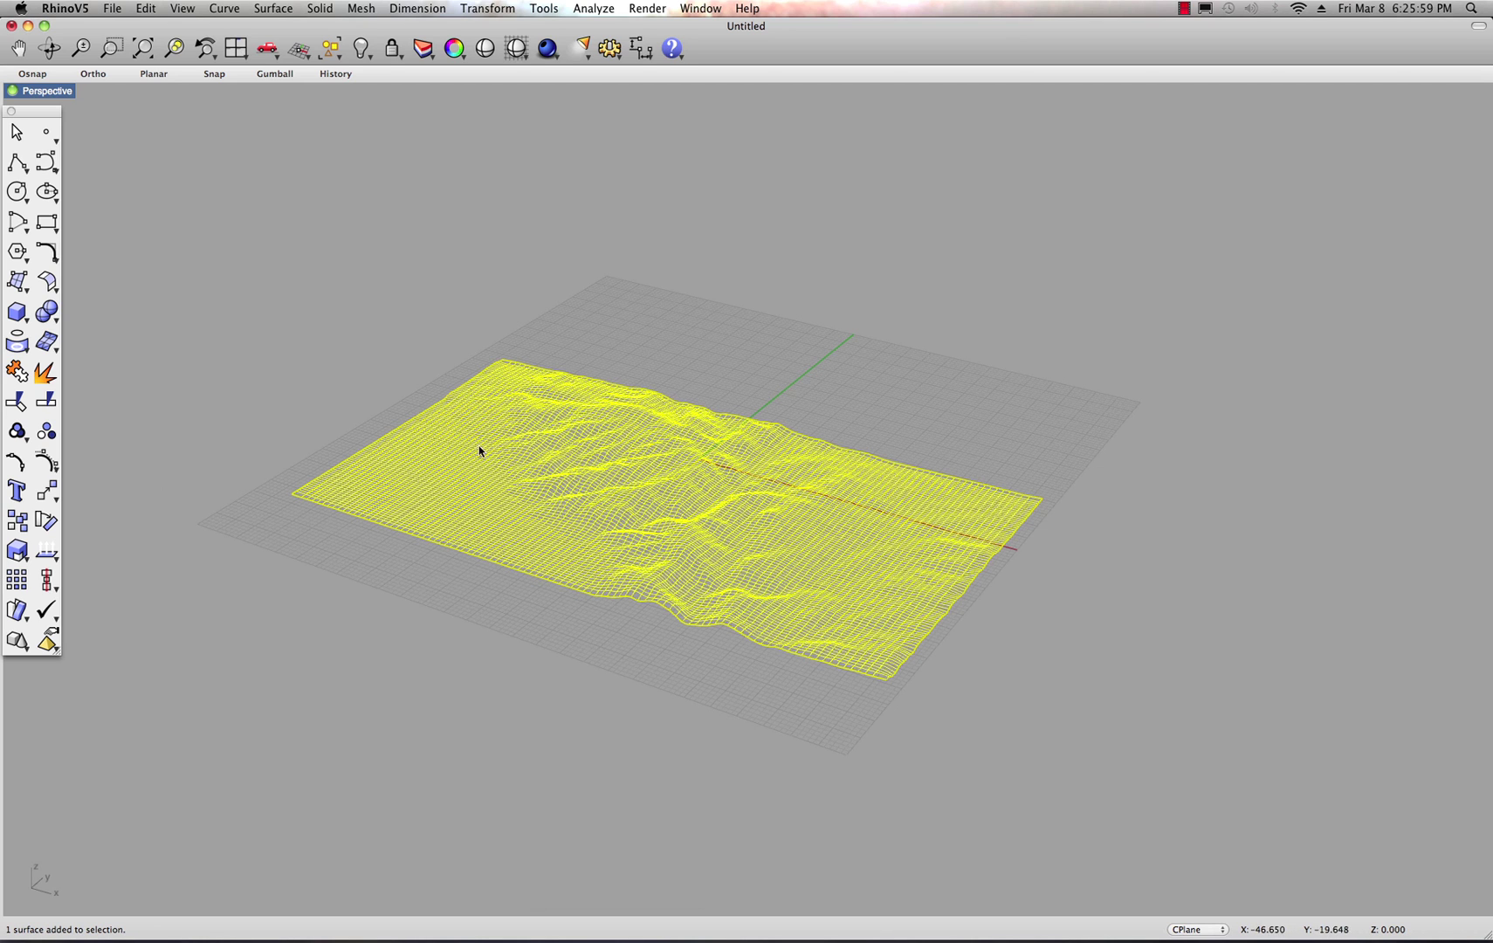
{"action": "right_click", "coordinate": [533, 477]}
{"action": "left_click", "coordinate": [444, 455]}
{"action": "right_click", "coordinate": [443, 455]}
{"action": "left_click", "coordinate": [460, 456]}
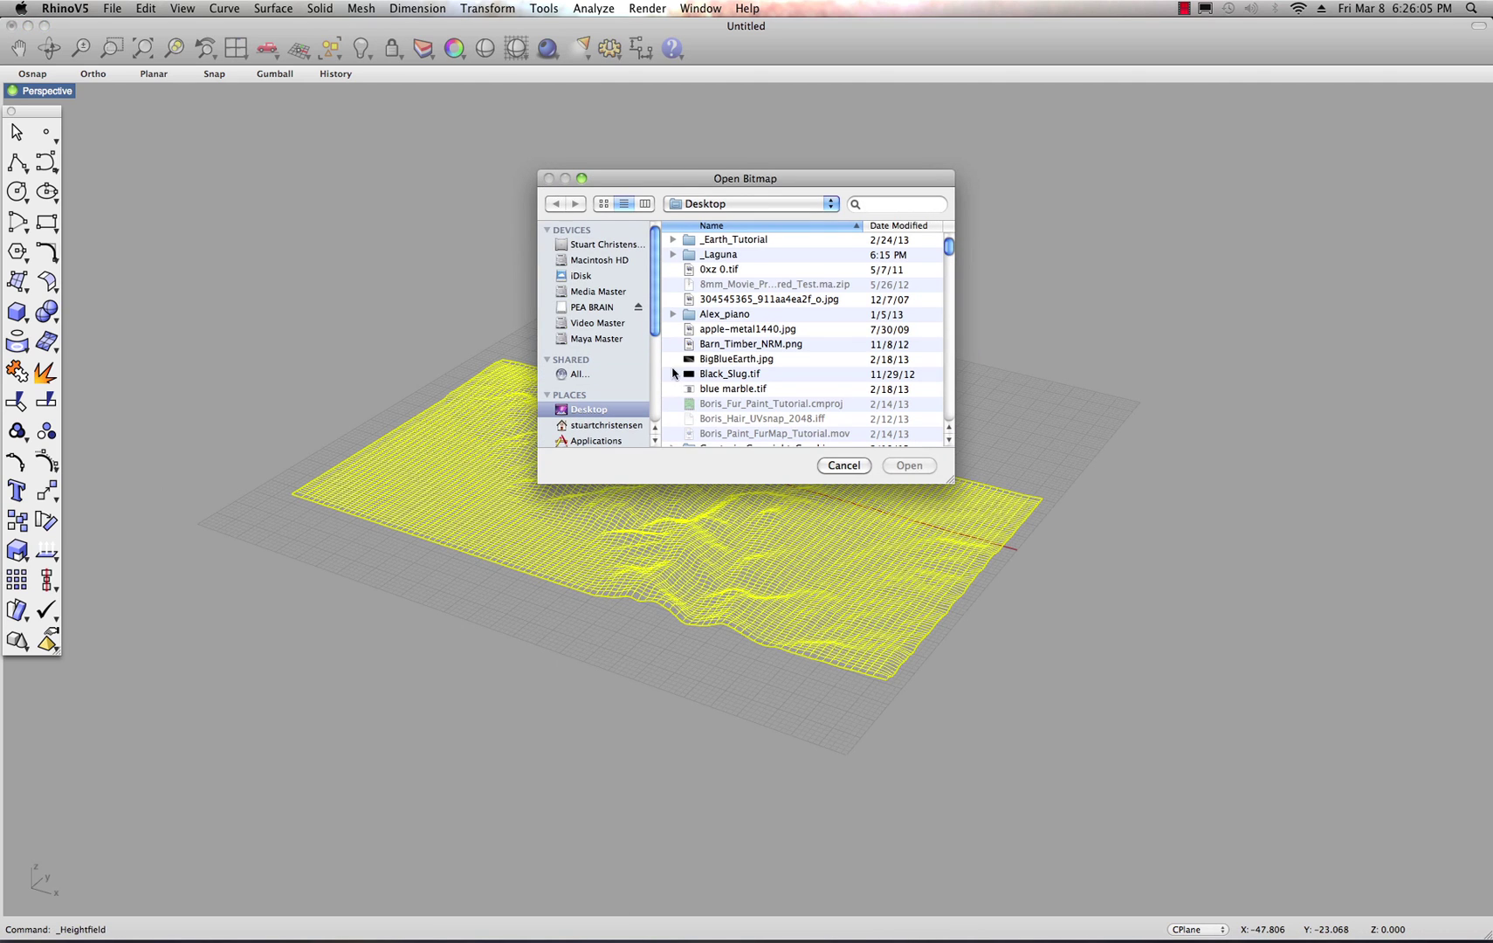
{"action": "left_click", "coordinate": [825, 468]}
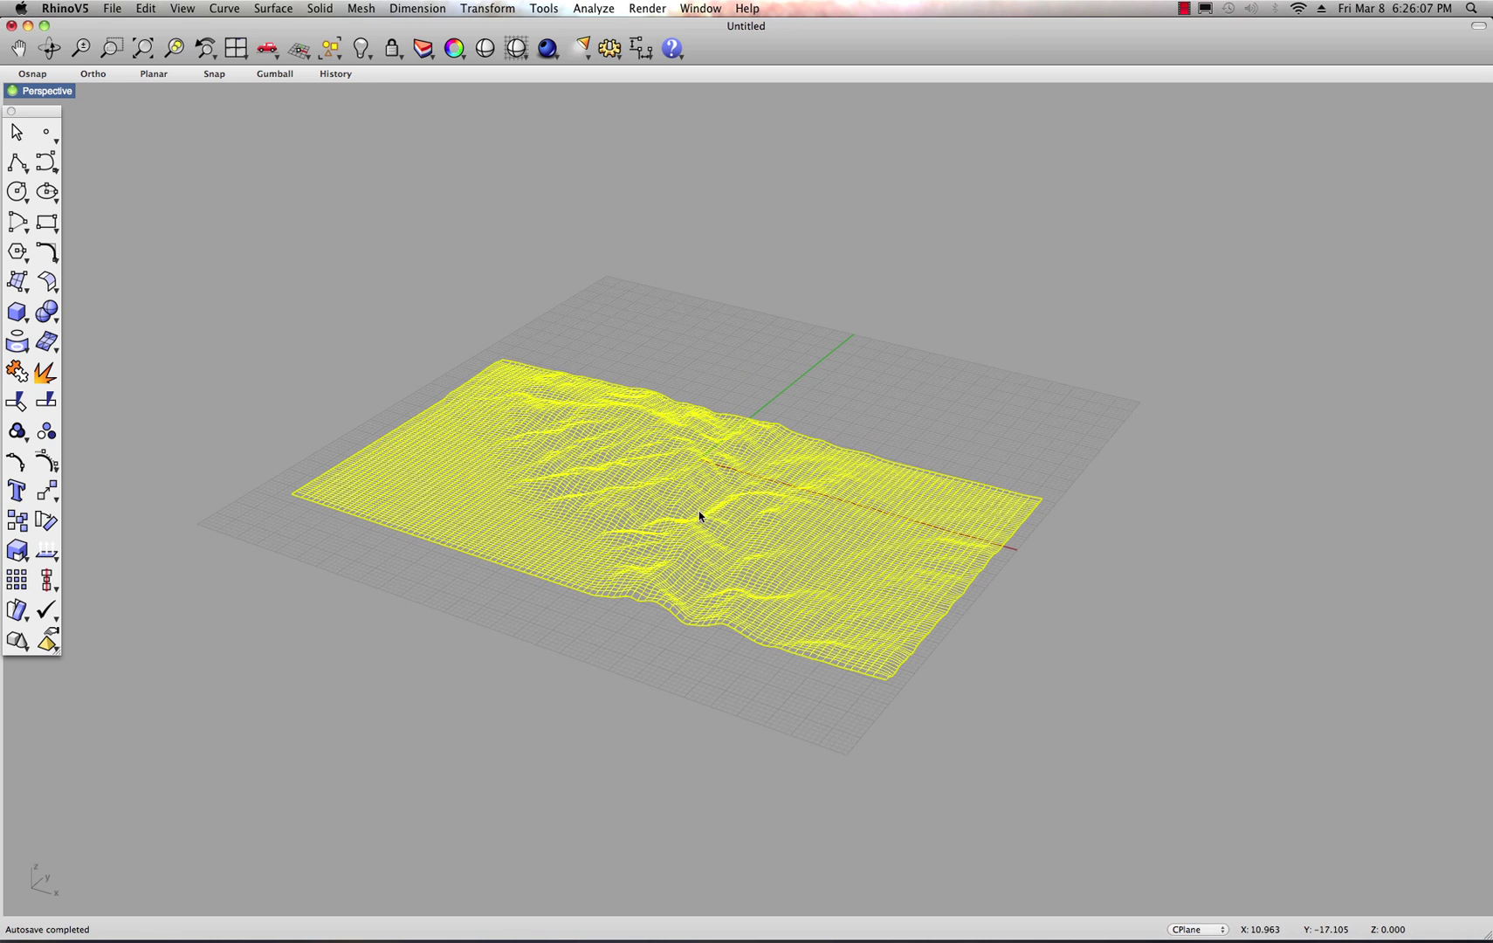
{"action": "scroll", "coordinate": [738, 524], "scroll_direction": "up", "scroll_amount": 3}
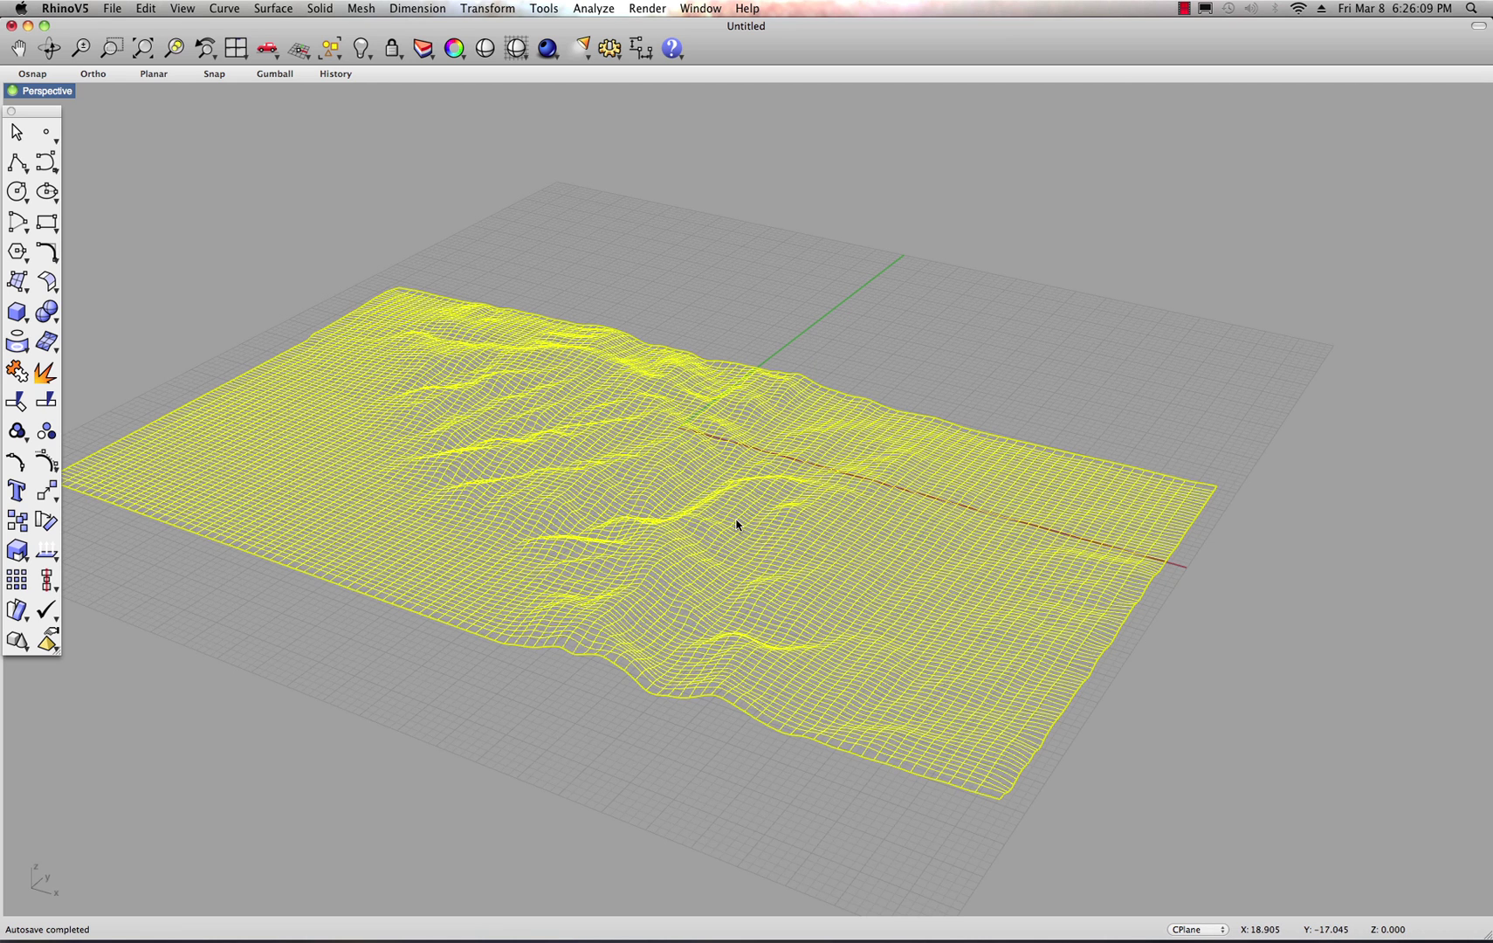
{"action": "right_click", "coordinate": [705, 518]}
{"action": "right_click", "coordinate": [616, 520]}
{"action": "right_click", "coordinate": [616, 520]}
{"action": "left_click", "coordinate": [579, 513]}
{"action": "left_click", "coordinate": [548, 507], "text": "super"}
{"action": "right_click", "coordinate": [524, 508]}
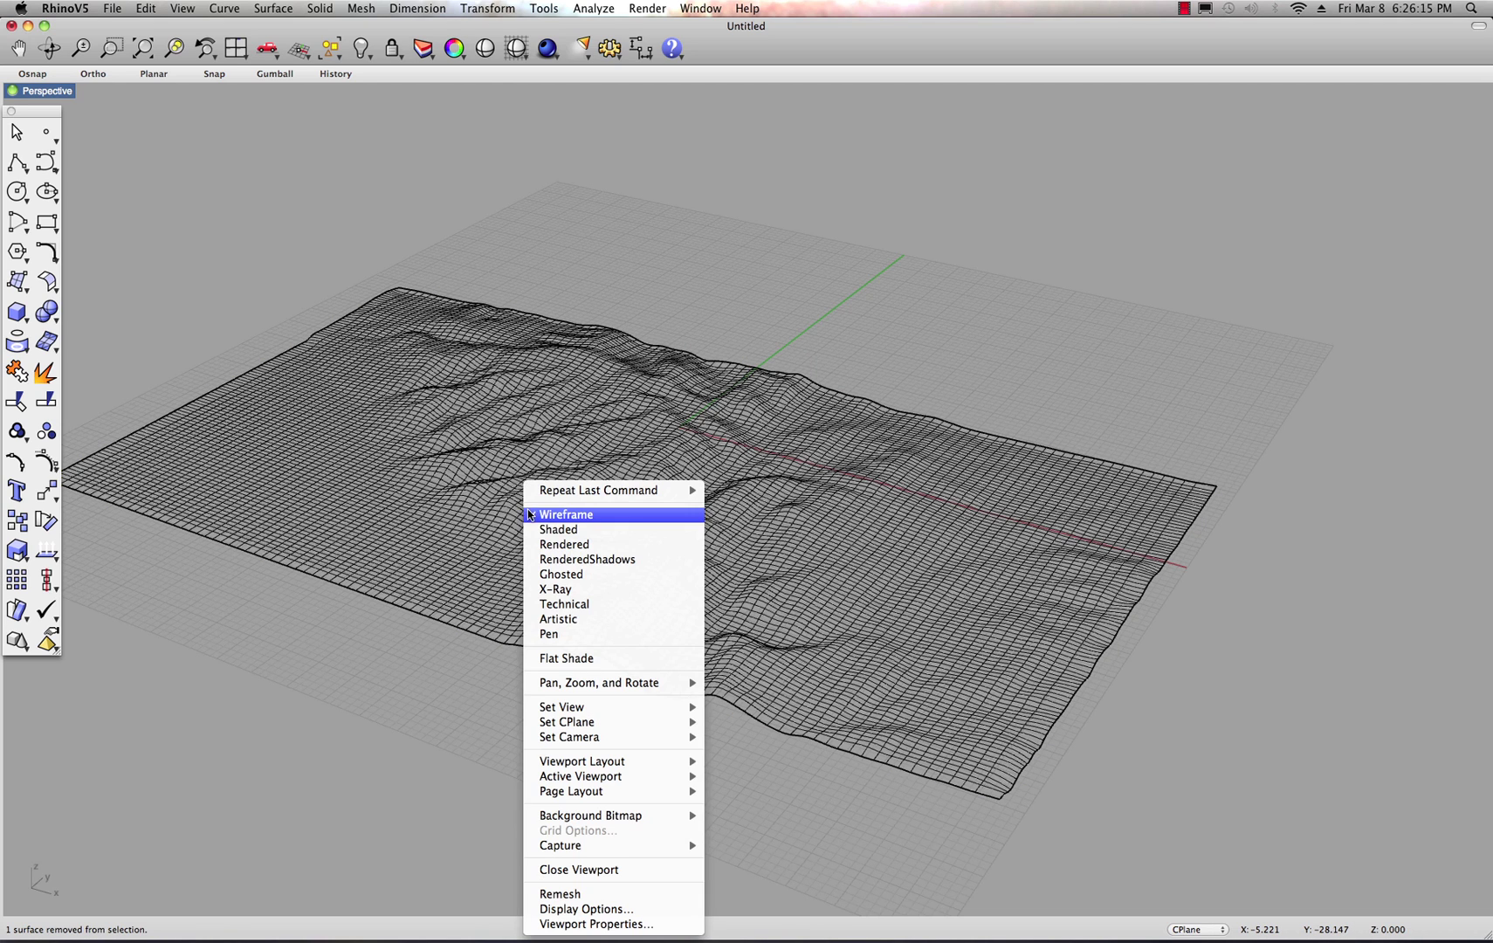
{"action": "left_click", "coordinate": [419, 482]}
{"action": "right_click", "coordinate": [336, 400]}
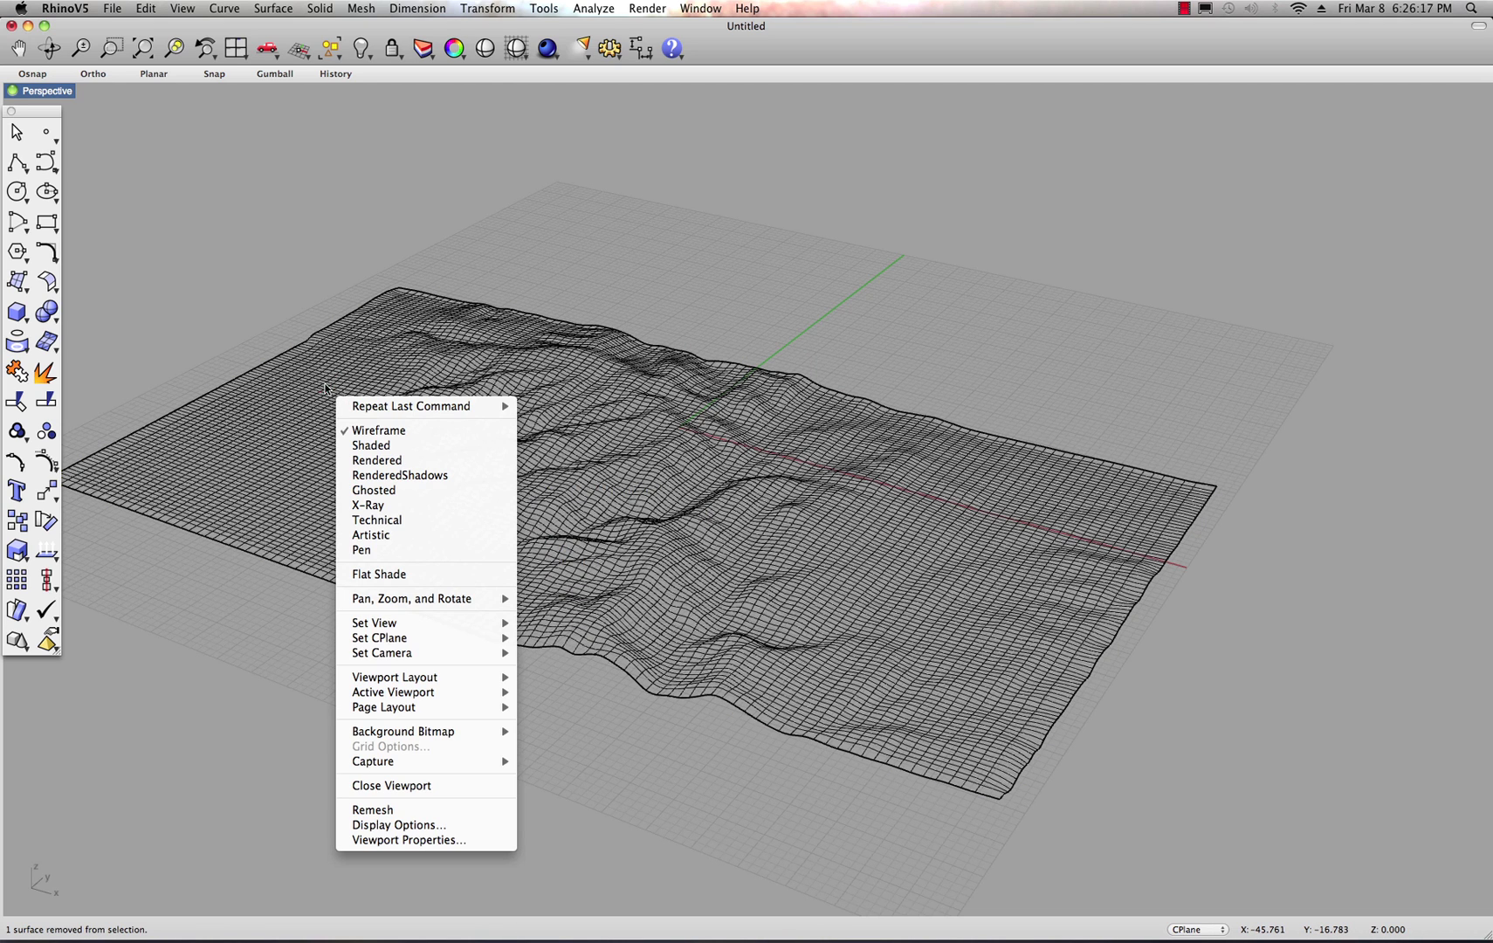
{"action": "left_click", "coordinate": [323, 382]}
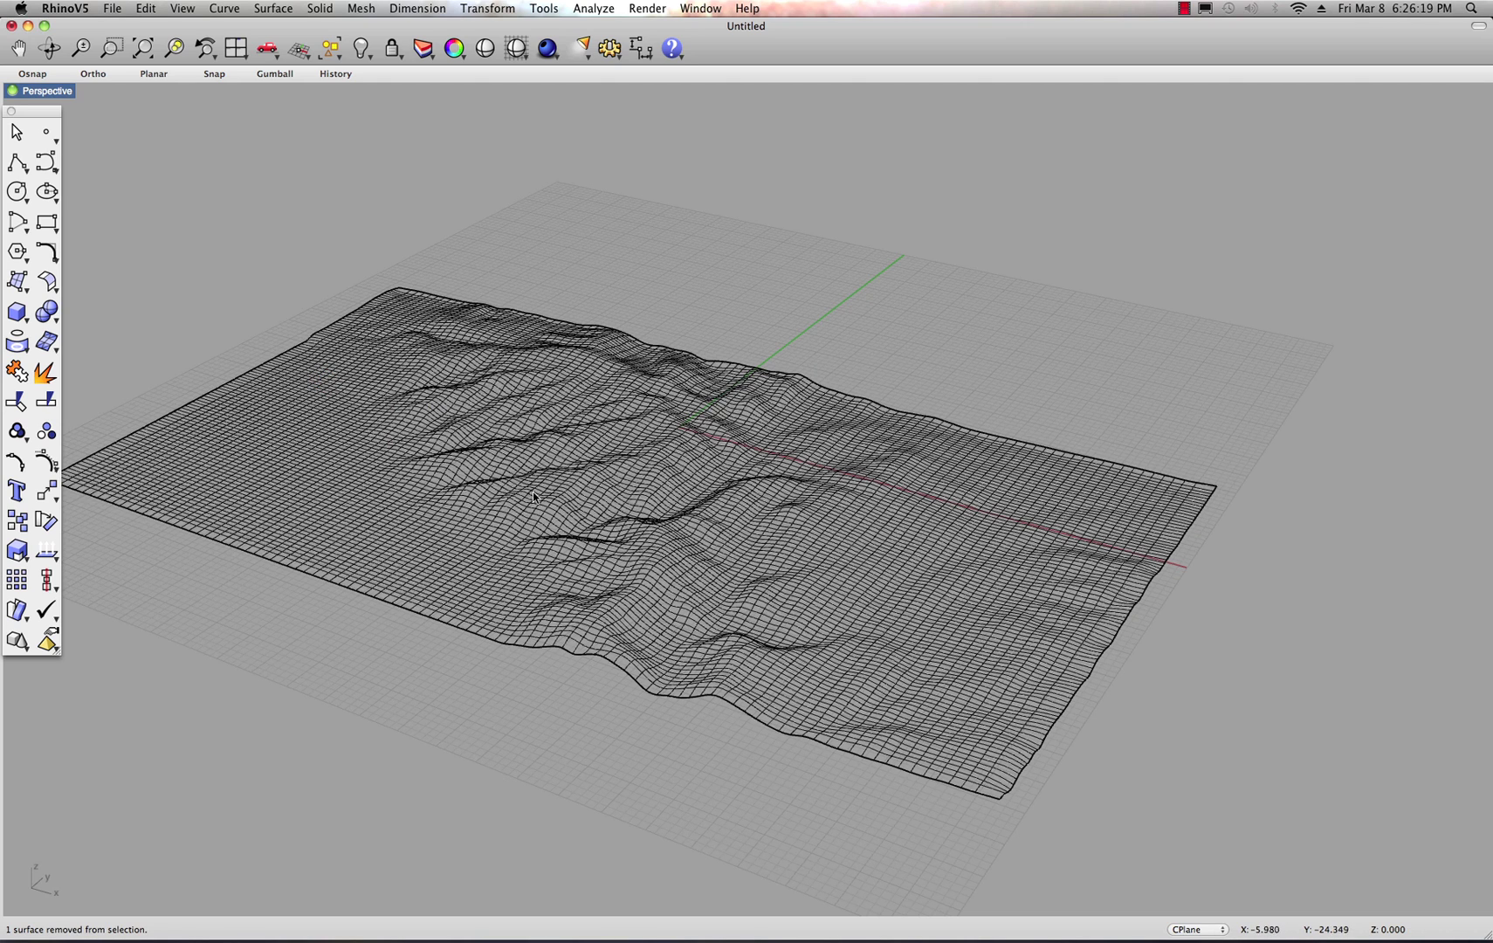
- Switch the Perspective viewport to the Shaded display mode and deselect the terrain surface
{"action": "left_click", "coordinate": [675, 470]}
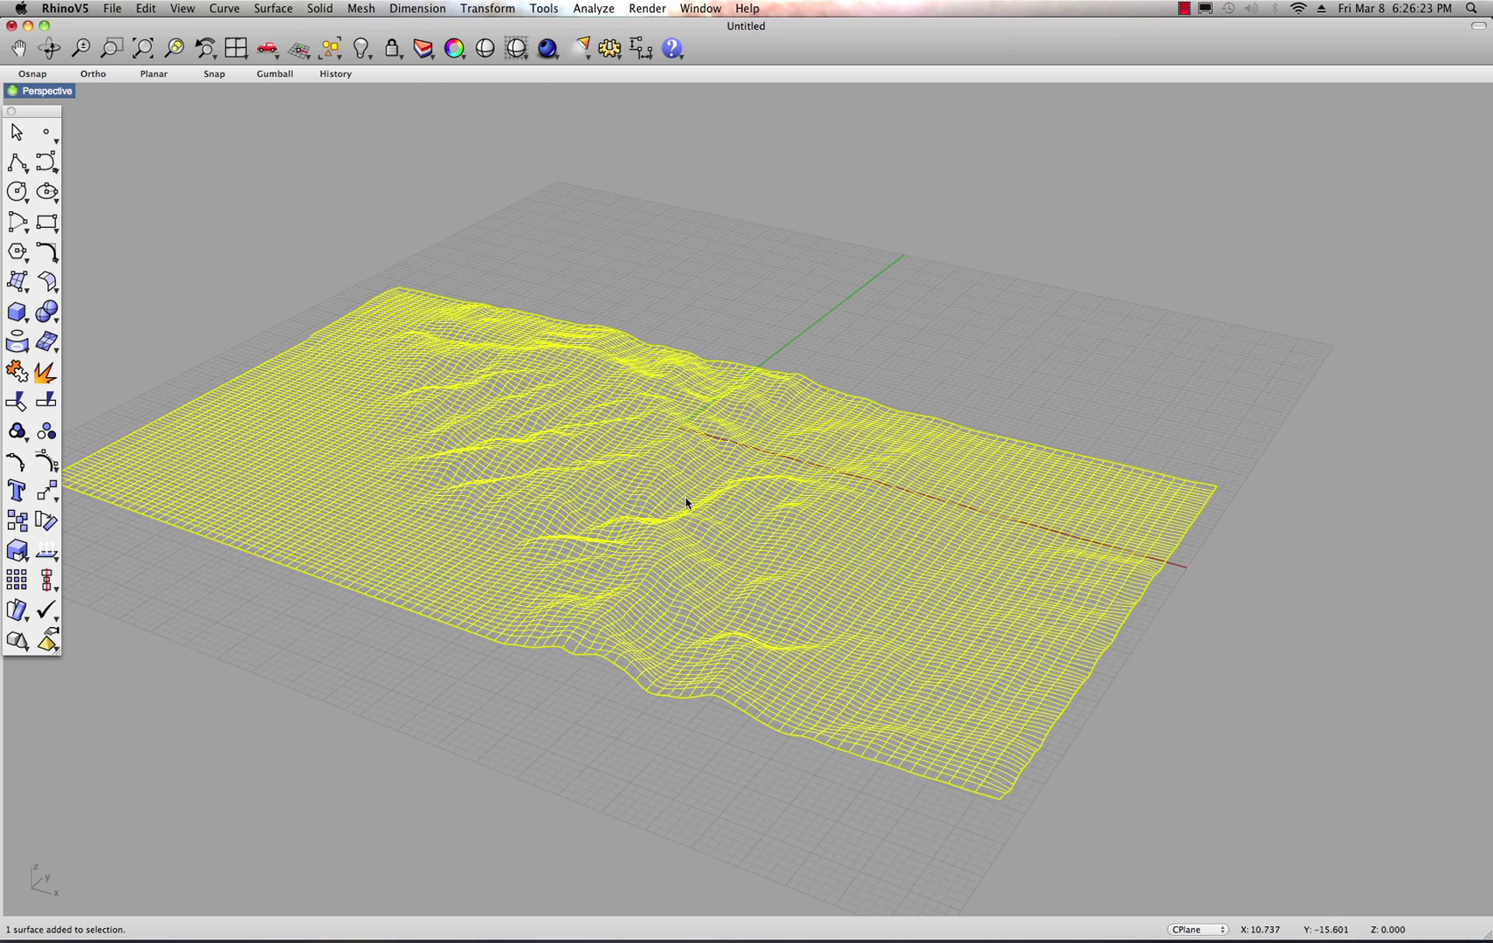
{"action": "right_click", "coordinate": [649, 406]}
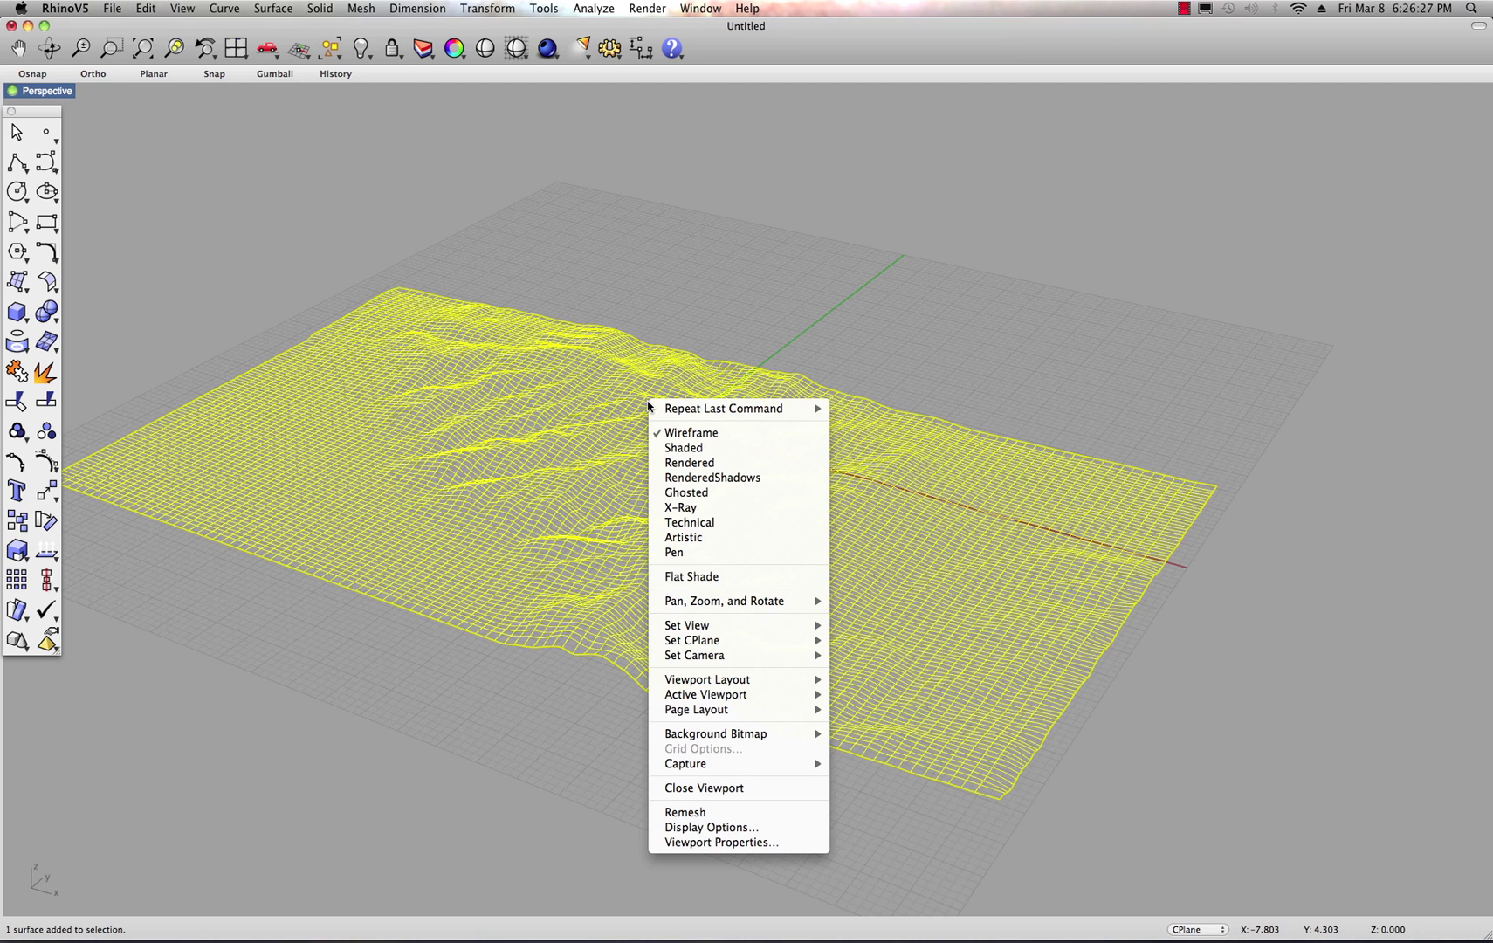
{"action": "left_click", "coordinate": [674, 449]}
{"action": "left_click", "coordinate": [686, 295]}
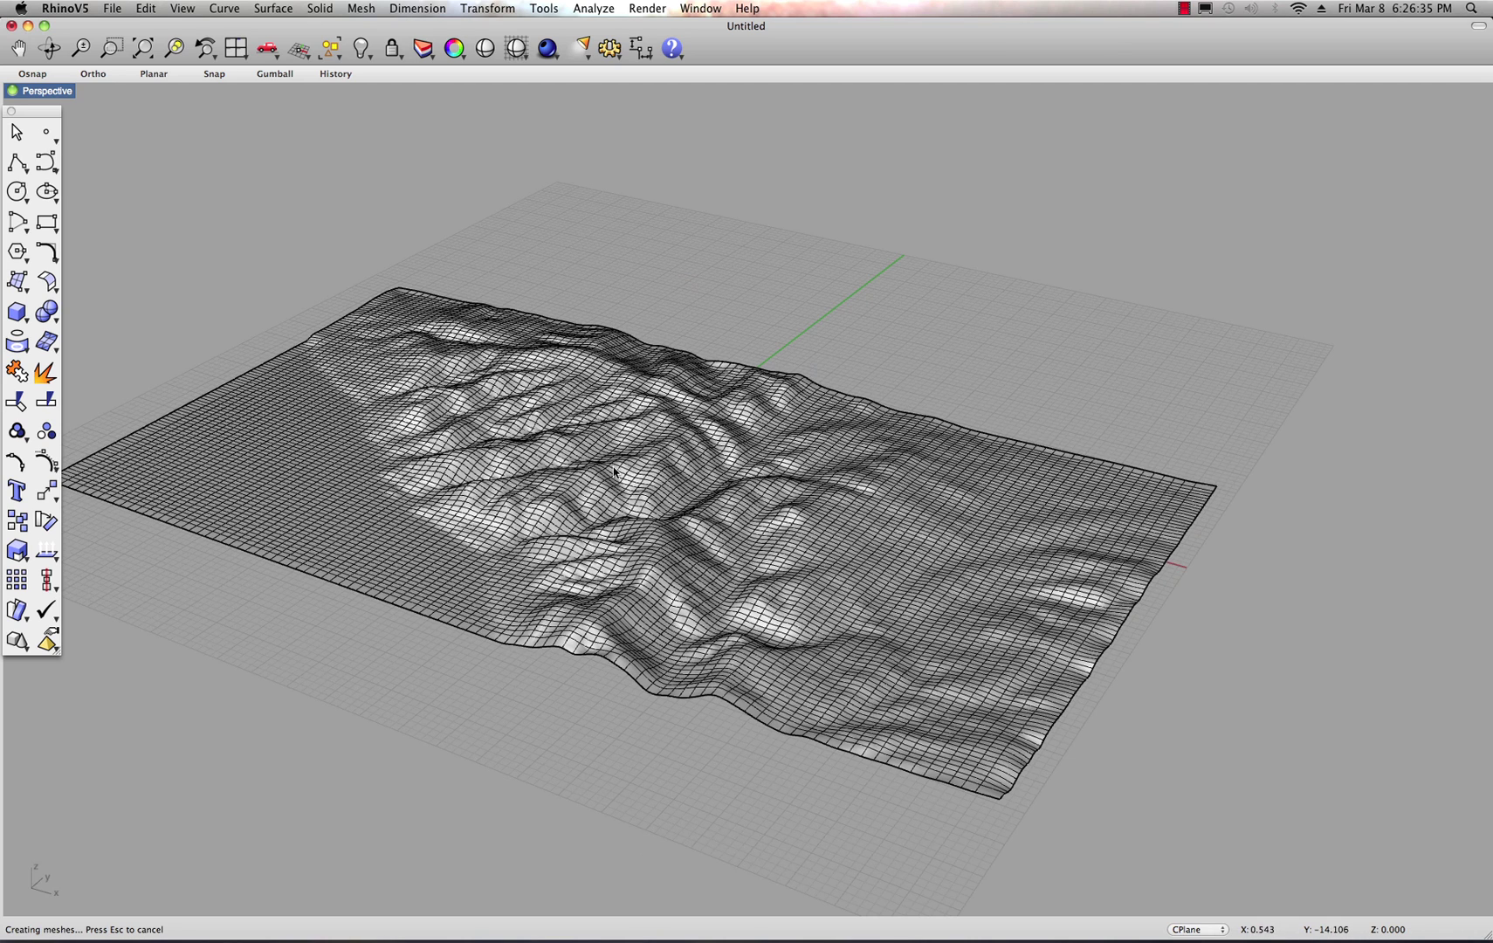
- Select the terrain surface and start exporting it to the Desktop as laguna_1 in OBJ format
{"action": "left_click", "coordinate": [484, 469]}
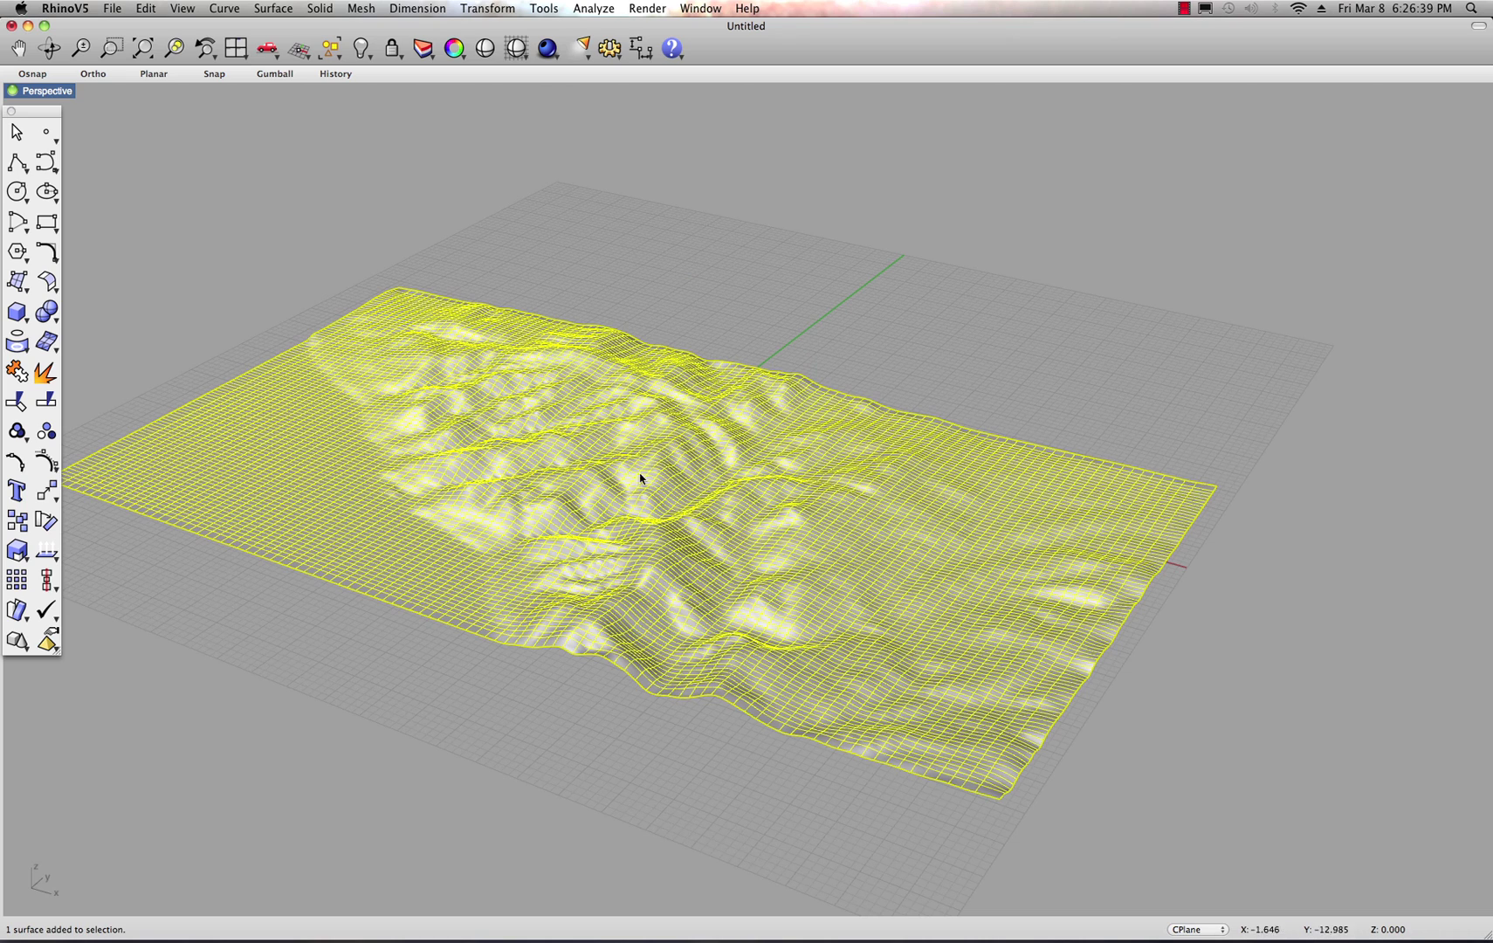
{"action": "left_click", "coordinate": [112, 8]}
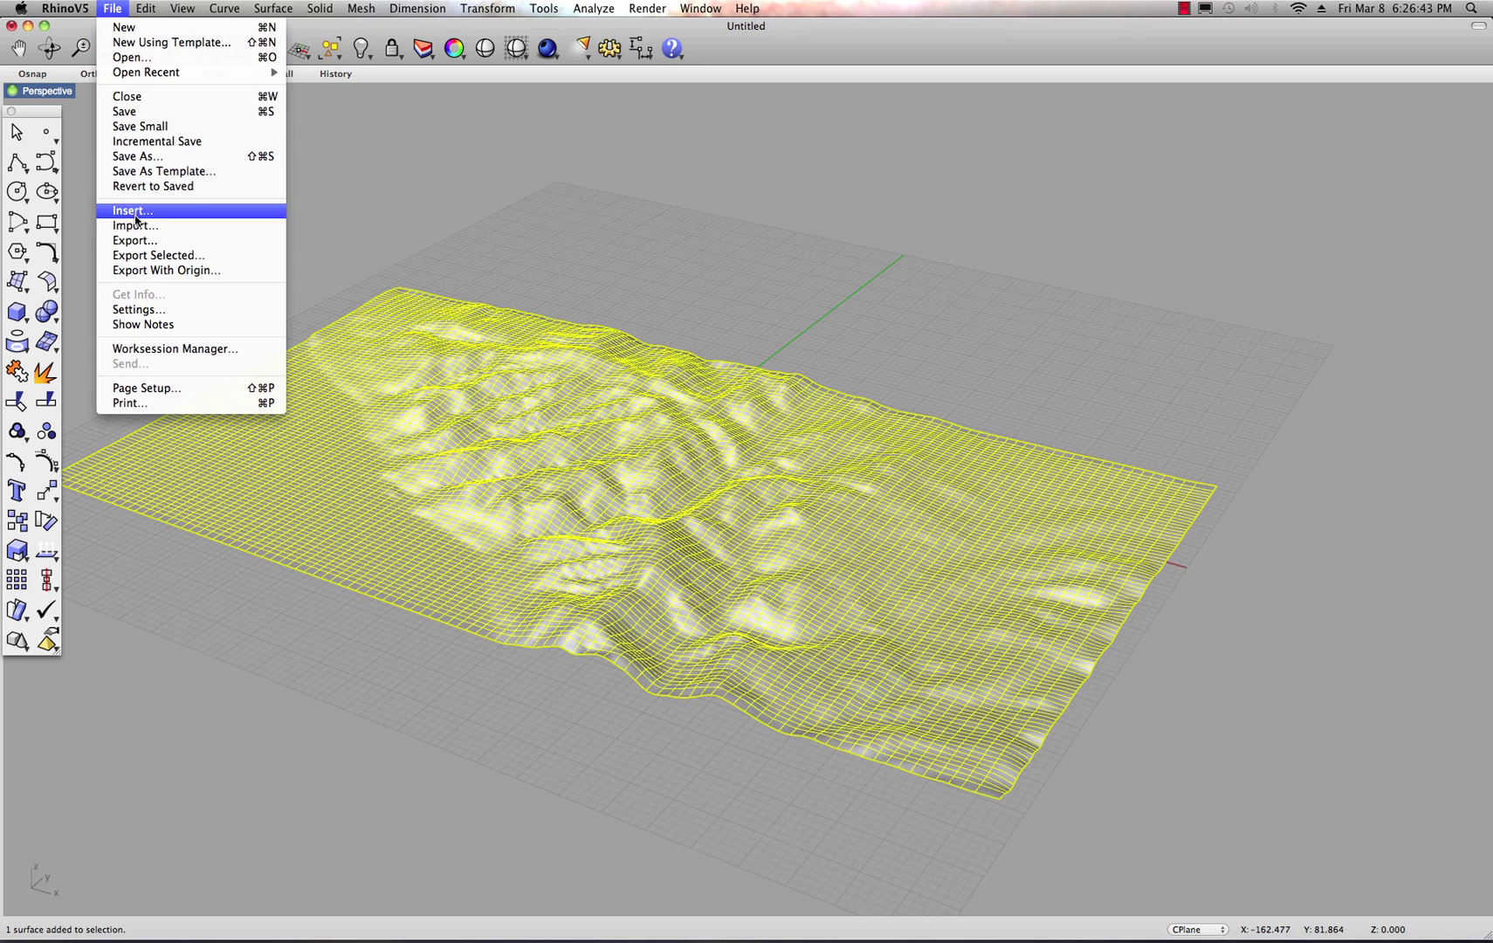
{"action": "left_click", "coordinate": [138, 240]}
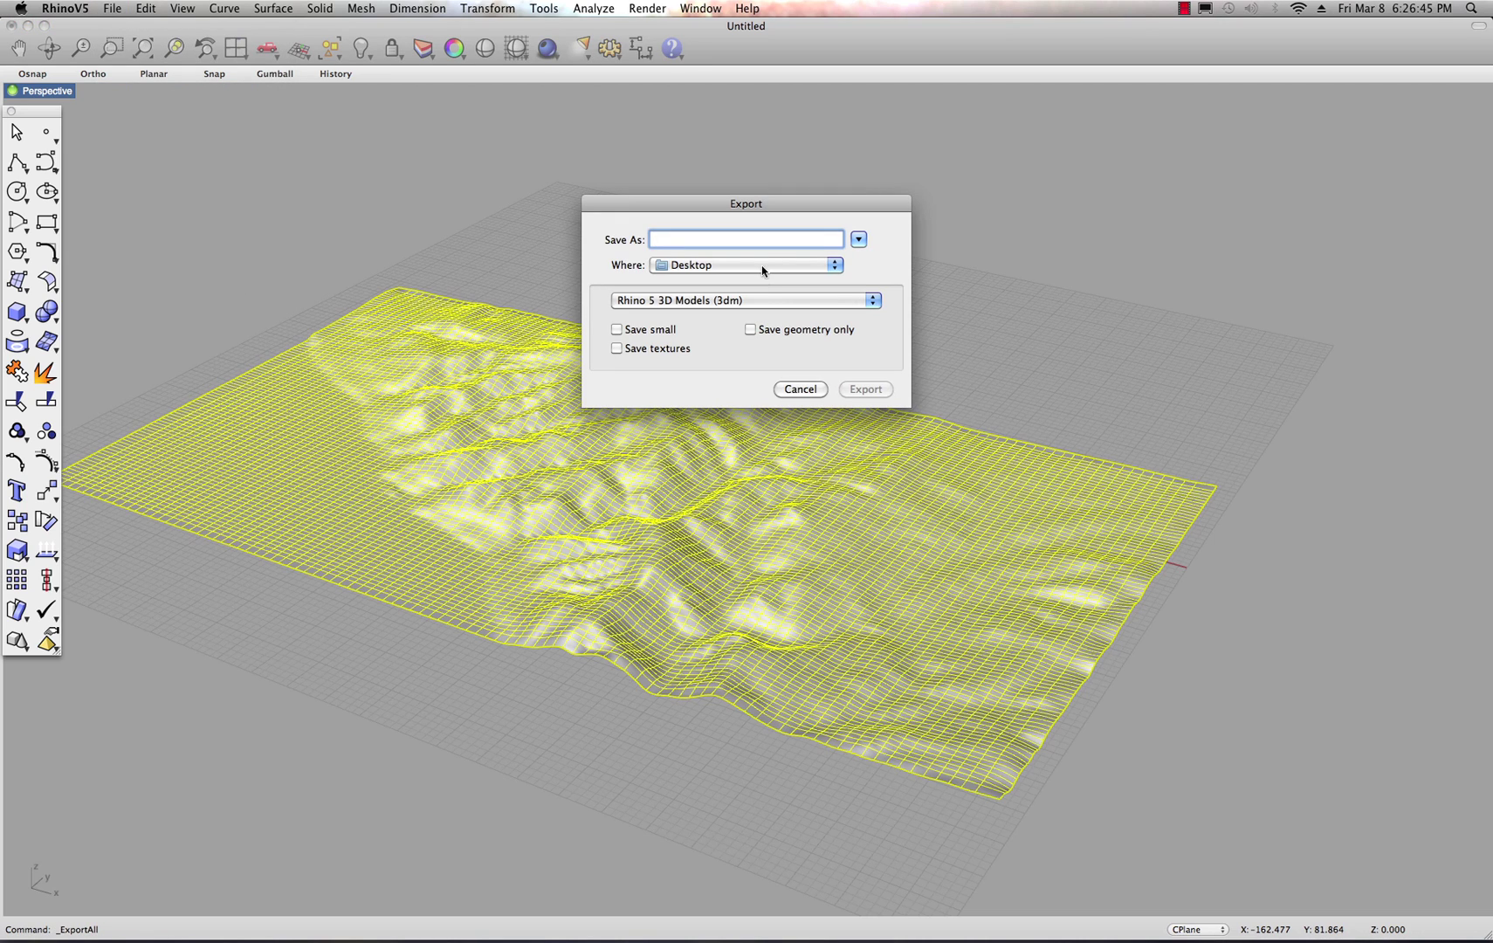
{"action": "left_click", "coordinate": [657, 238]}
{"action": "type", "text": "laguna"}
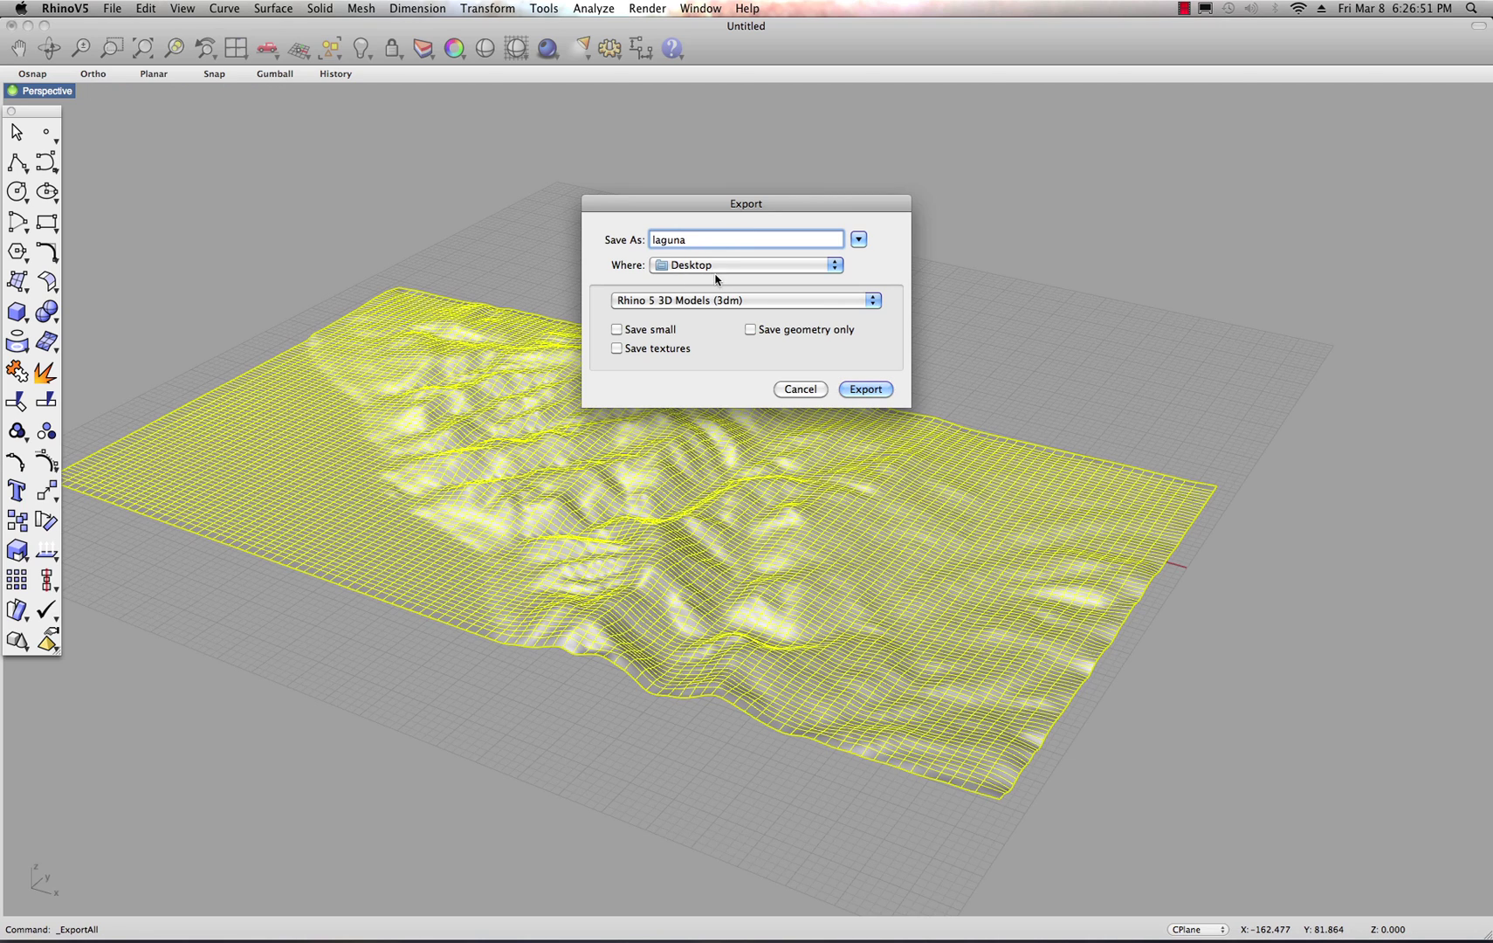
{"action": "type", "text": "_1"}
{"action": "left_click", "coordinate": [881, 300]}
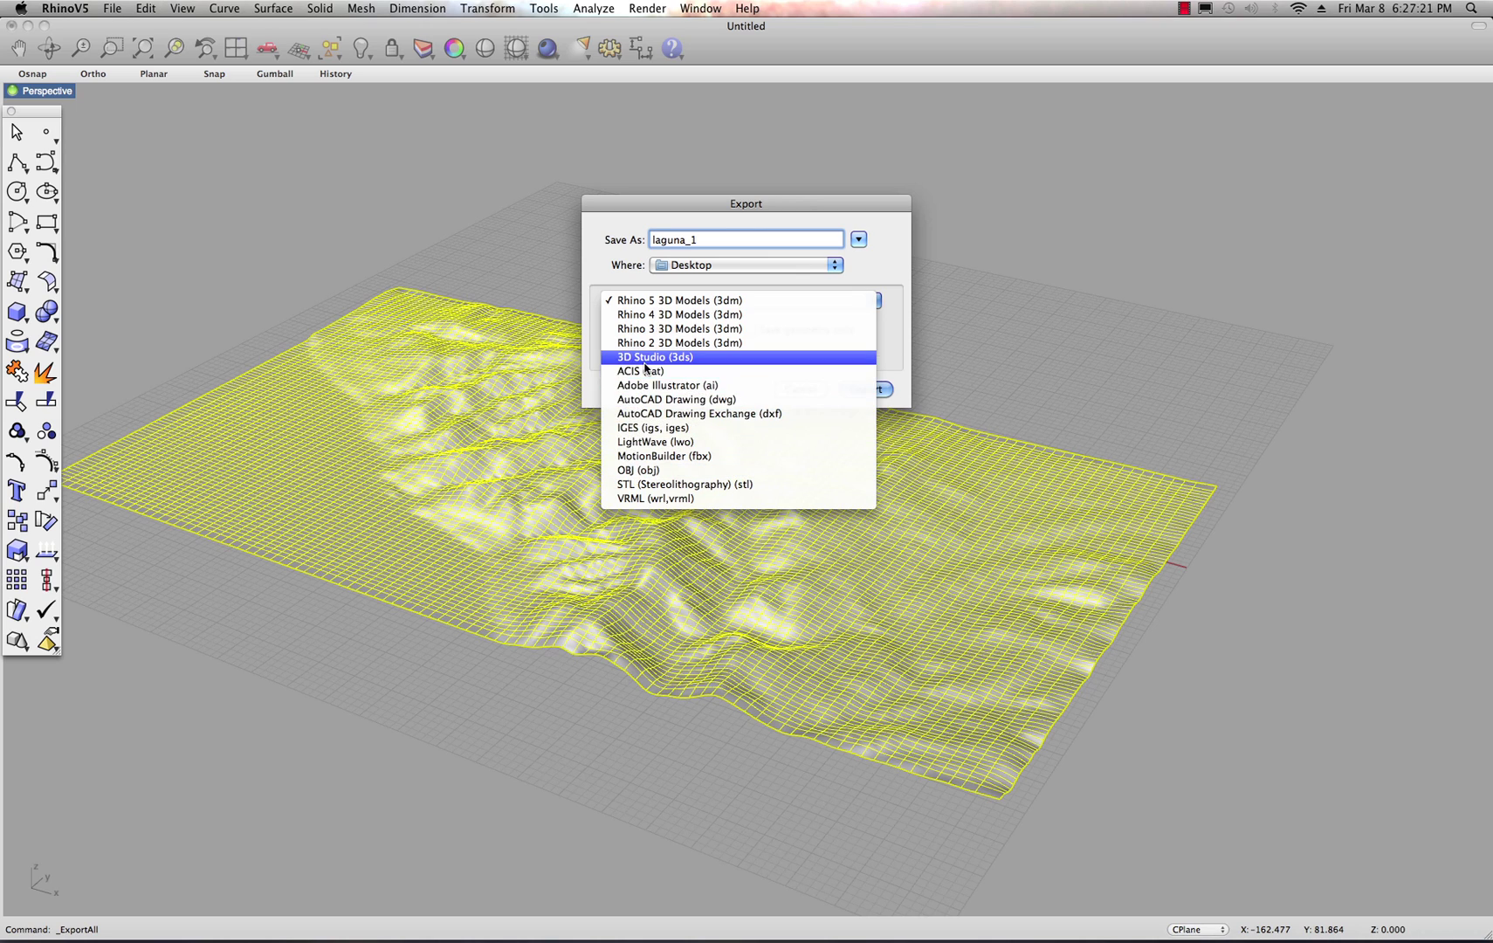
{"action": "left_click", "coordinate": [625, 471]}
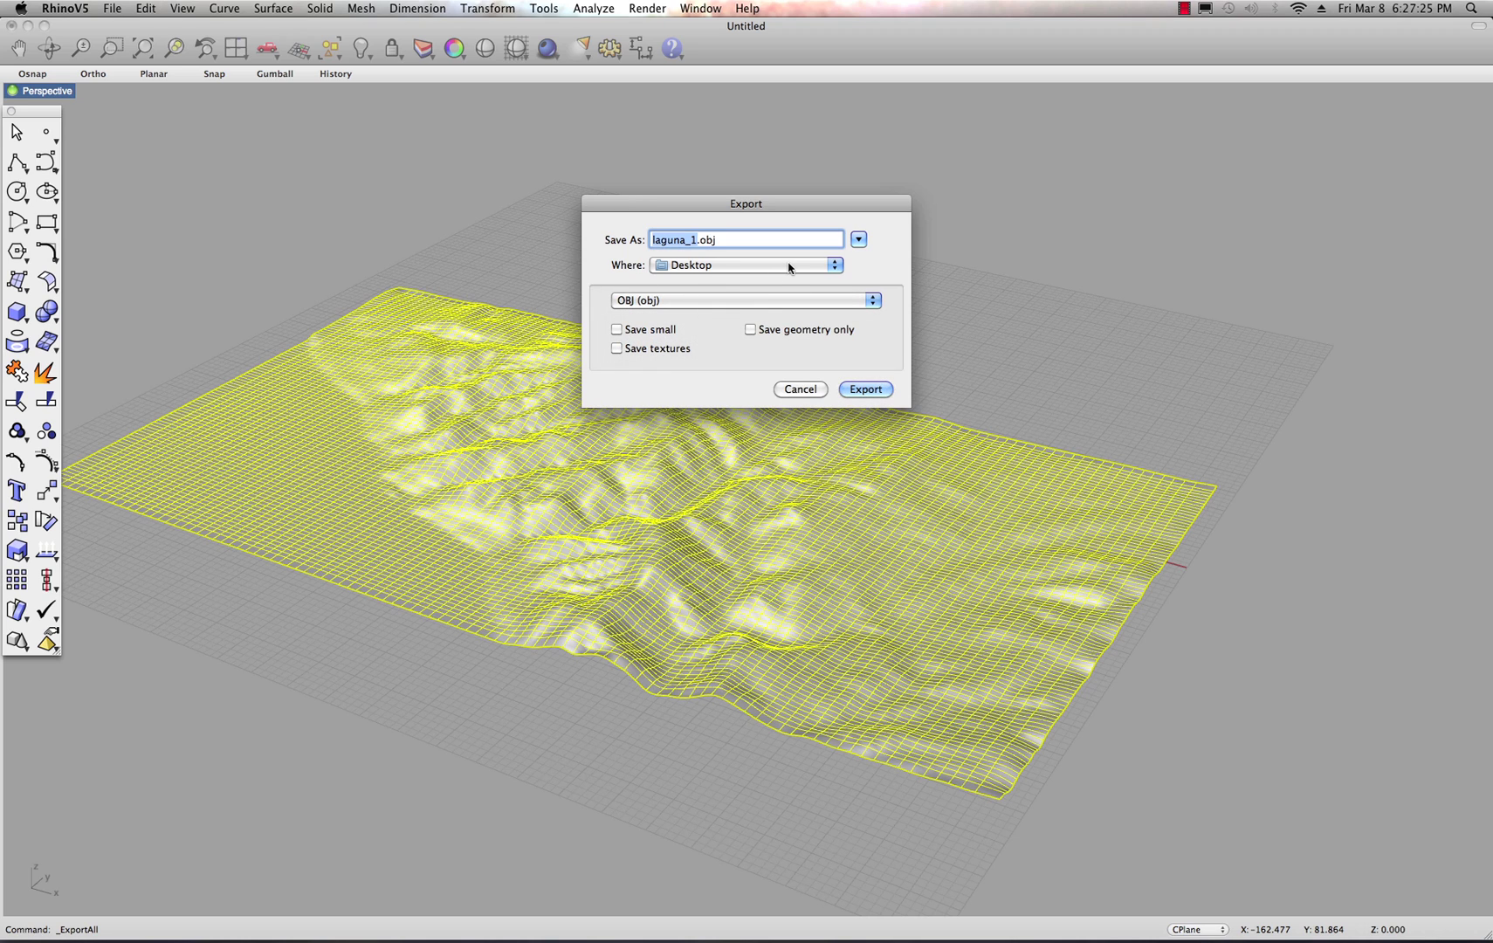
{"action": "left_click", "coordinate": [866, 389]}
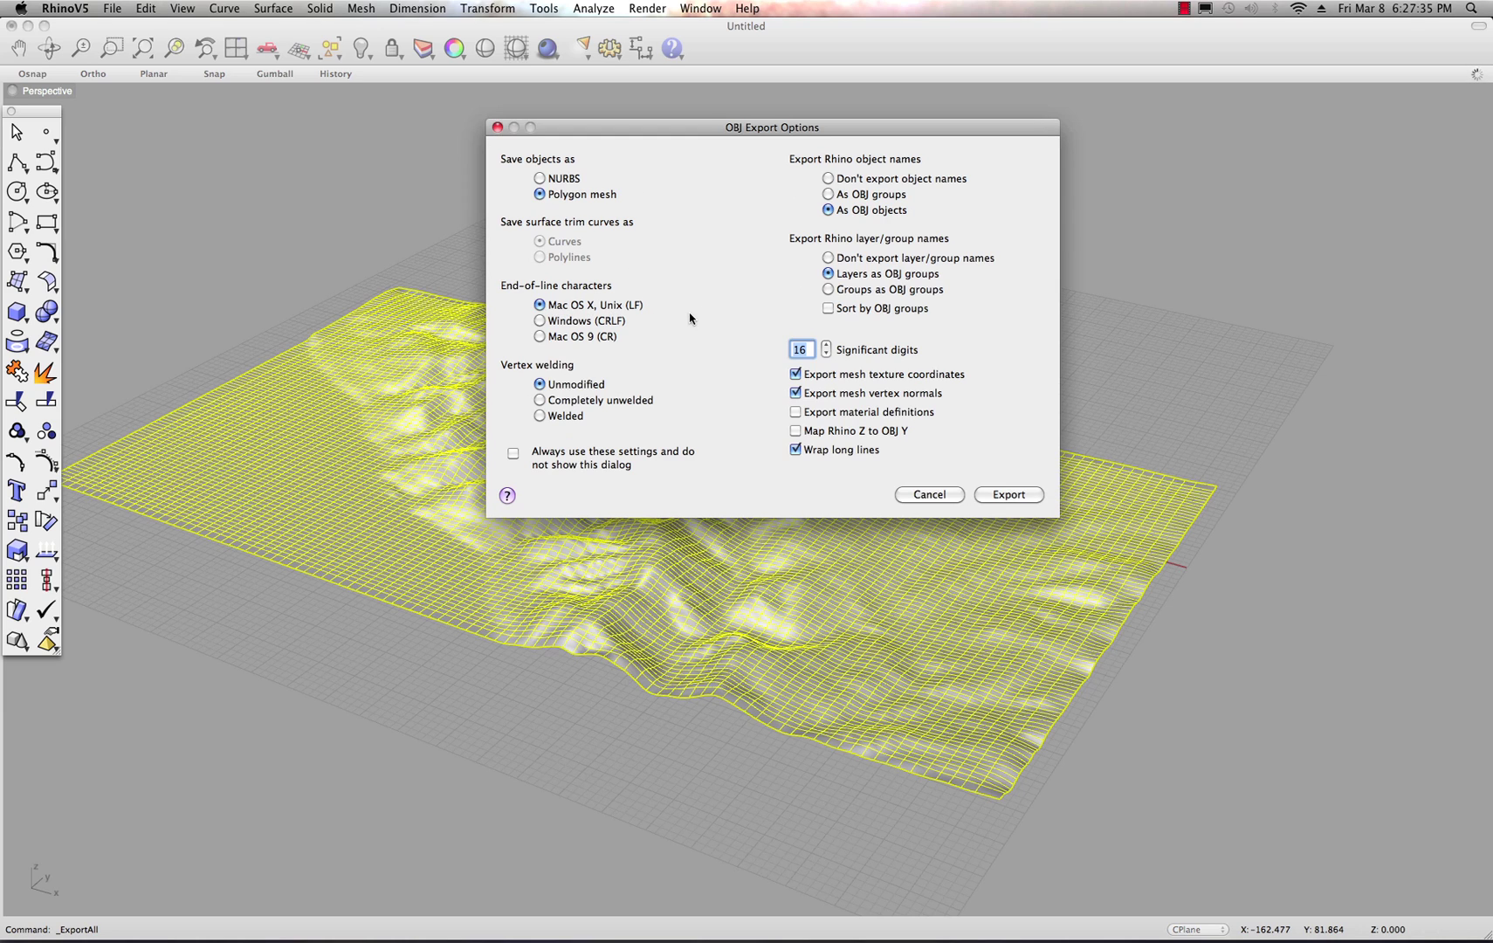
- Keep the OBJ options at polygon mesh, set the mesh density to the most polygons, and finish the export
{"action": "left_click", "coordinate": [1008, 495]}
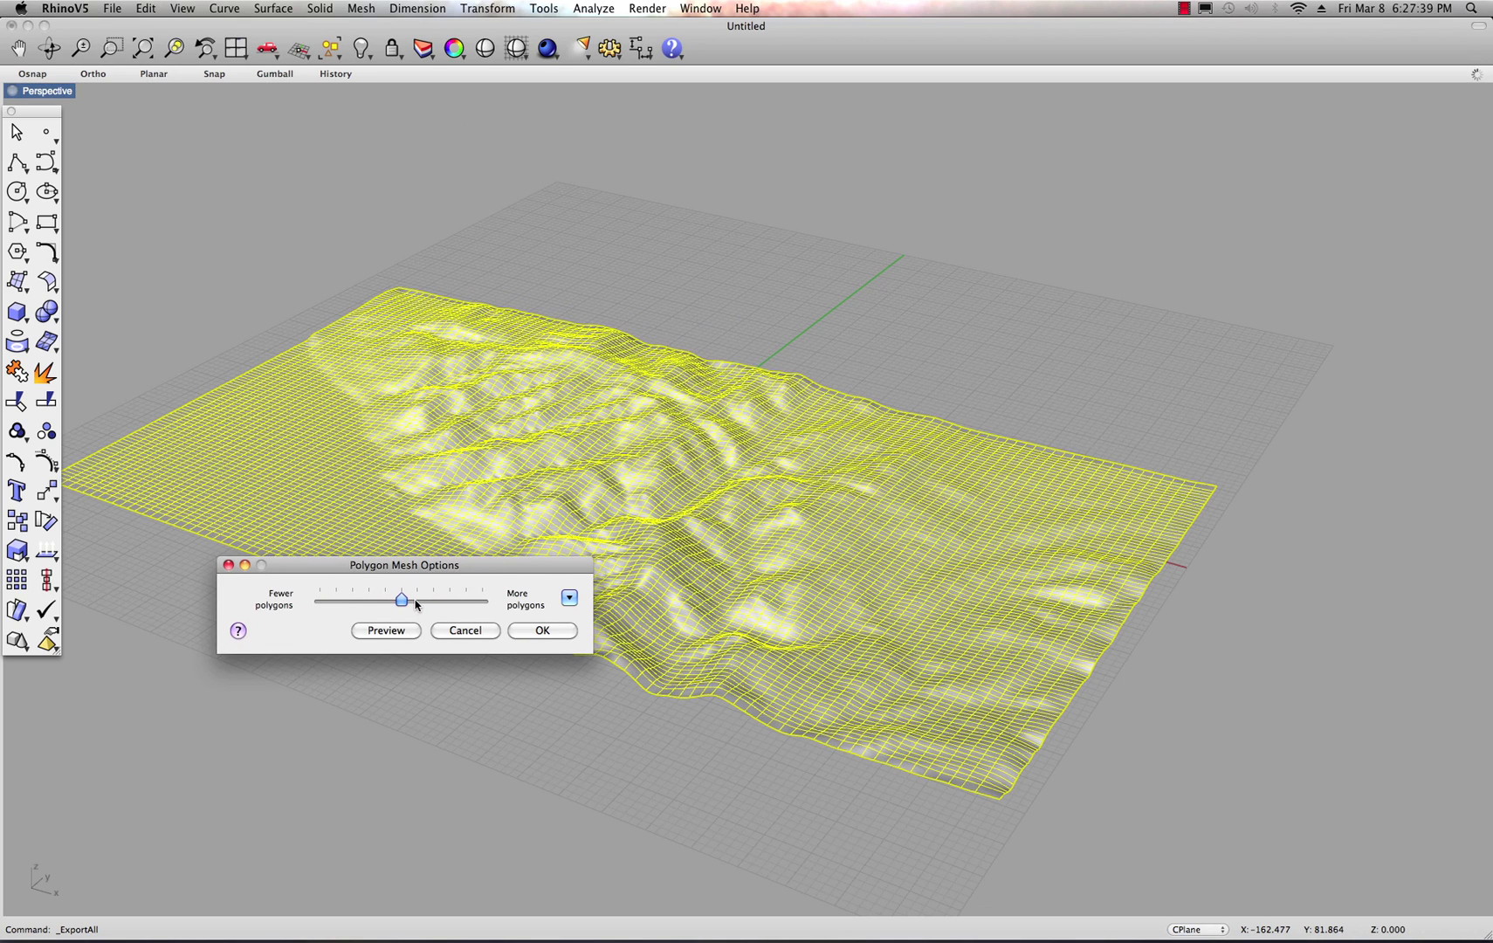
{"action": "left_click_drag", "start_coordinate": [401, 601], "coordinate": [496, 609]}
{"action": "left_click", "coordinate": [539, 630]}
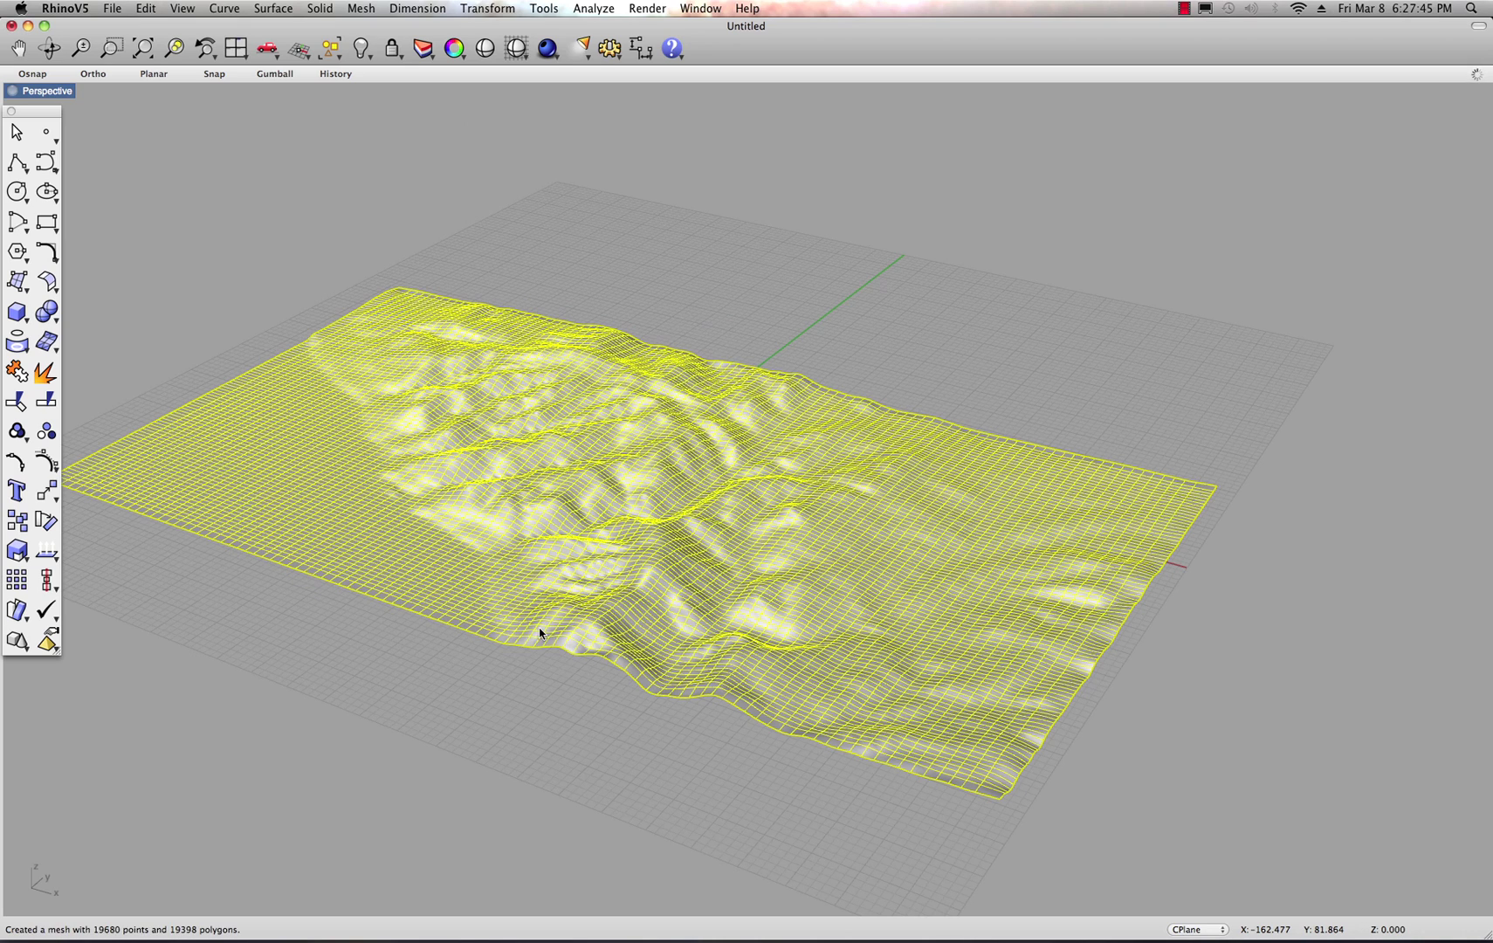
- Hide Rhino, minimize Maya, and move laguna_1.obj to the empty area near the top middle of the desktop
{"action": "left_click", "coordinate": [65, 8]}
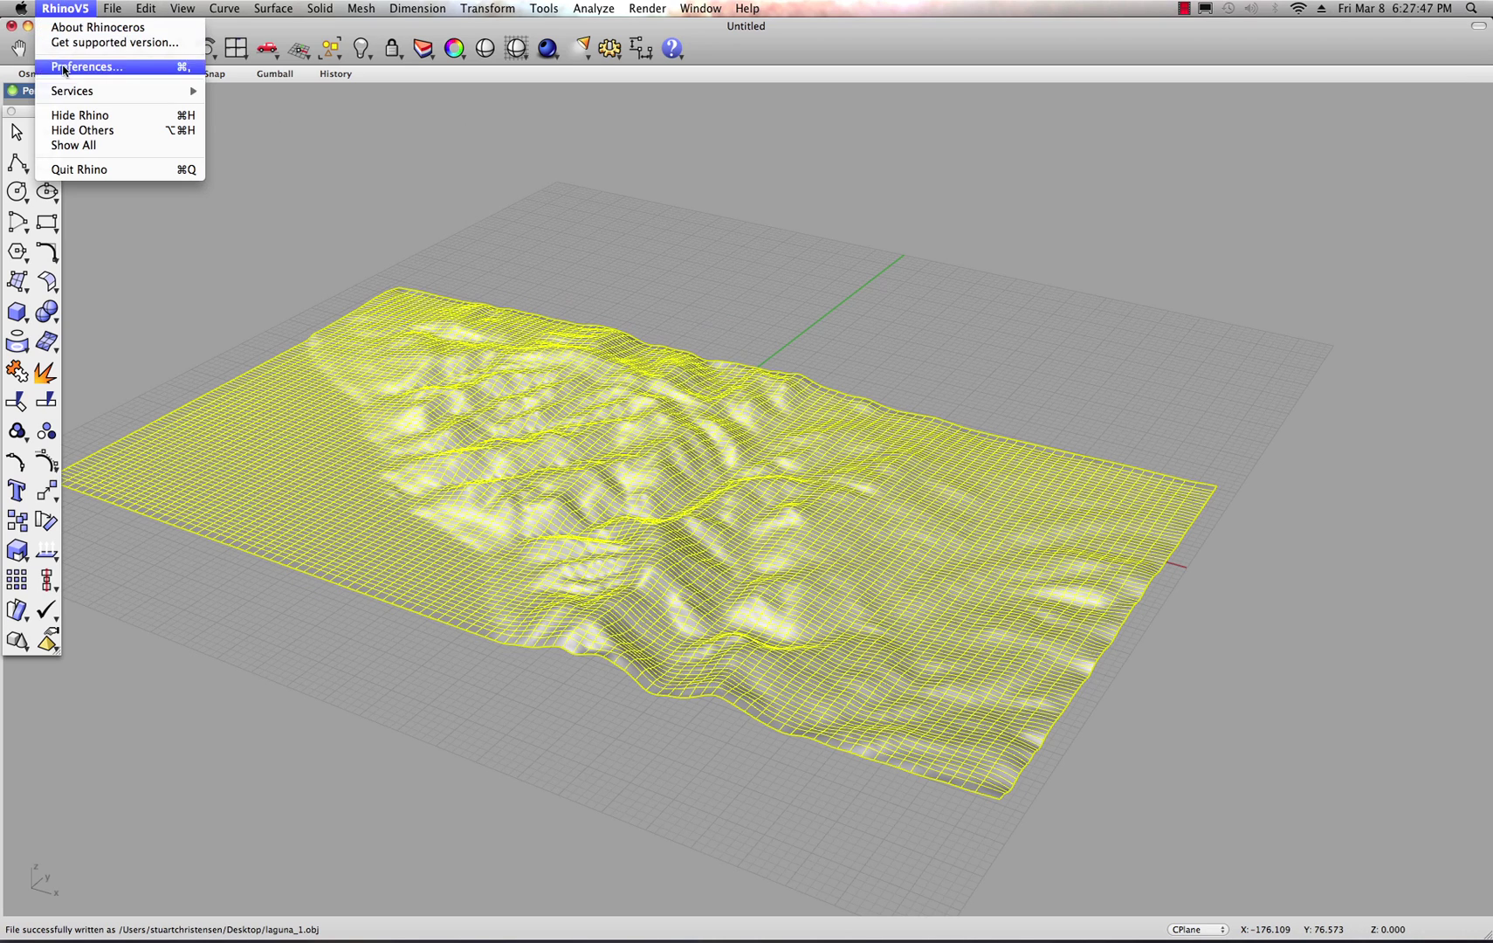
{"action": "left_click", "coordinate": [75, 118]}
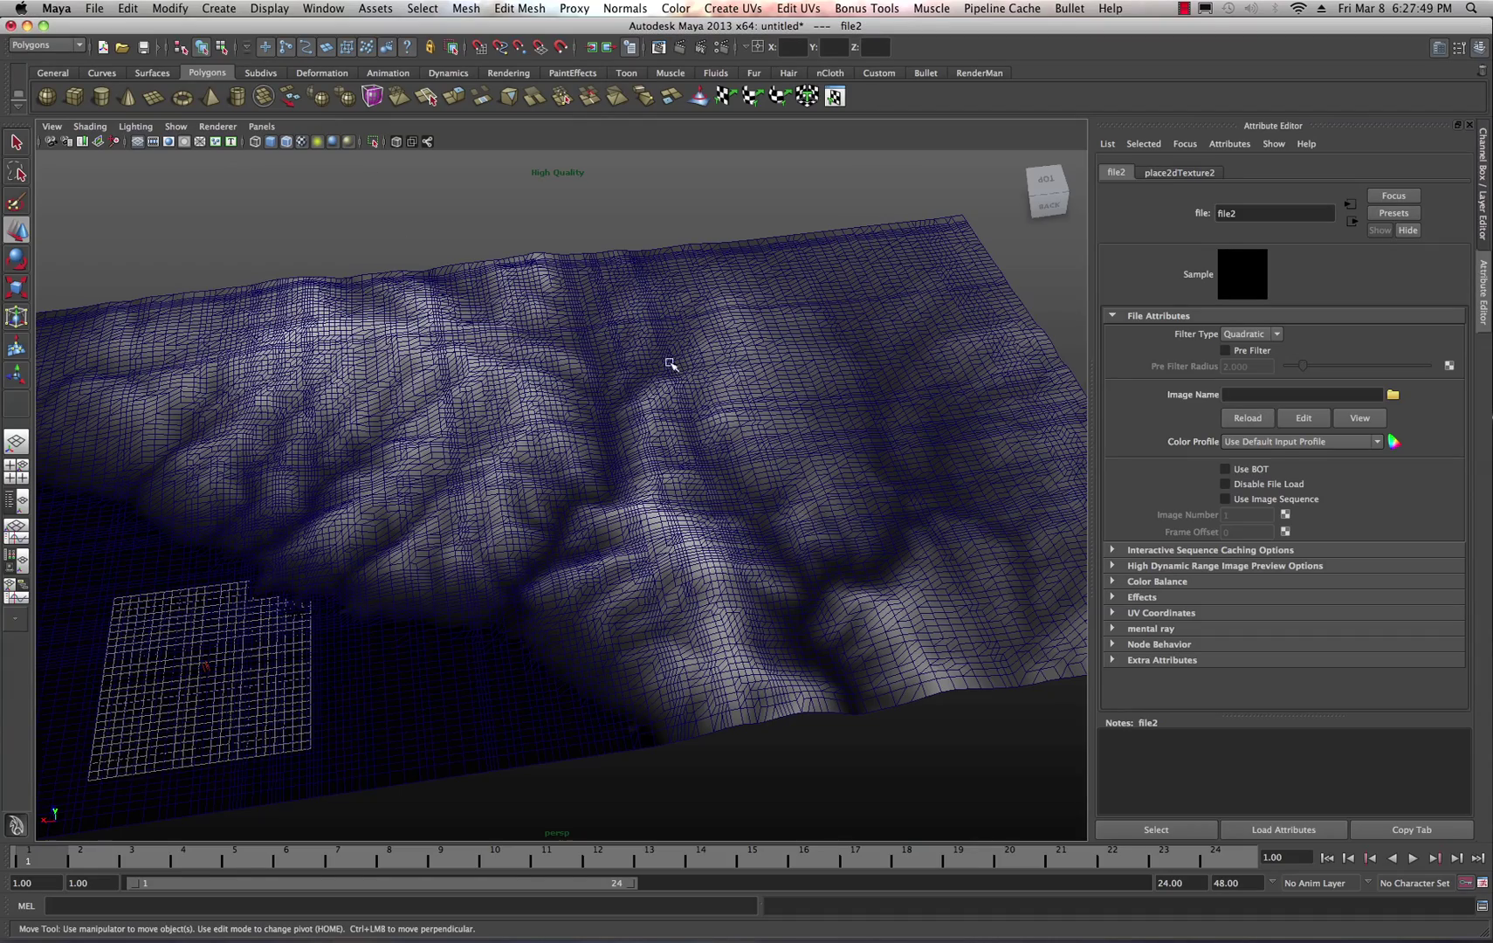
{"action": "left_click", "coordinate": [27, 25]}
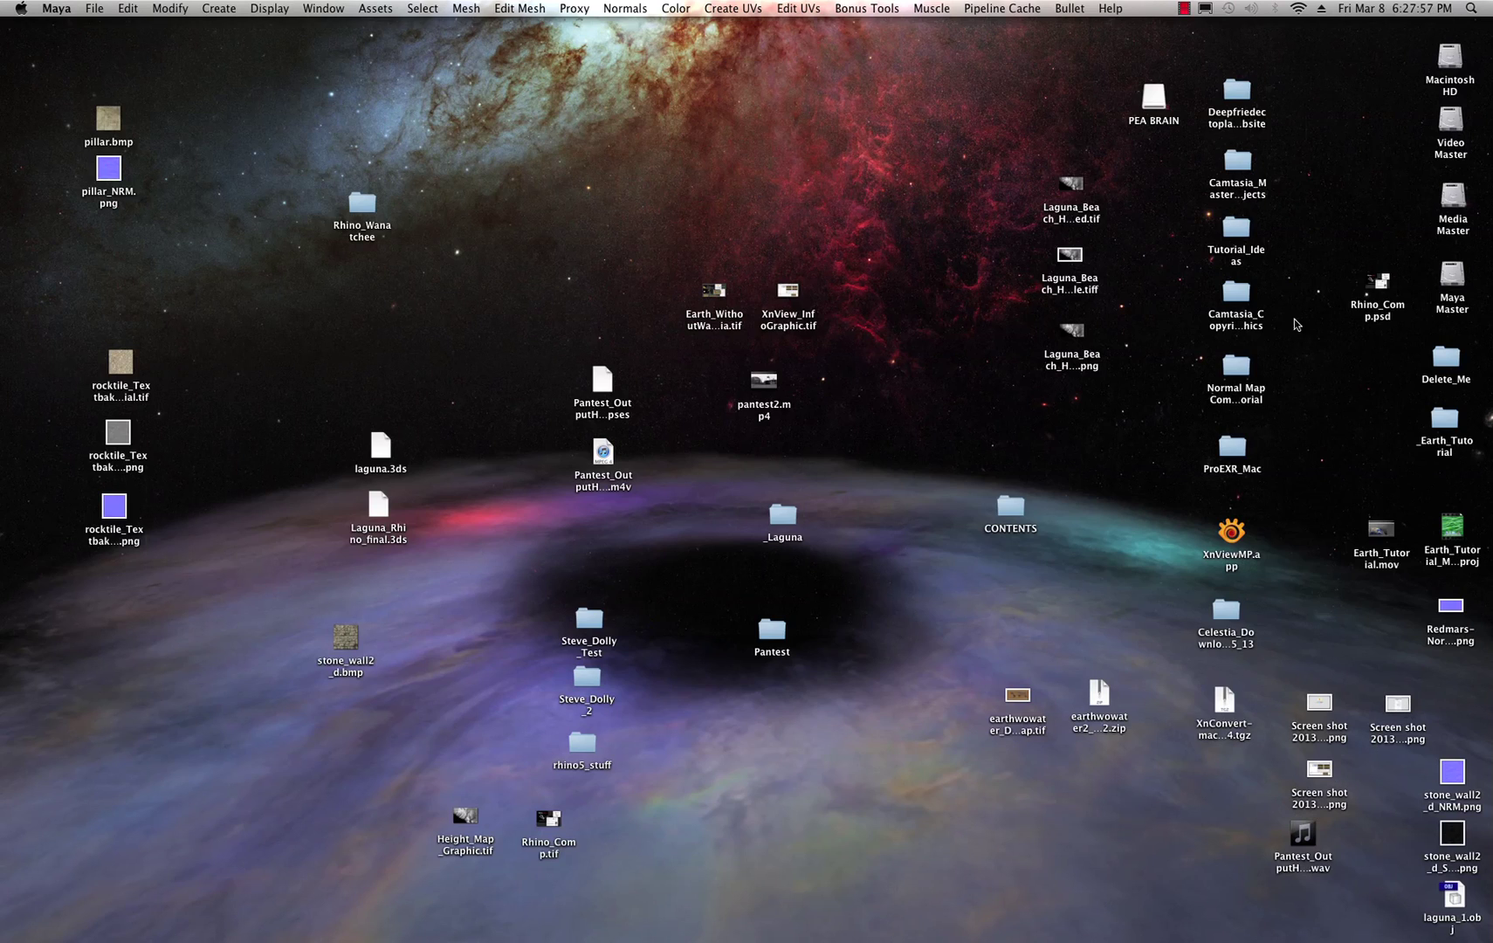
{"action": "left_click_drag", "start_coordinate": [1451, 906], "coordinate": [606, 177]}
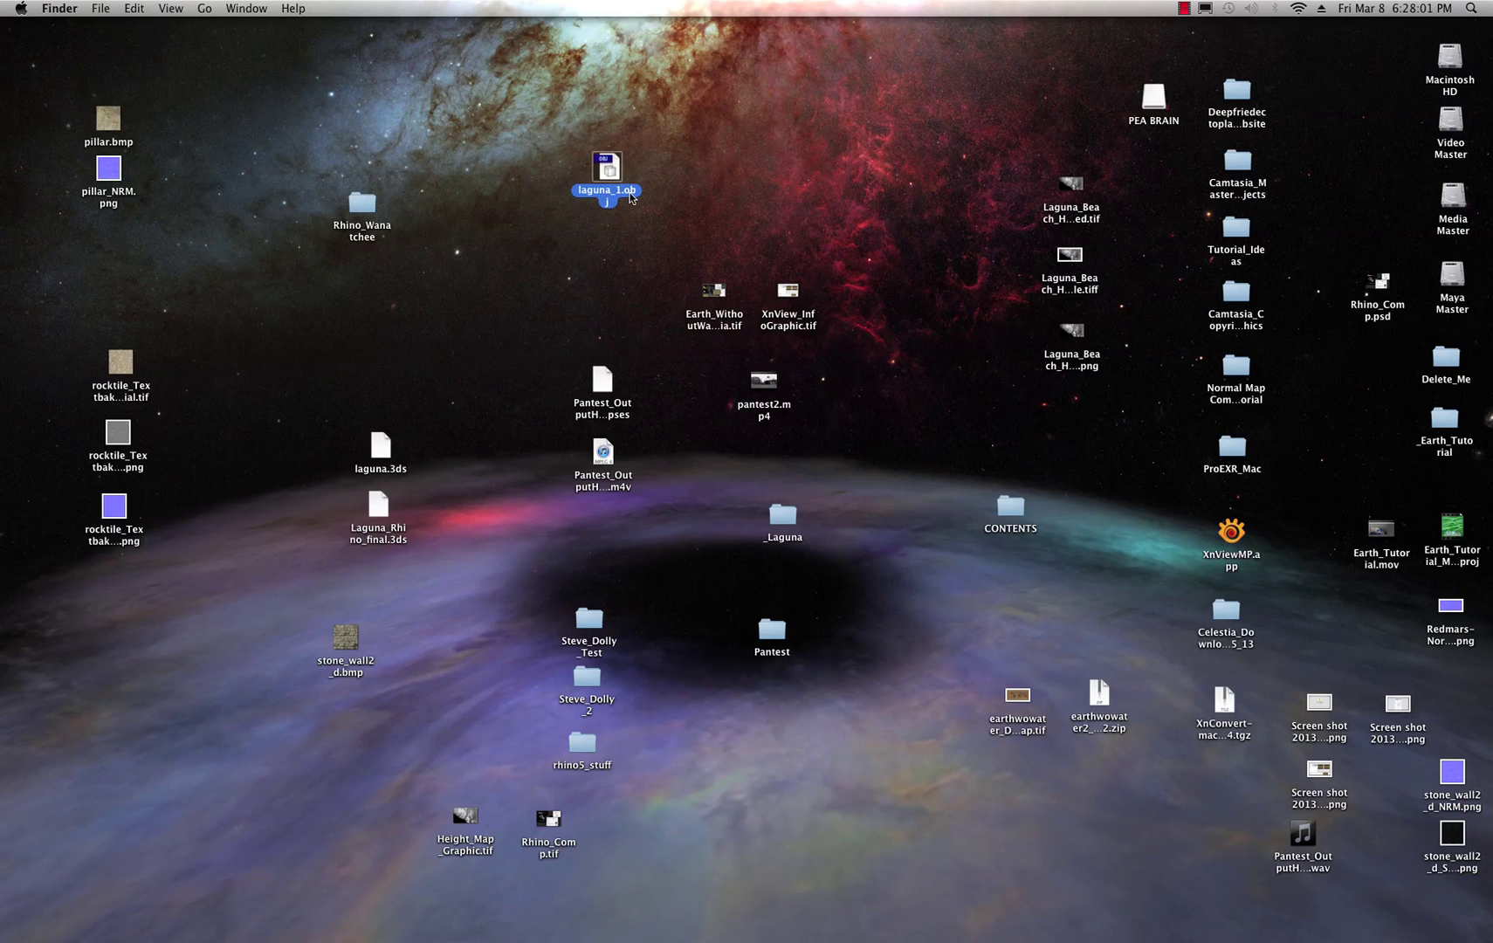
{"action": "left_click", "coordinate": [704, 193]}
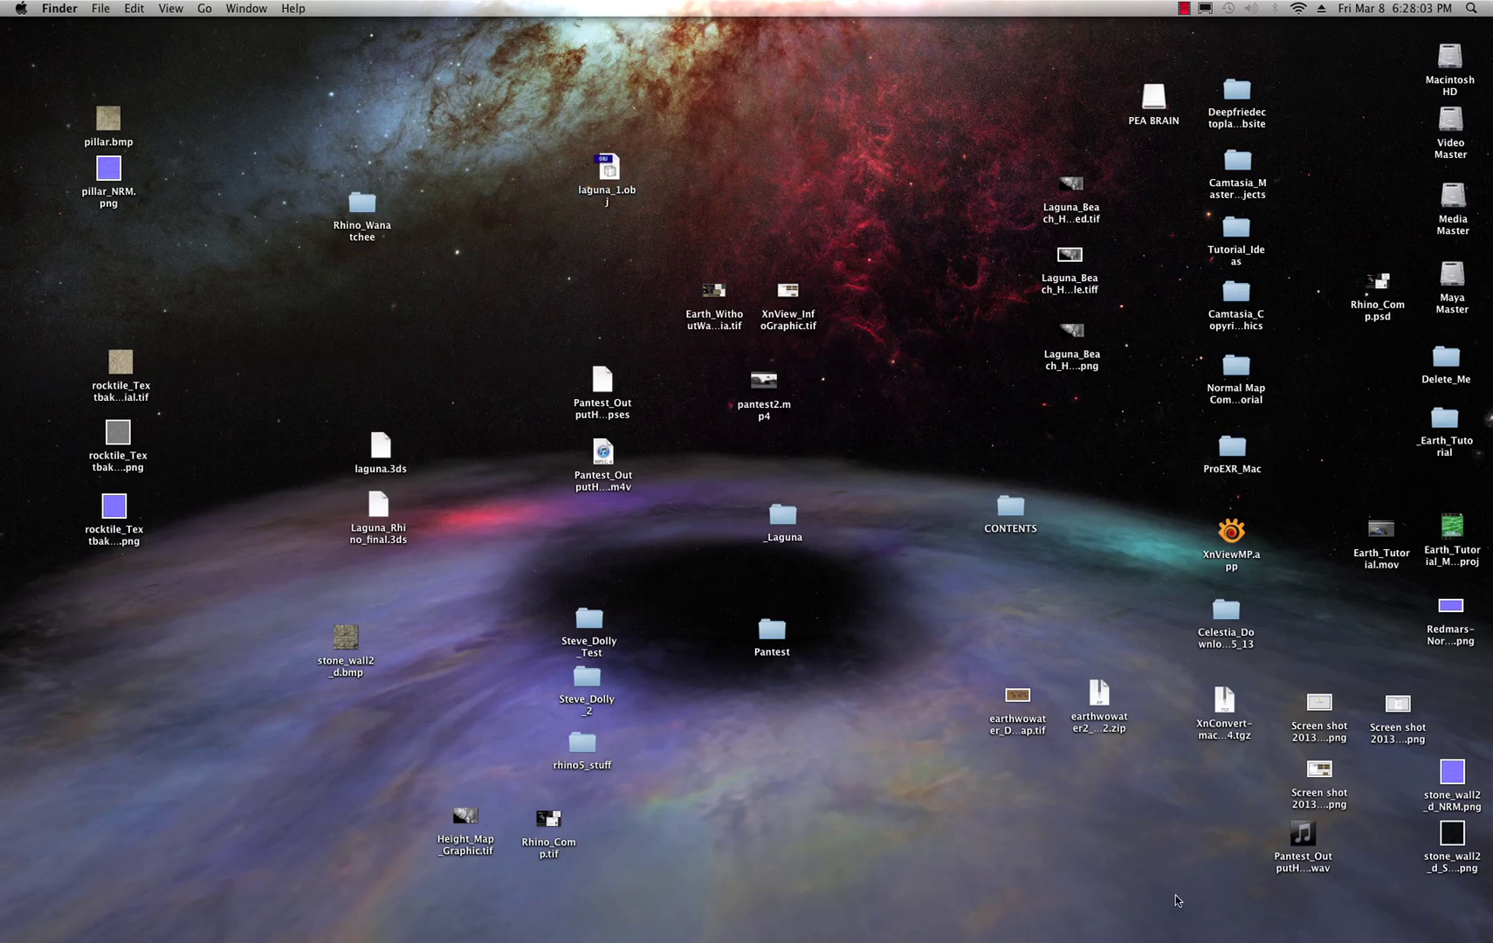
- Return to Maya and delete the existing terrain mesh from the scene
{"action": "mouse_move", "coordinate": [1241, 936]}
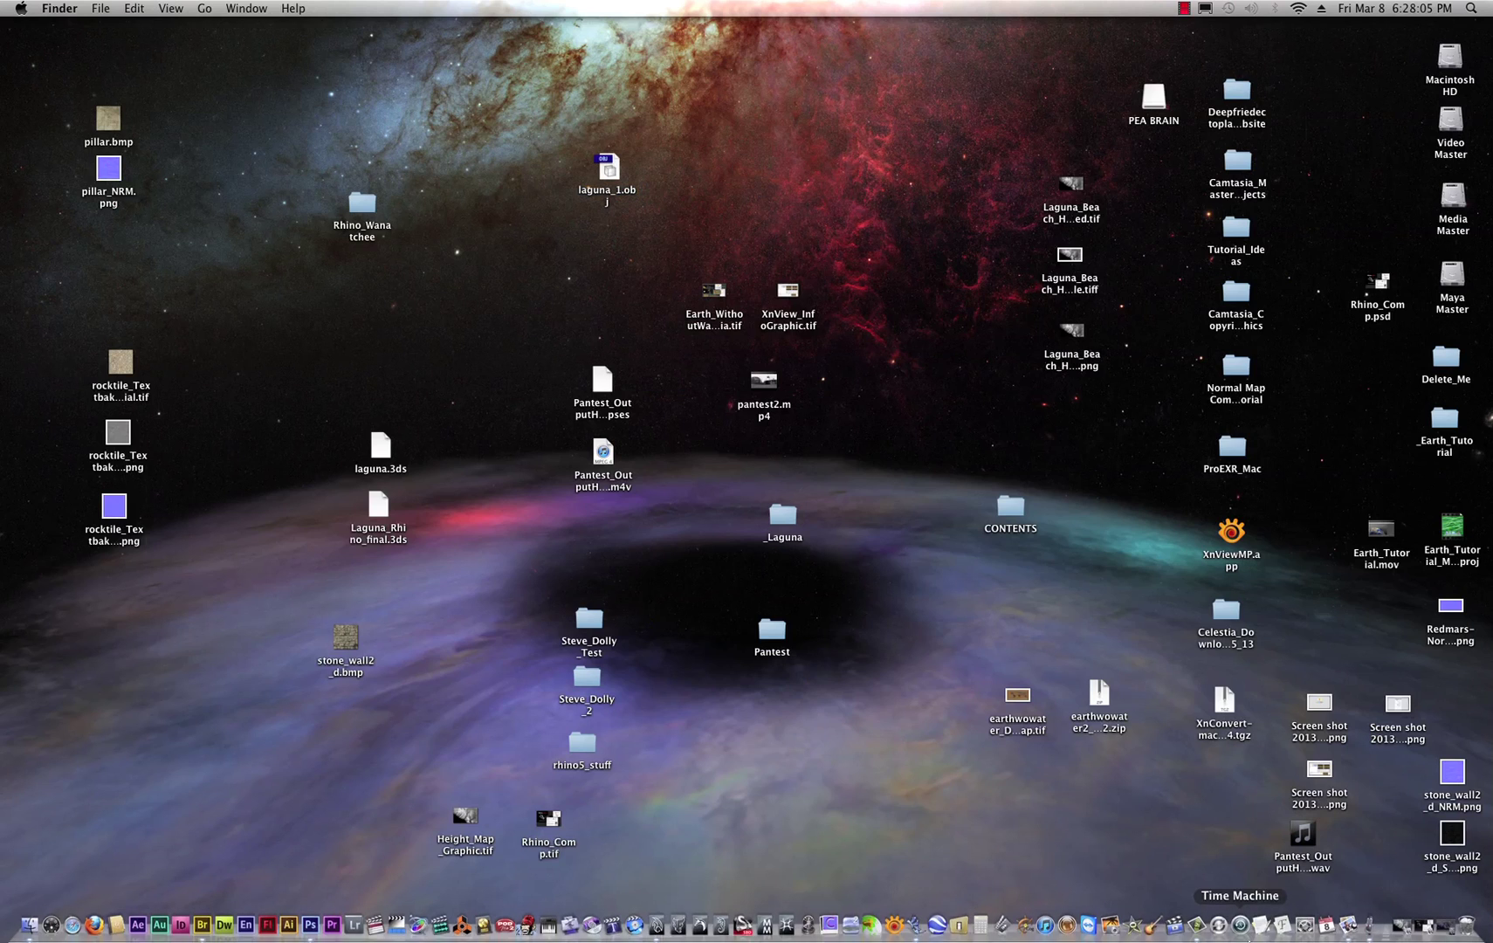
{"action": "left_click", "coordinate": [676, 919]}
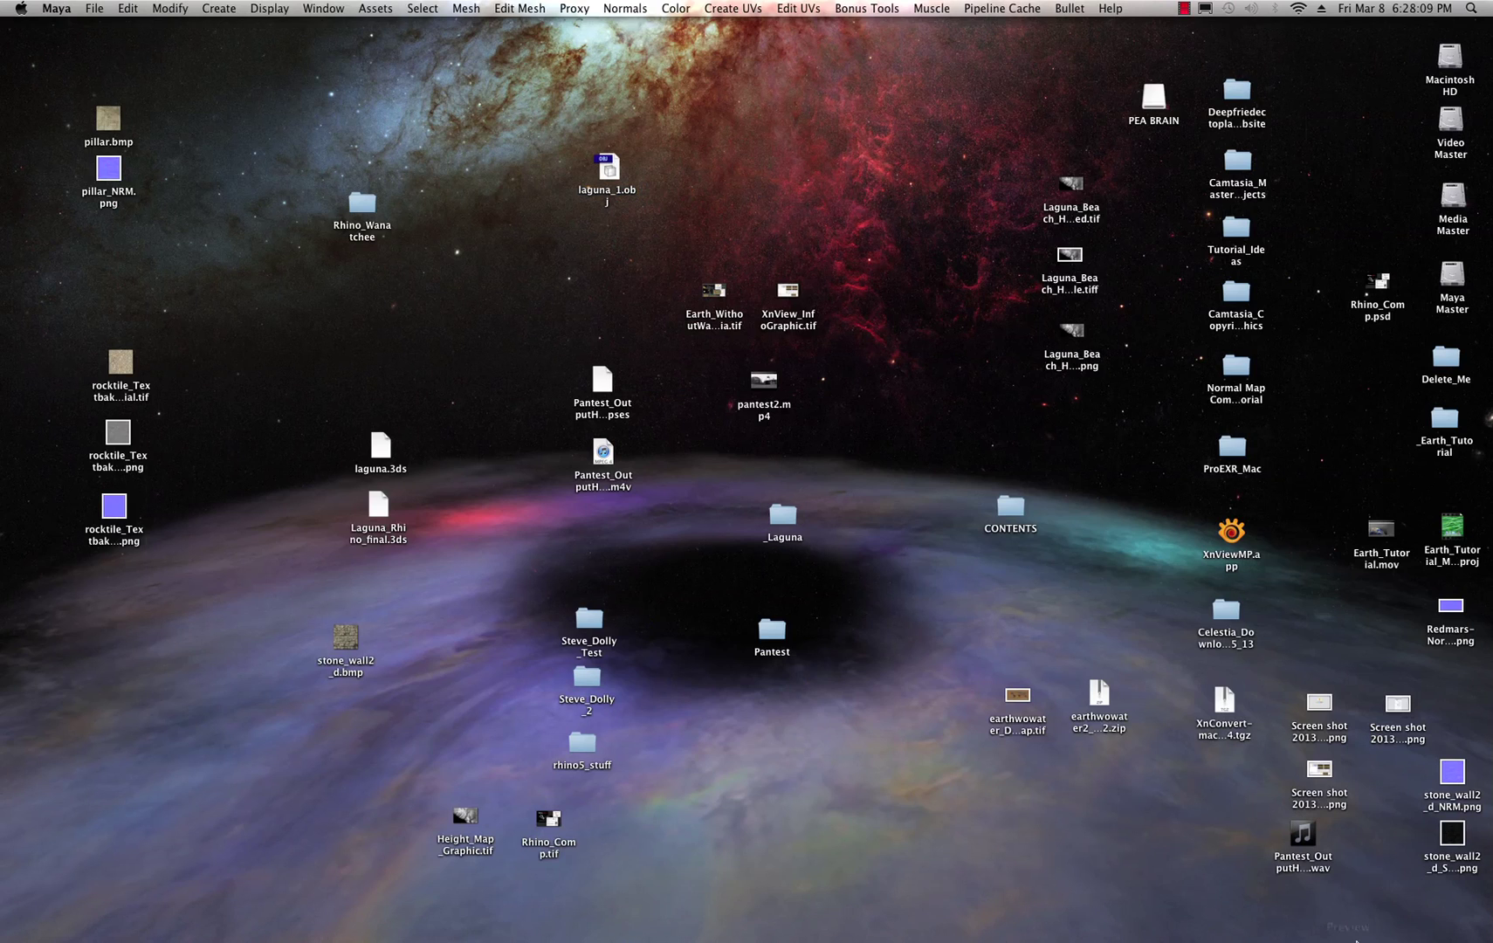
{"action": "left_click", "coordinate": [1443, 928]}
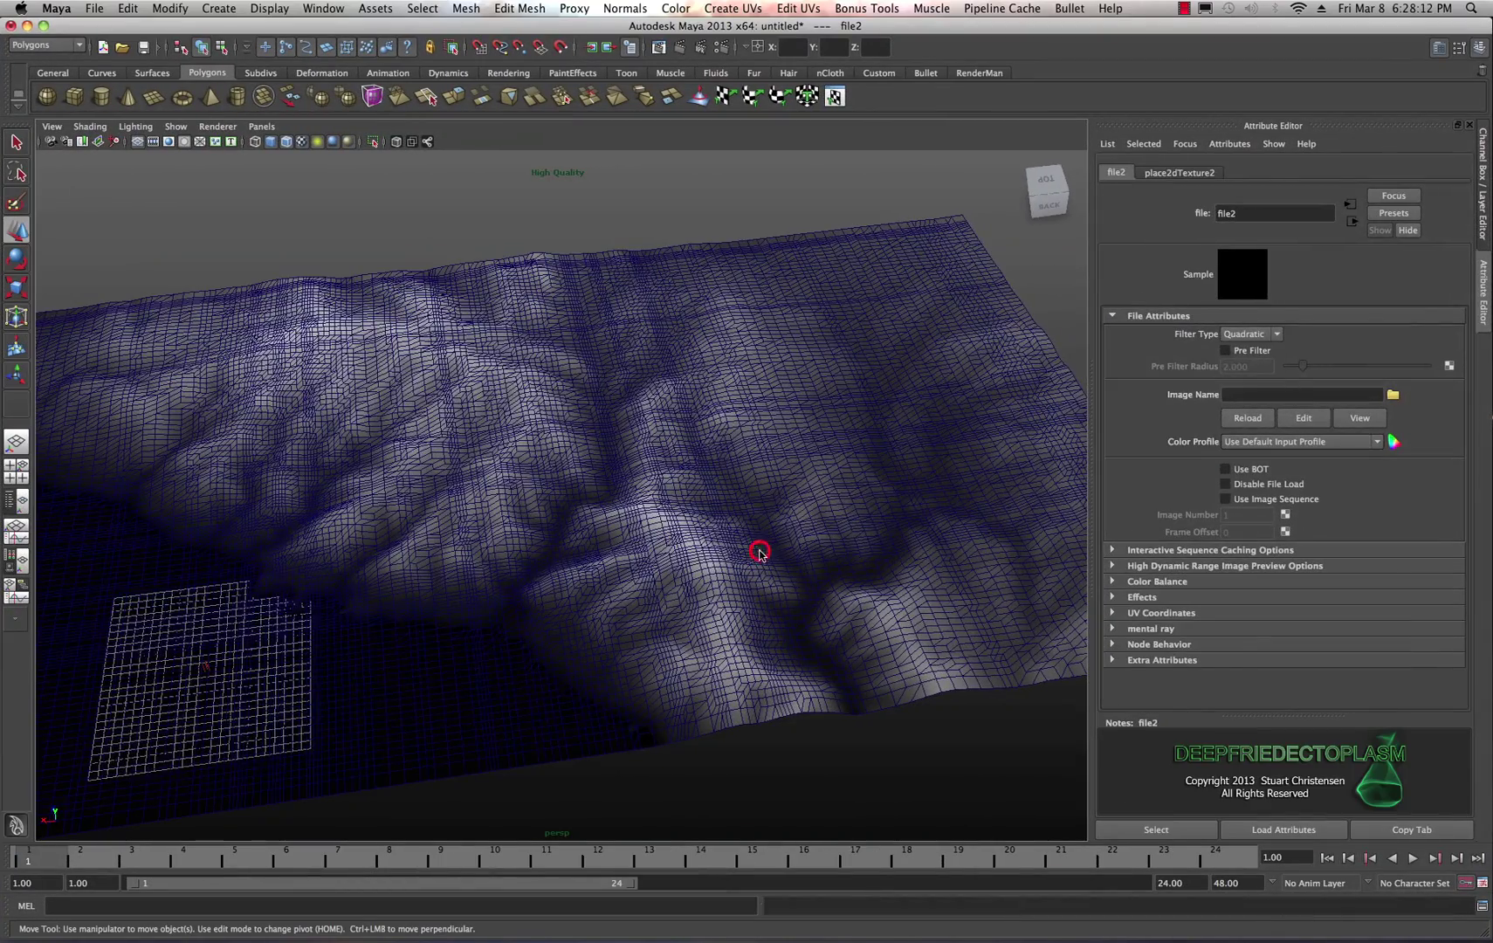
{"action": "left_click", "coordinate": [759, 552]}
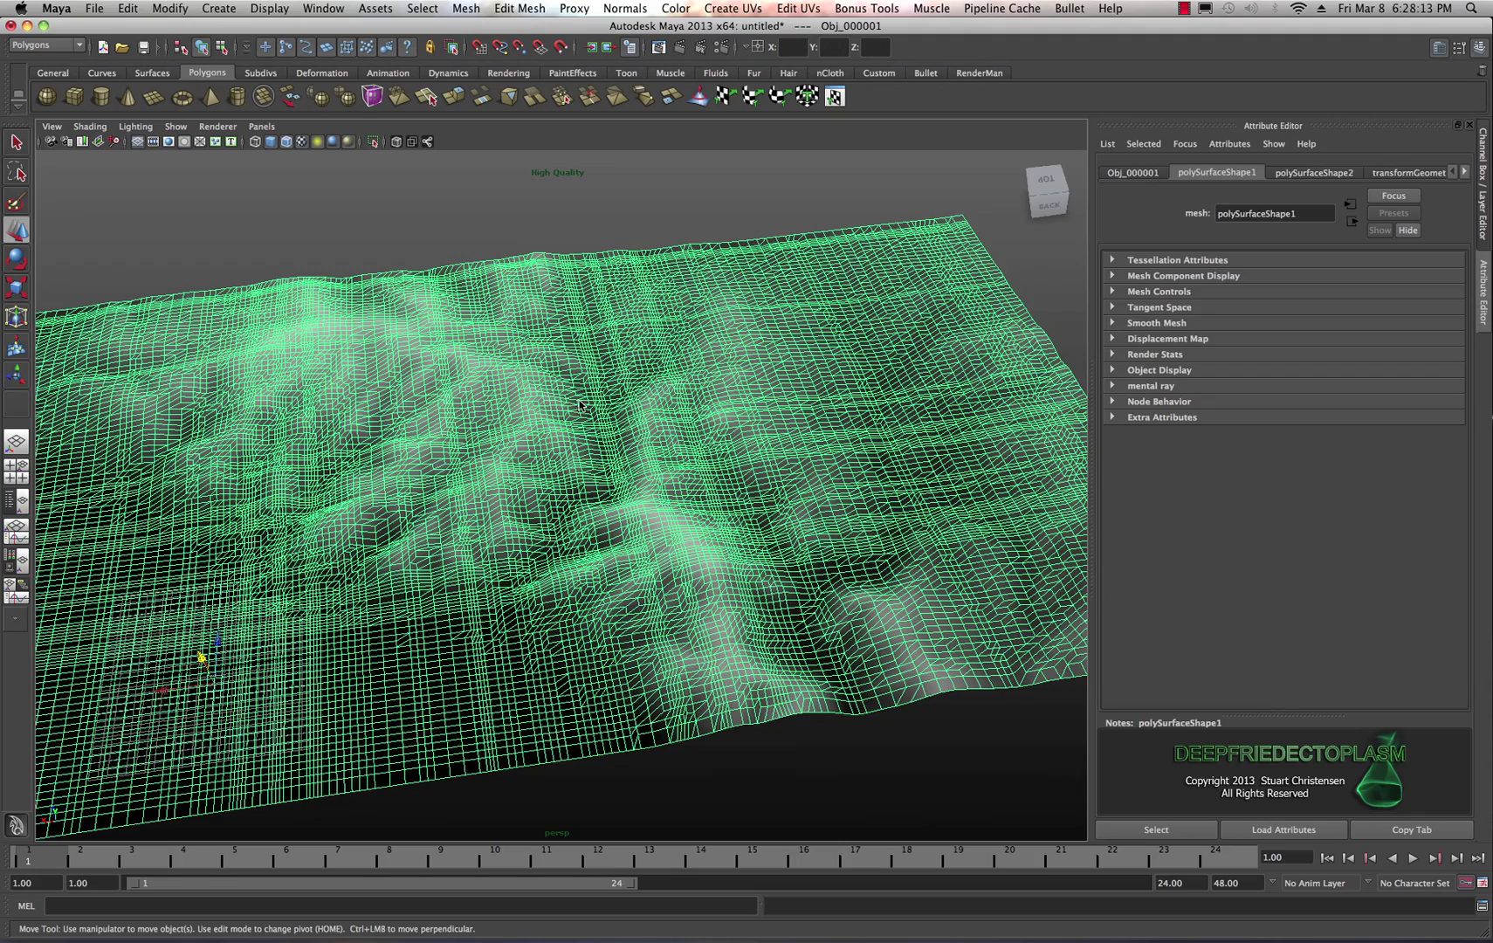
{"action": "key", "text": "Delete"}
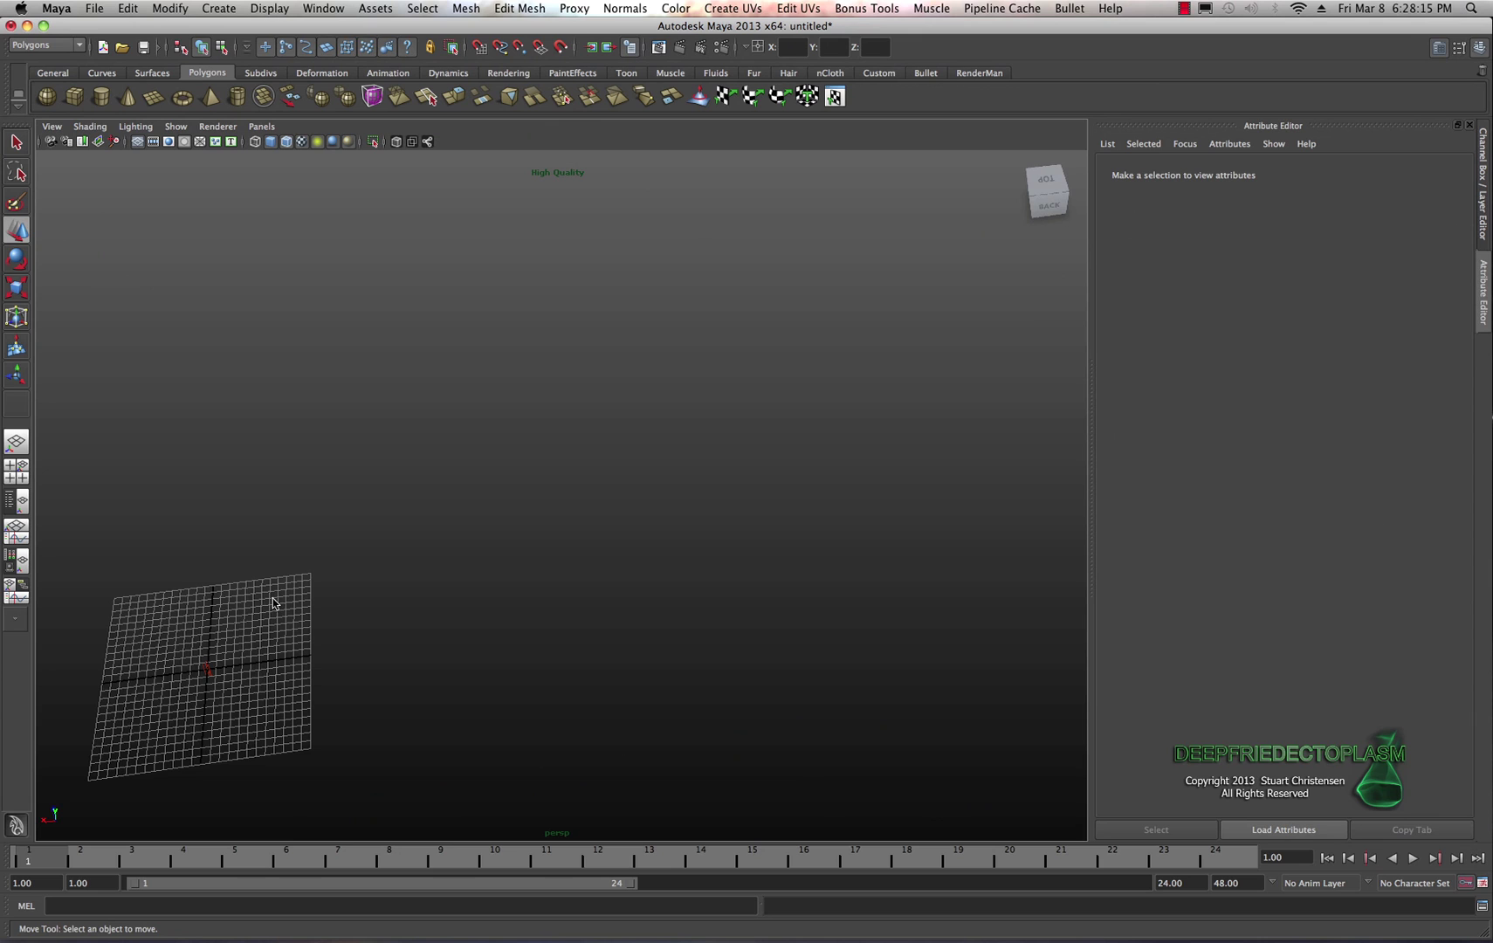
{"action": "middle_click_drag", "start_coordinate": [326, 600], "coordinate": [717, 420], "text": "alt"}
{"action": "scroll", "coordinate": [698, 428], "scroll_direction": "up", "scroll_amount": 3}
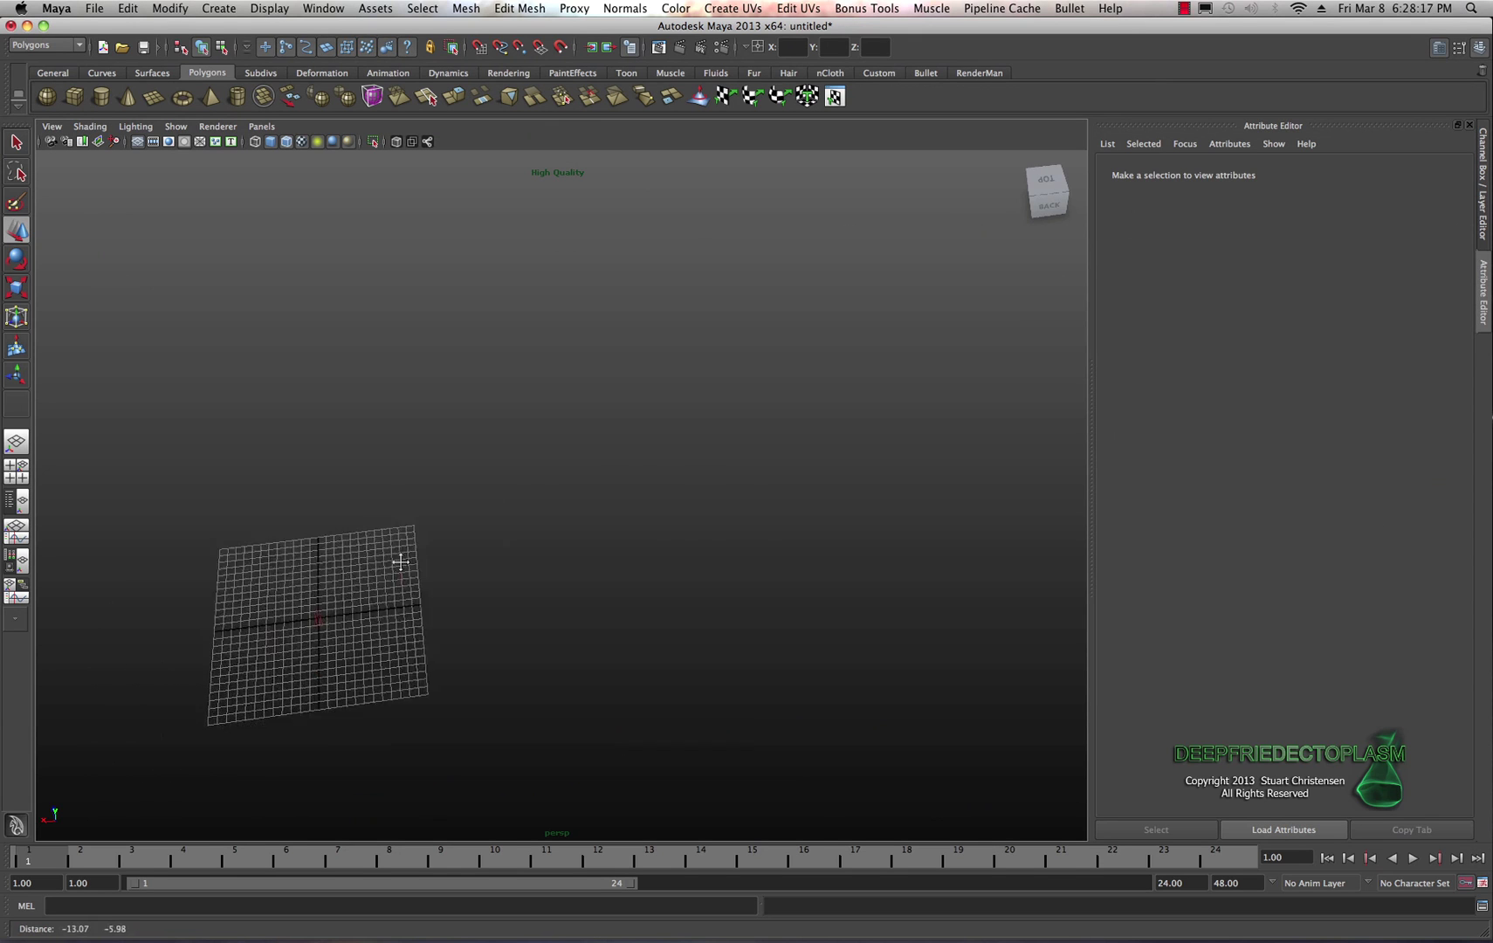
{"action": "scroll", "coordinate": [683, 437], "scroll_direction": "up", "scroll_amount": 2}
{"action": "mouse_move", "coordinate": [667, 444]}
{"action": "left_mouse_down", "text": "alt"}
{"action": "mouse_move", "coordinate": [616, 477]}
{"action": "mouse_move", "coordinate": [664, 450]}
{"action": "left_mouse_up", "text": "alt"}
{"action": "middle_click_drag", "start_coordinate": [664, 450], "coordinate": [516, 644], "text": "alt"}
{"action": "scroll", "coordinate": [553, 572], "scroll_direction": "up", "scroll_amount": 4}
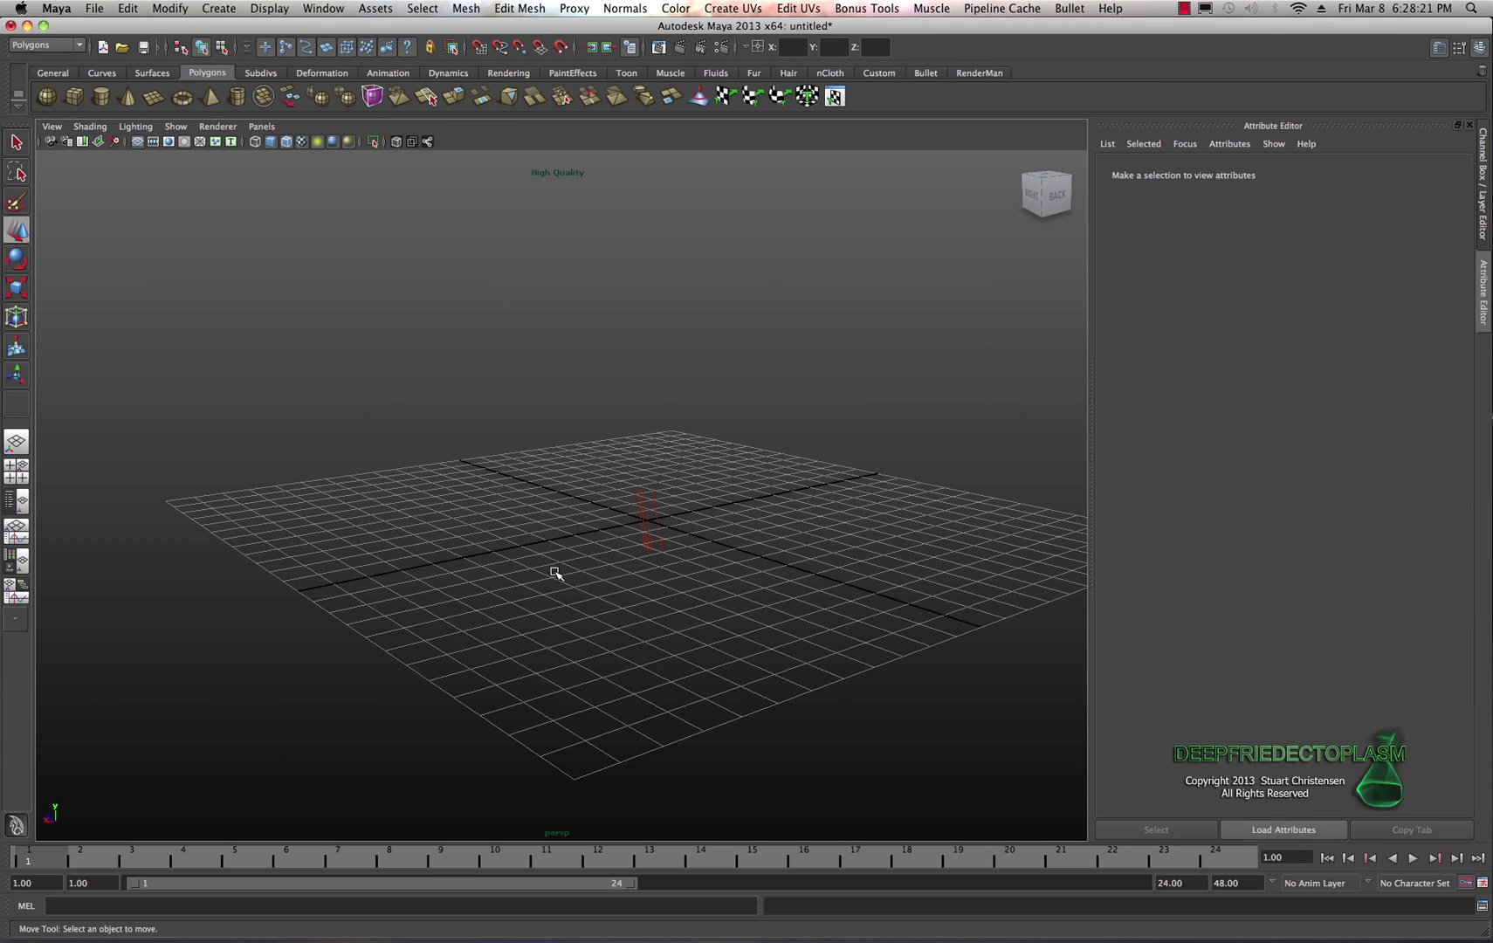
- Try out a polygon plane covering the grid in the perspective view, and delete it
{"action": "left_click", "coordinate": [216, 8]}
{"action": "mouse_move", "coordinate": [221, 53]}
{"action": "left_click", "coordinate": [437, 114]}
{"action": "left_click_drag", "start_coordinate": [556, 767], "coordinate": [678, 420]}
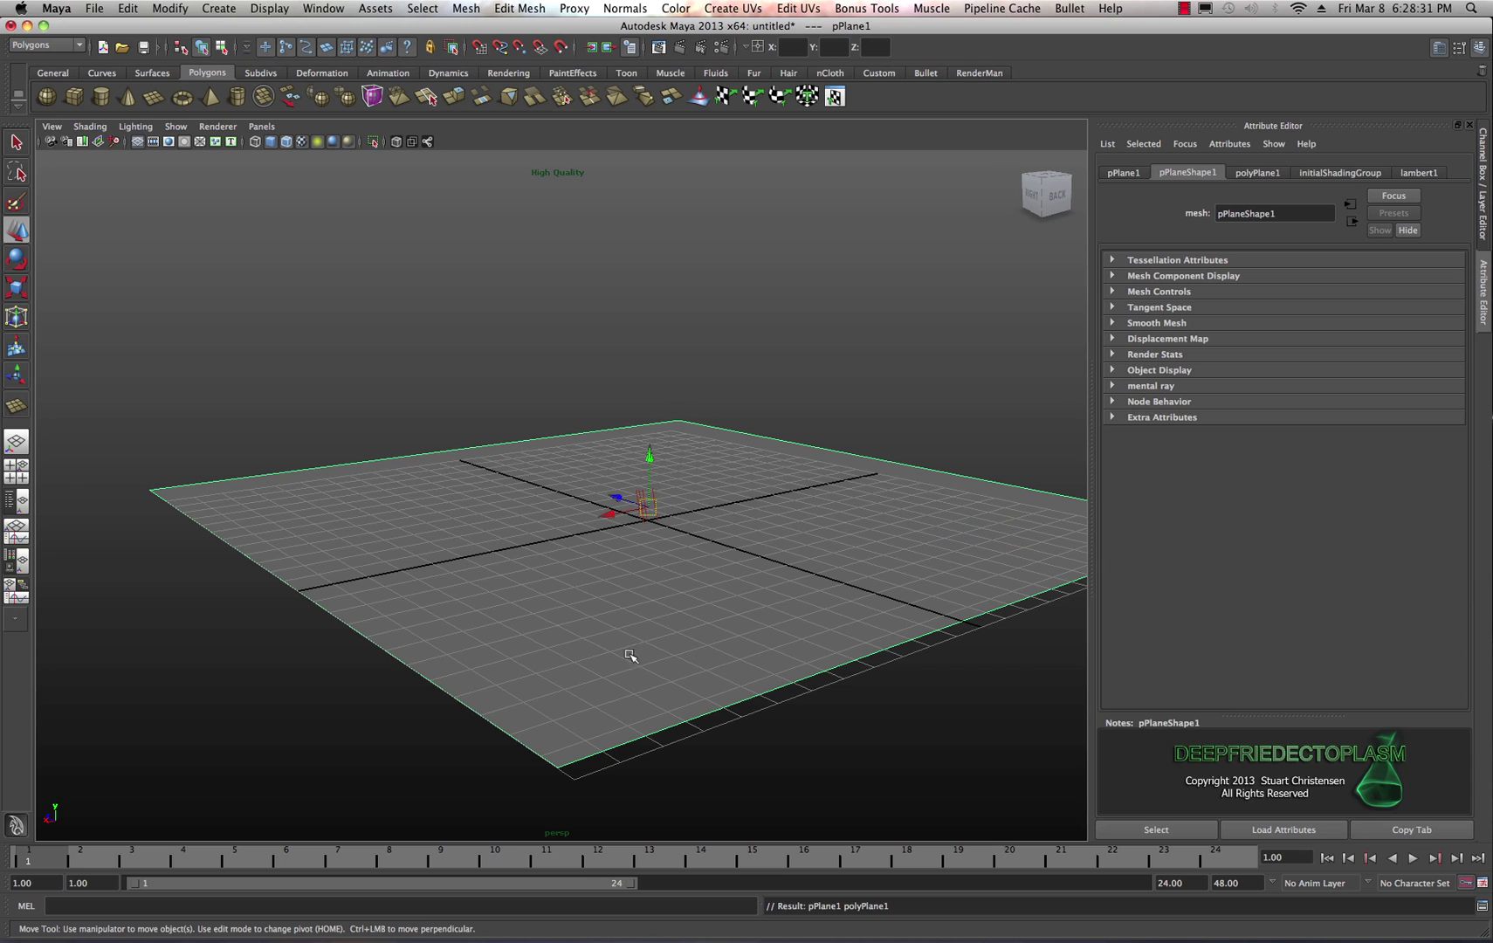
{"action": "key", "text": "Delete"}
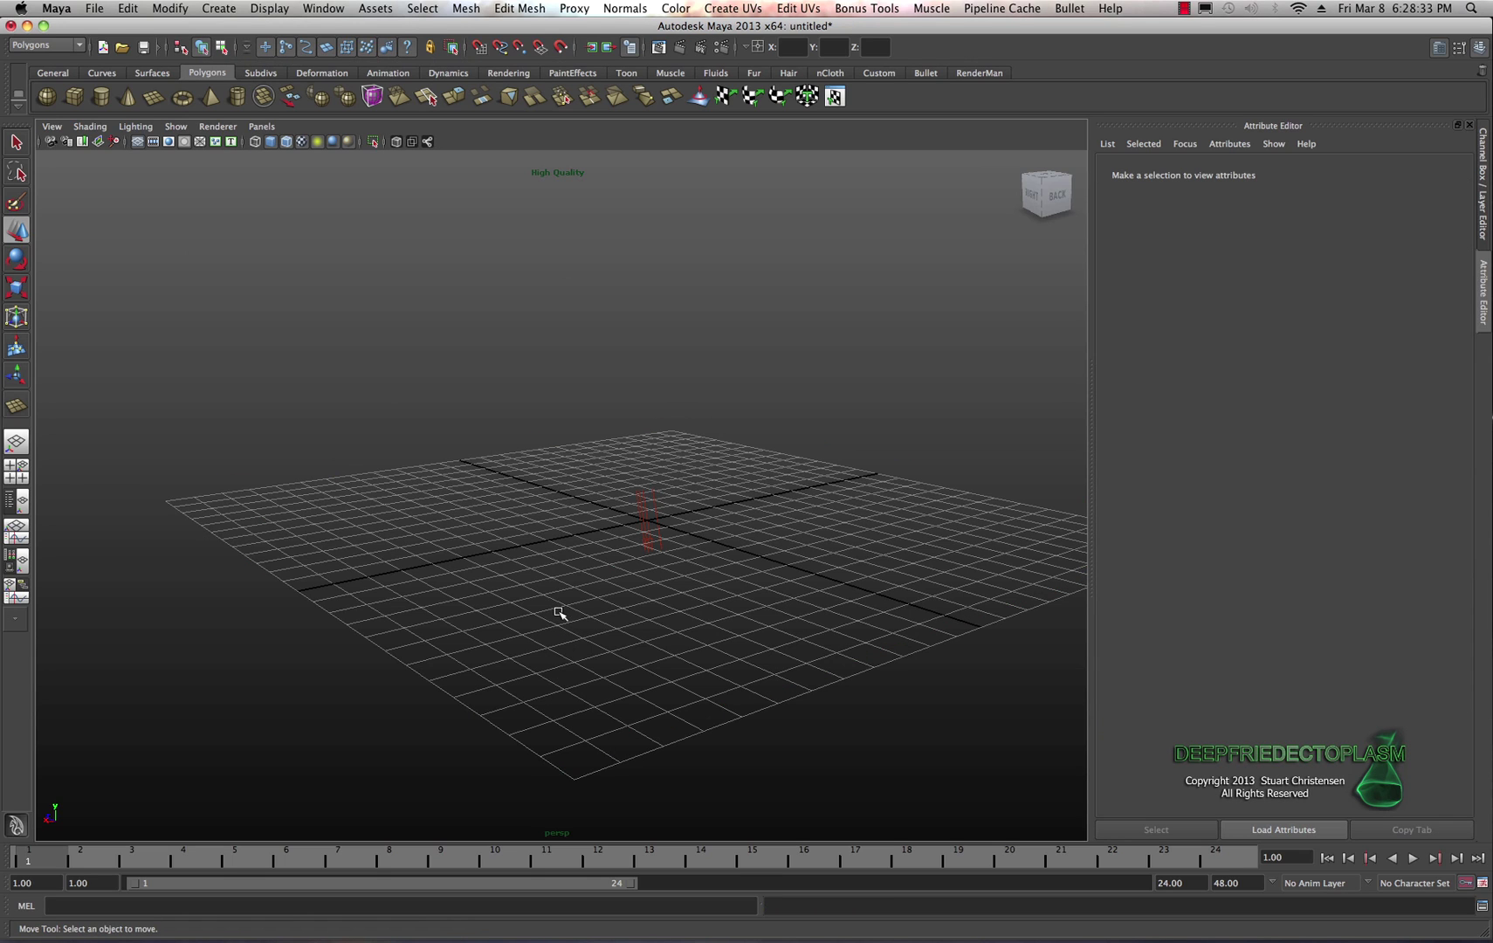
- Start a file import, locate the Laguna files on the Desktop, and set the file type to OBJ
{"action": "scroll", "coordinate": [559, 613], "scroll_direction": "up", "scroll_amount": 2}
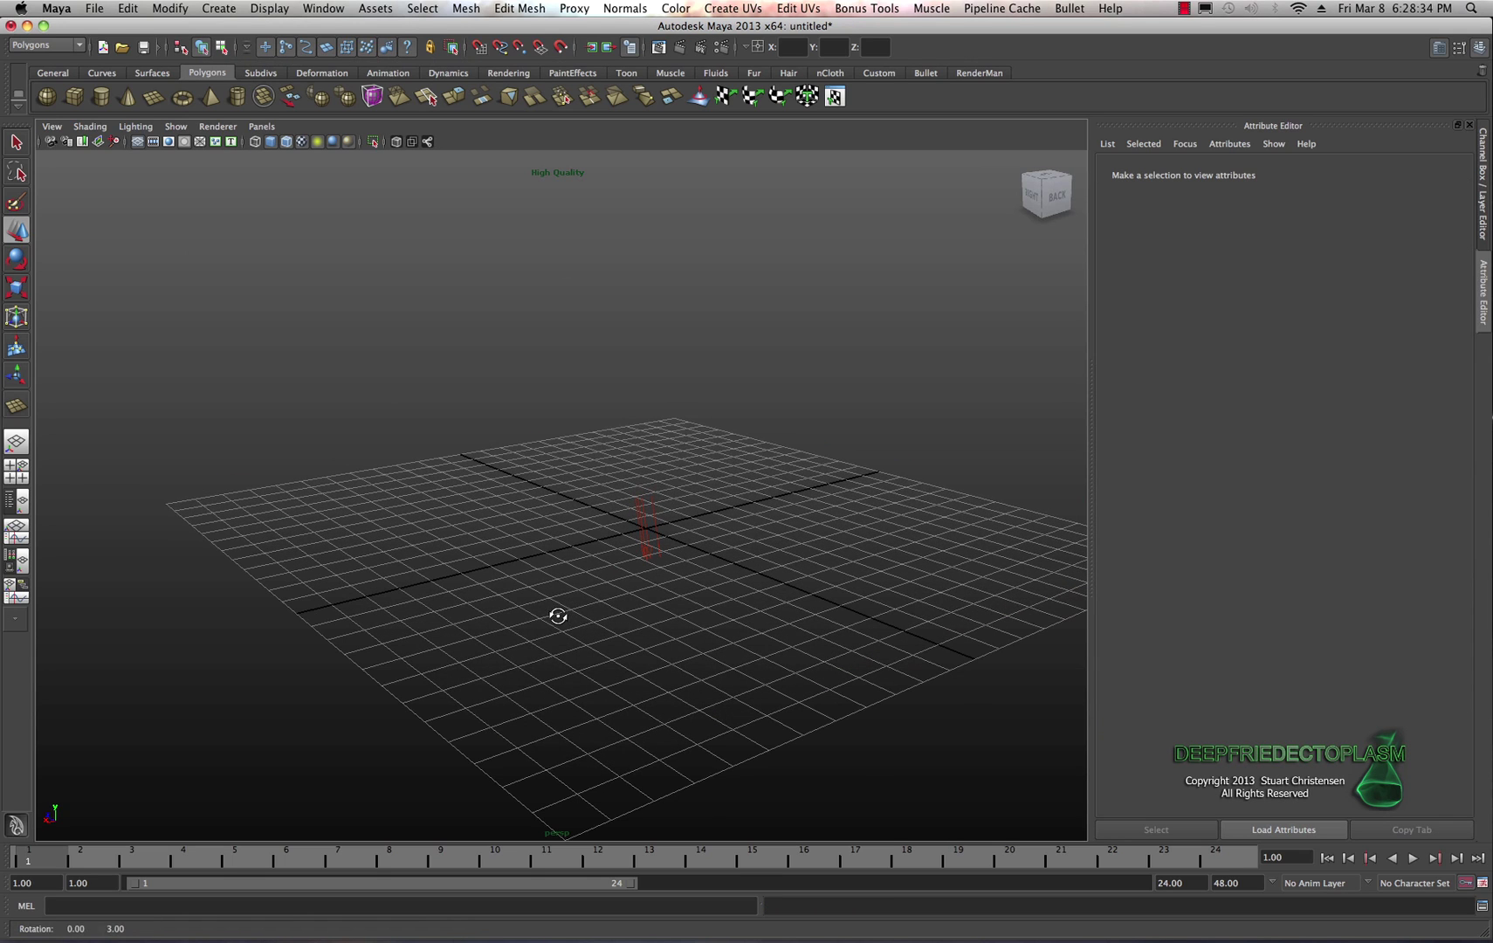
{"action": "left_click", "coordinate": [95, 8]}
{"action": "left_click", "coordinate": [124, 163]}
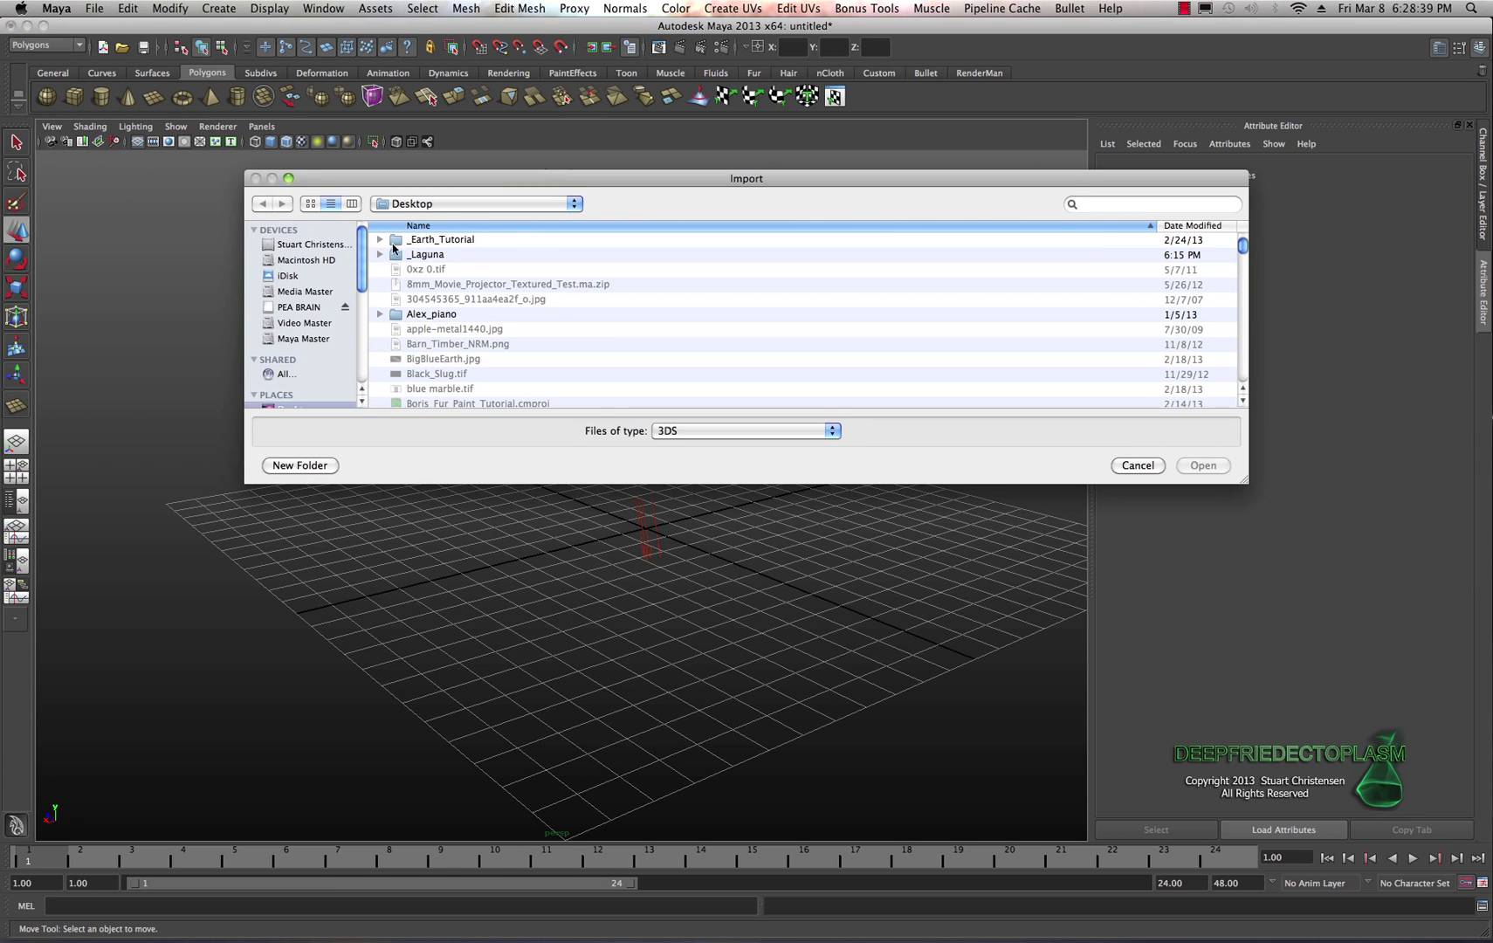
{"action": "scroll", "coordinate": [444, 309], "scroll_direction": "down", "scroll_amount": 15}
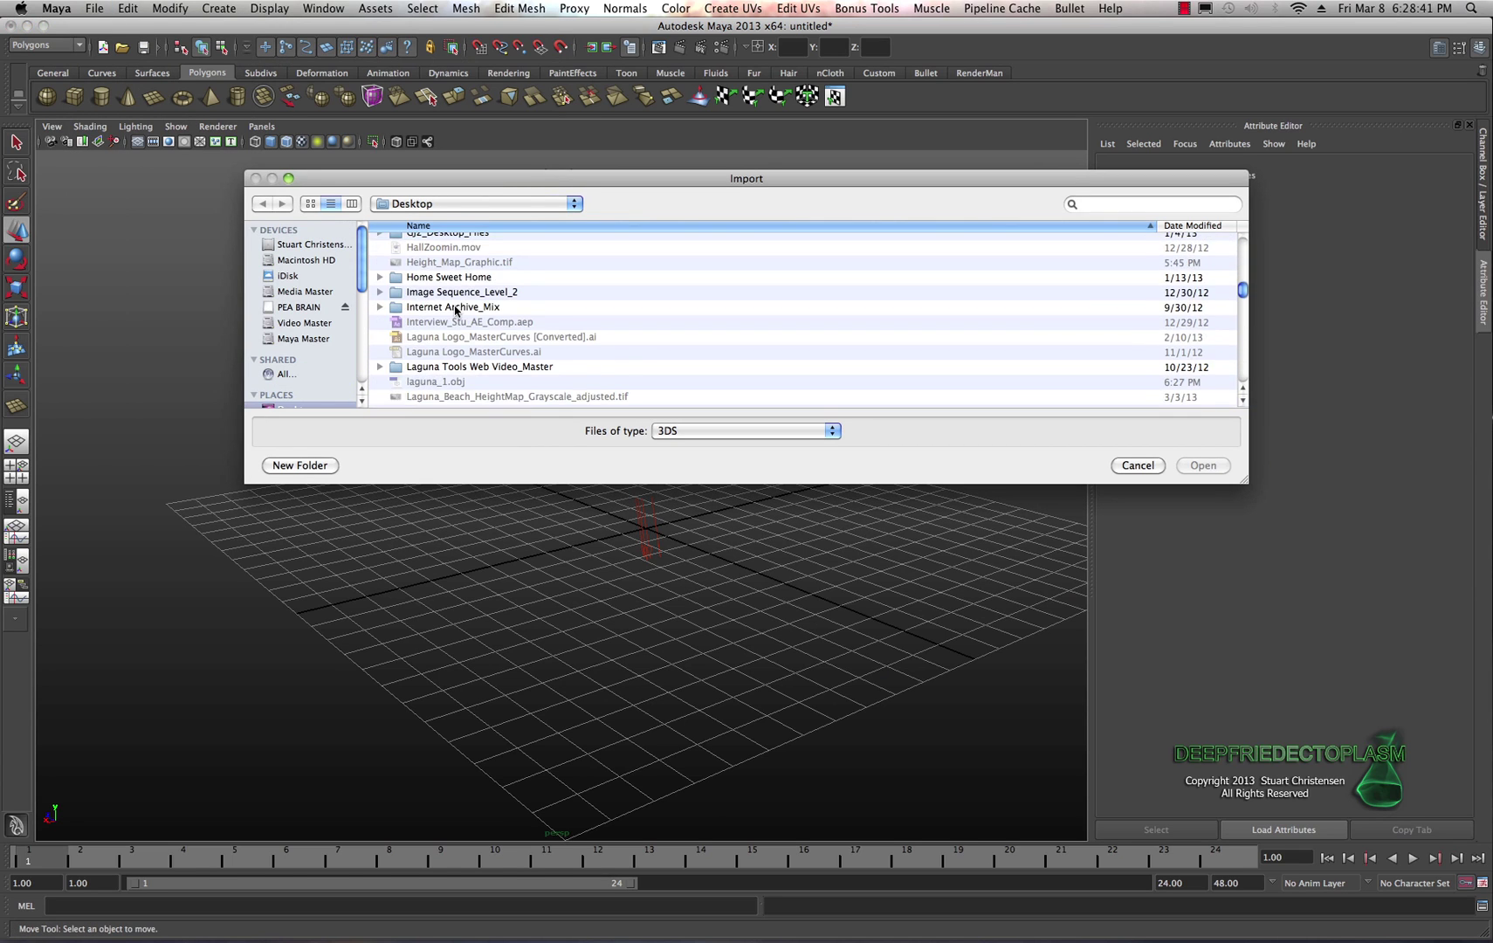
{"action": "scroll", "coordinate": [447, 307], "scroll_direction": "up", "scroll_amount": 2}
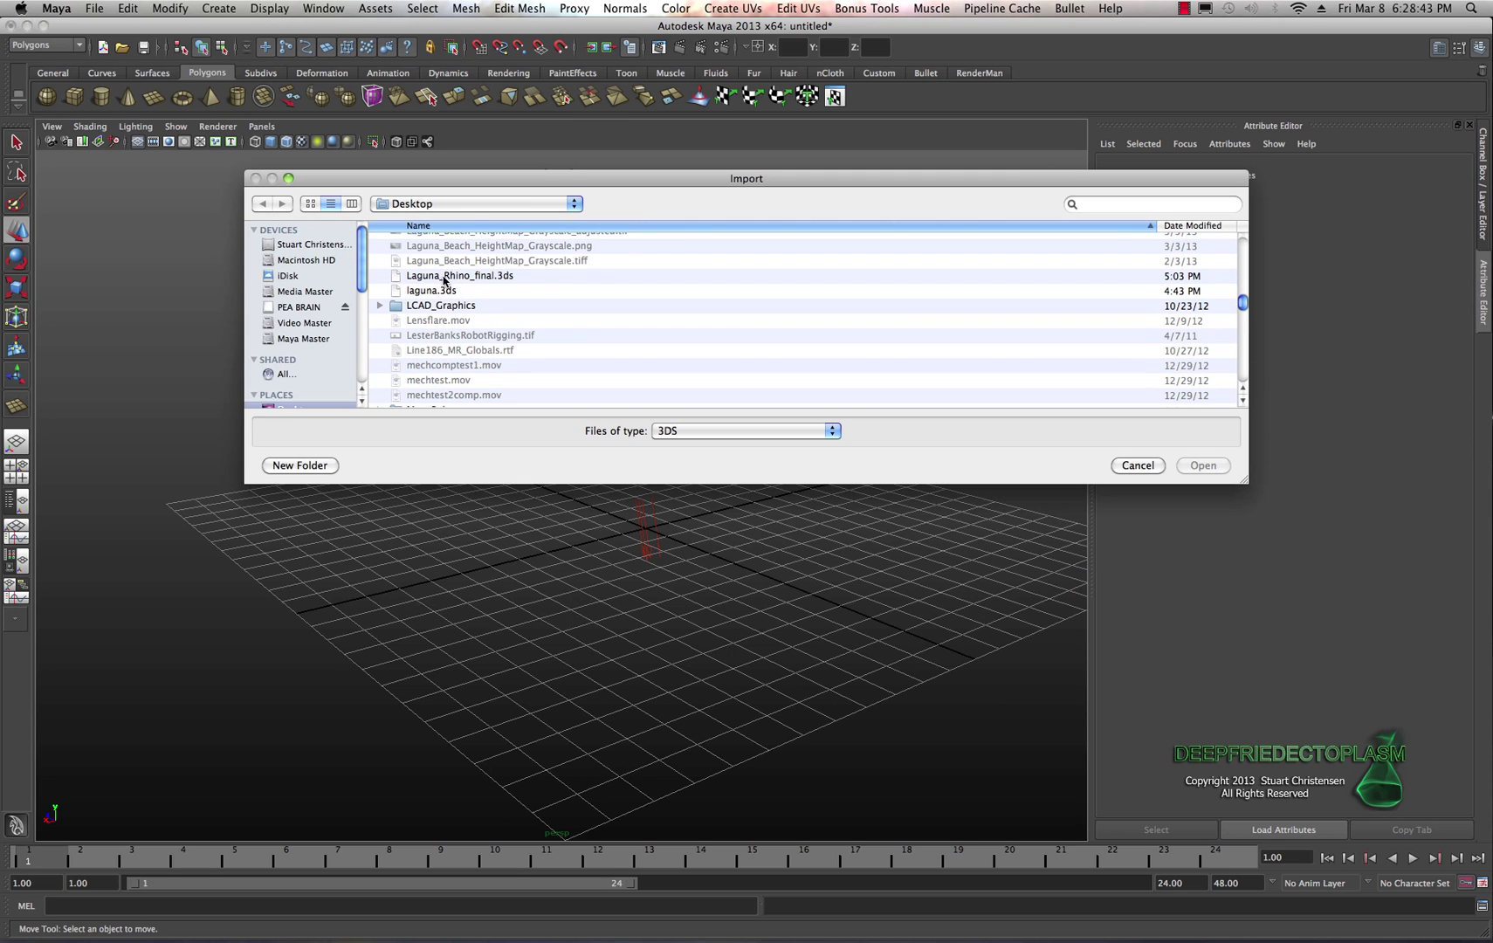
{"action": "scroll", "coordinate": [455, 280], "scroll_direction": "down", "scroll_amount": 1}
{"action": "scroll", "coordinate": [453, 279], "scroll_direction": "up", "scroll_amount": 4}
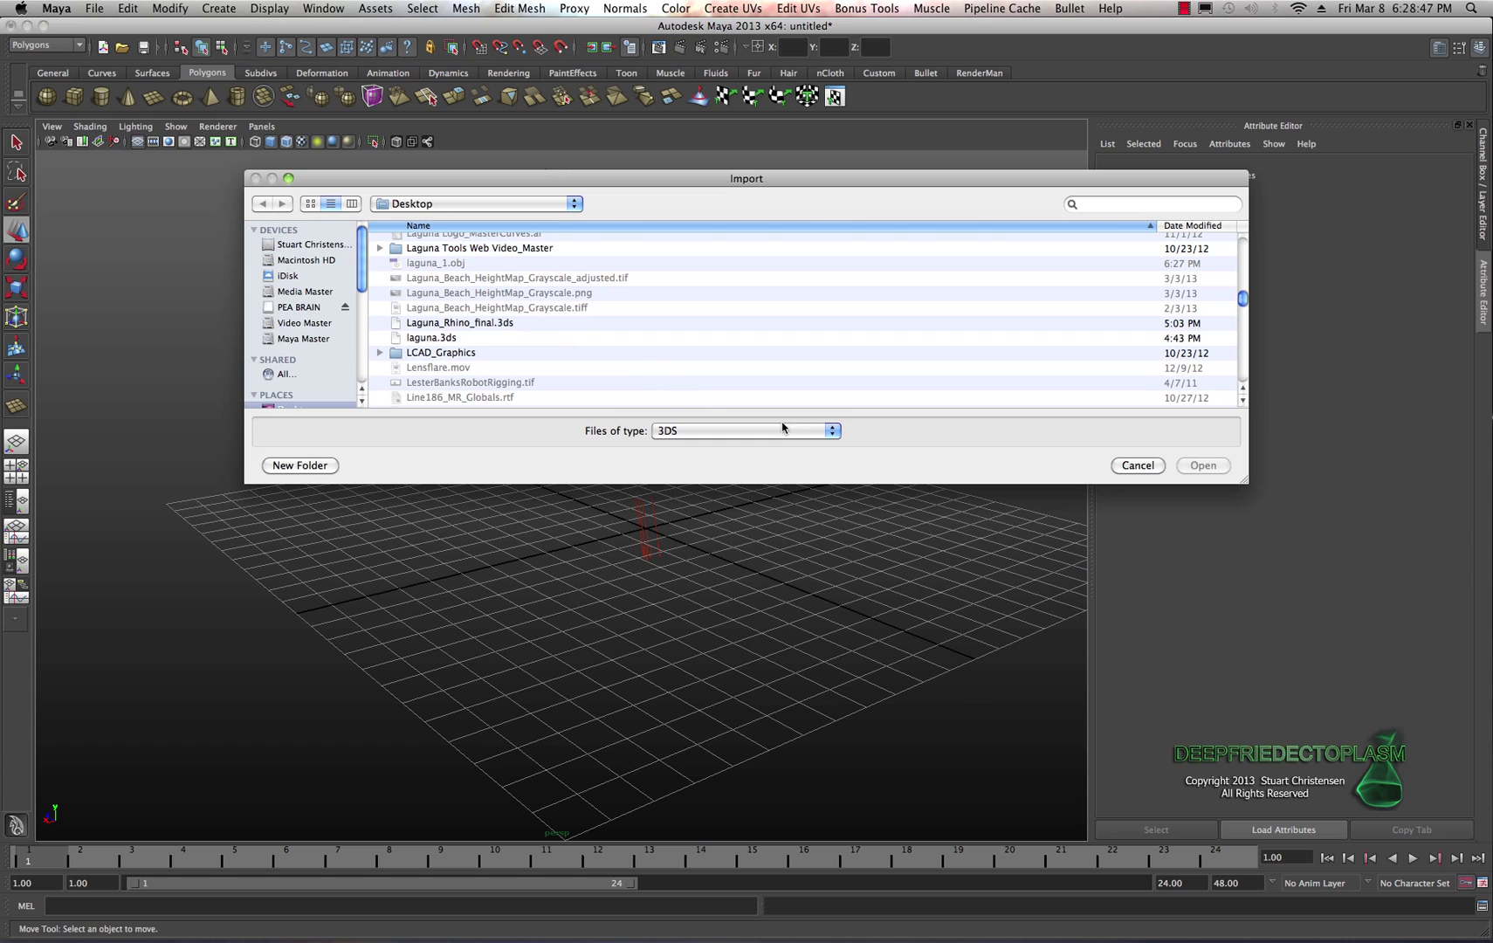
{"action": "left_click", "coordinate": [824, 429]}
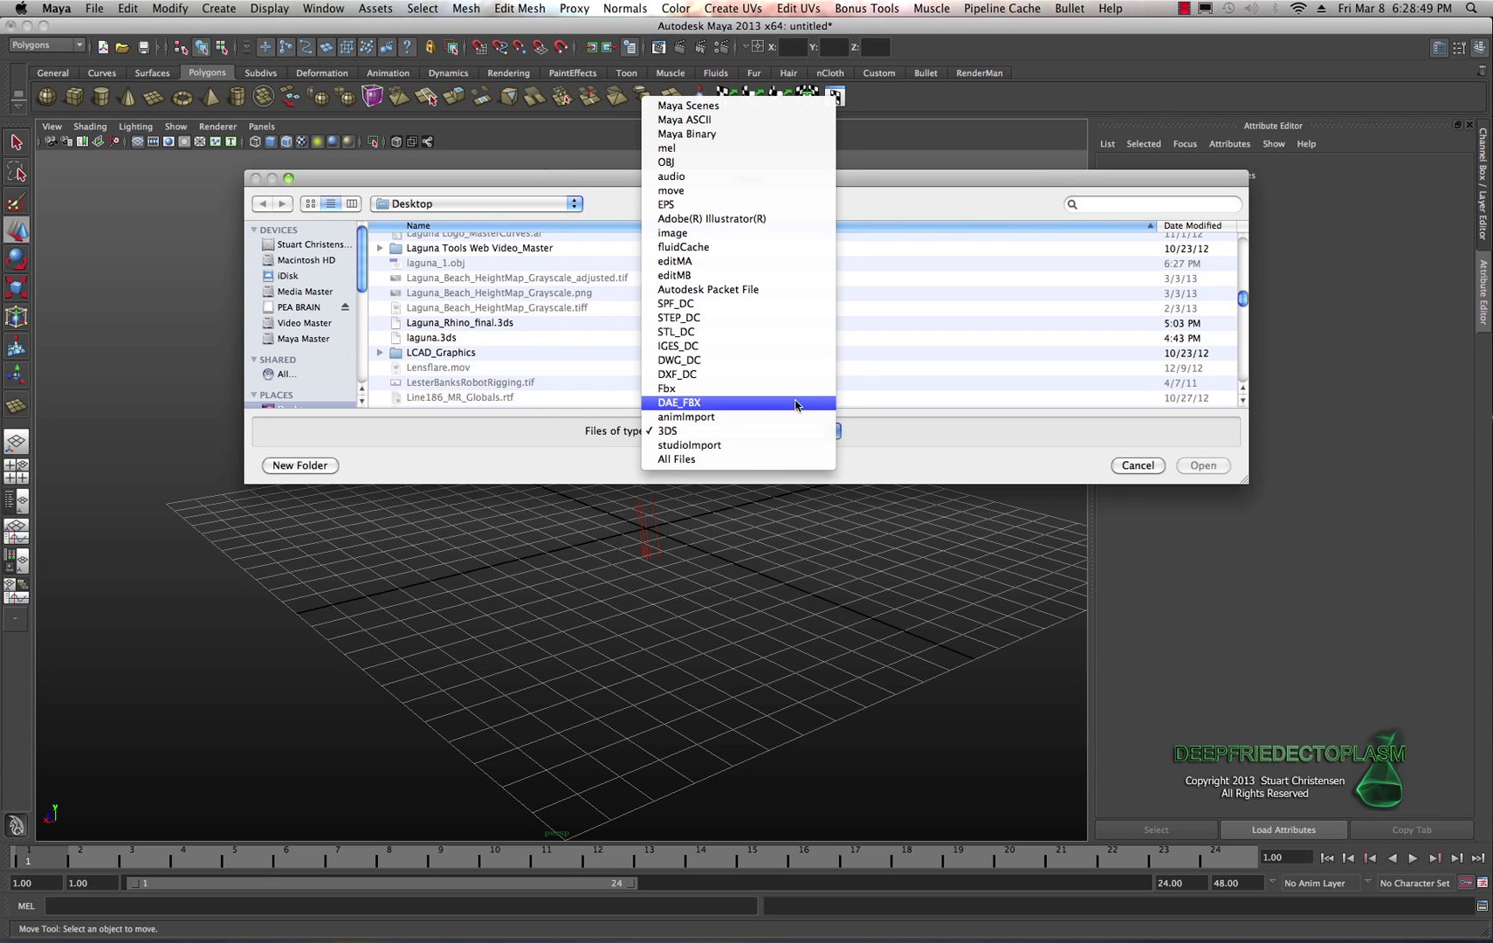
{"action": "left_click", "coordinate": [690, 162]}
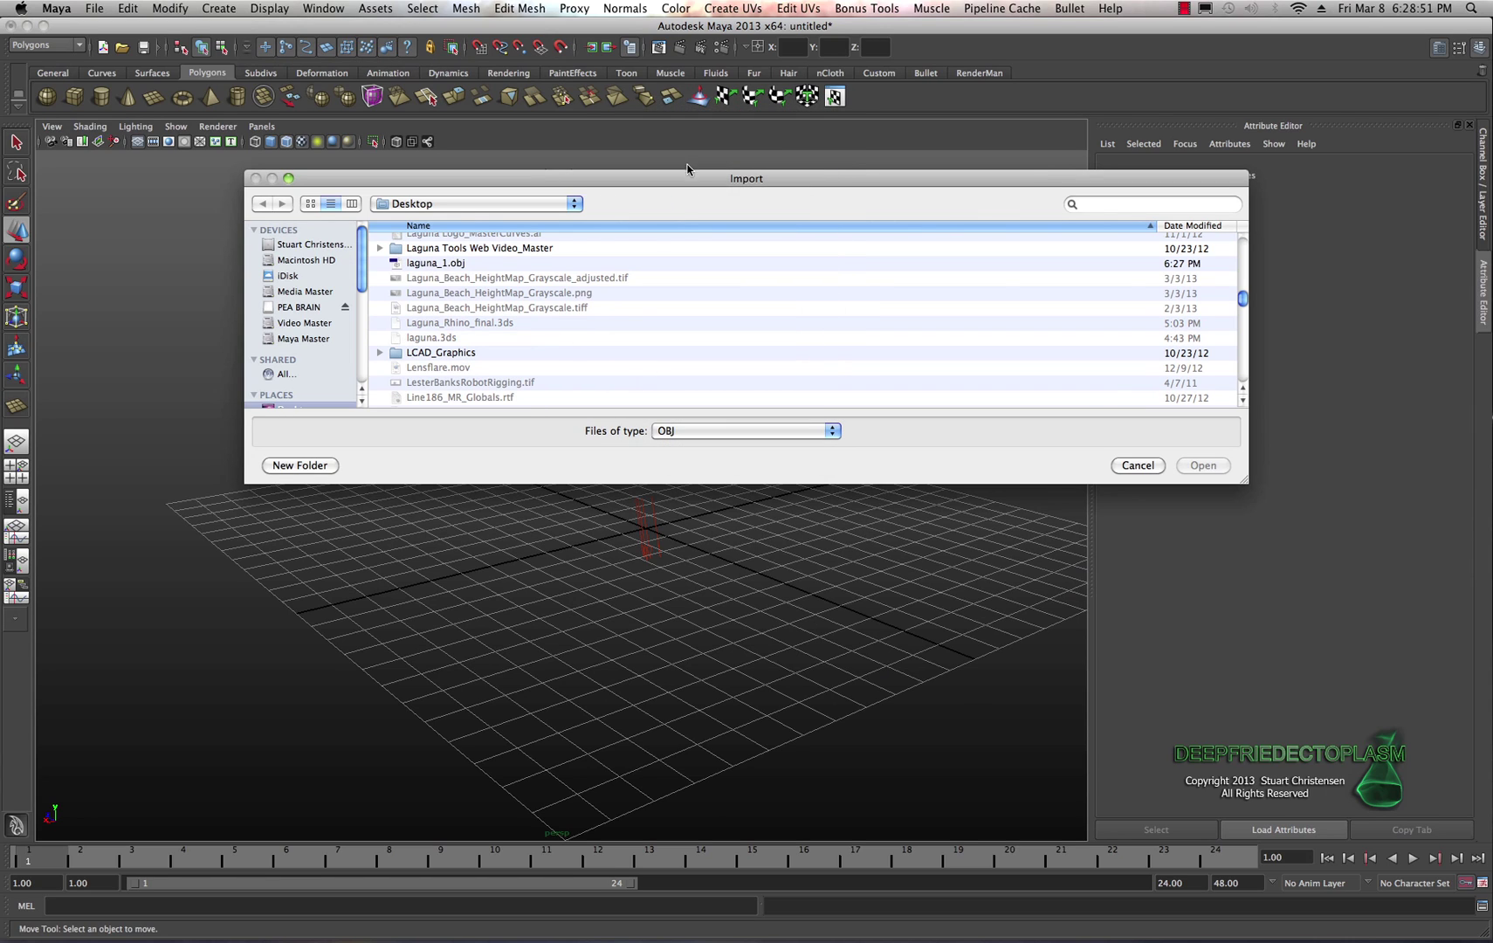
- Import laguna_1.obj into the scene and bring the whole terrain mesh into view
{"action": "left_click", "coordinate": [445, 263]}
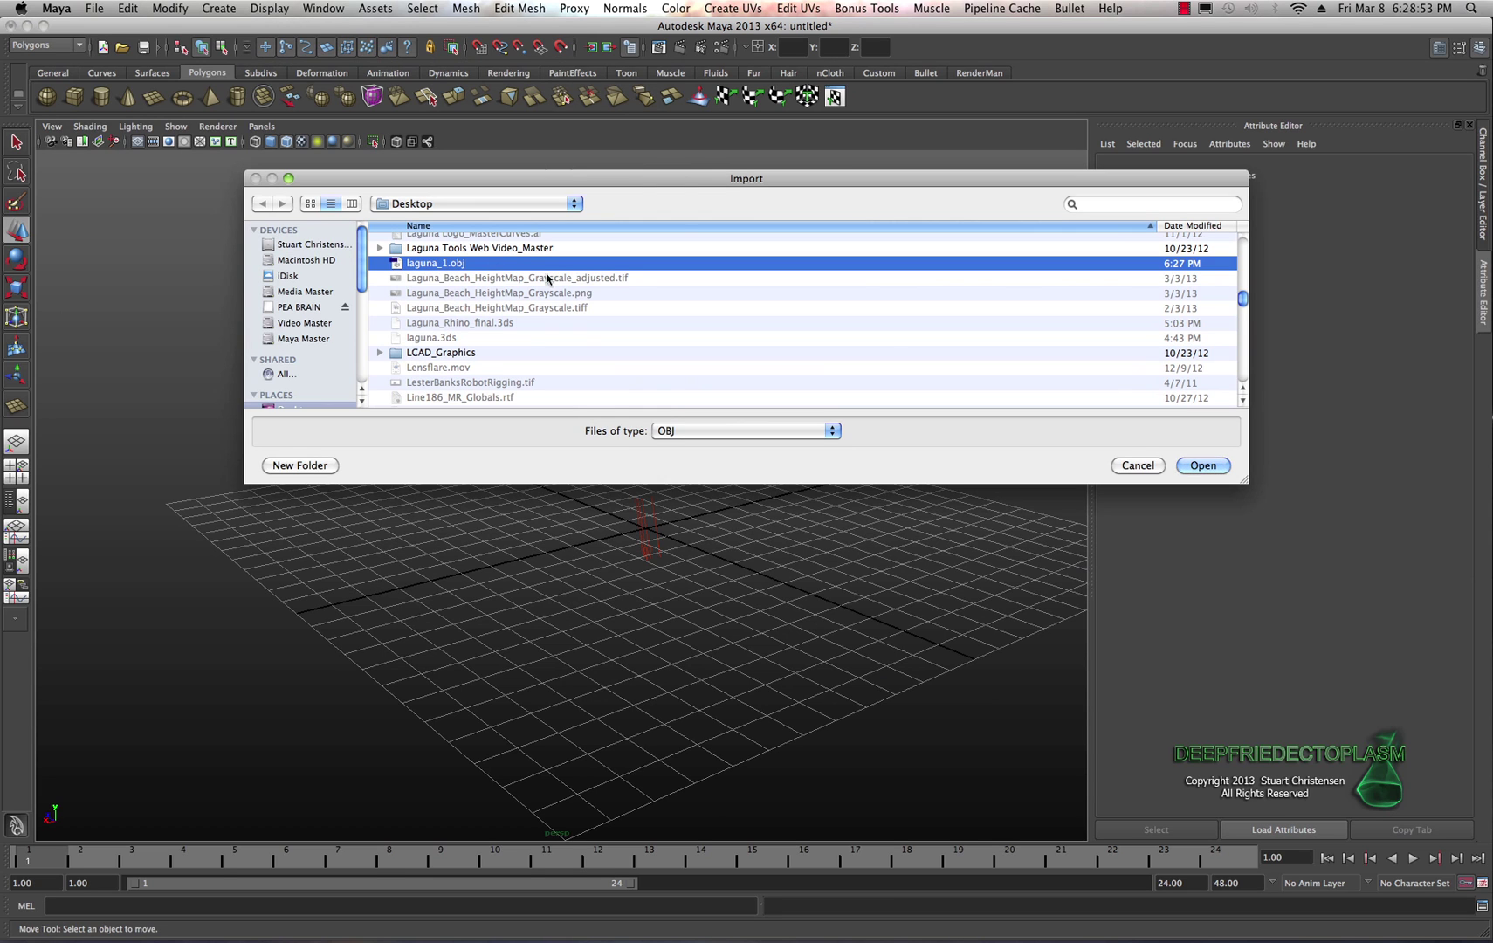
{"action": "left_click", "coordinate": [1204, 464]}
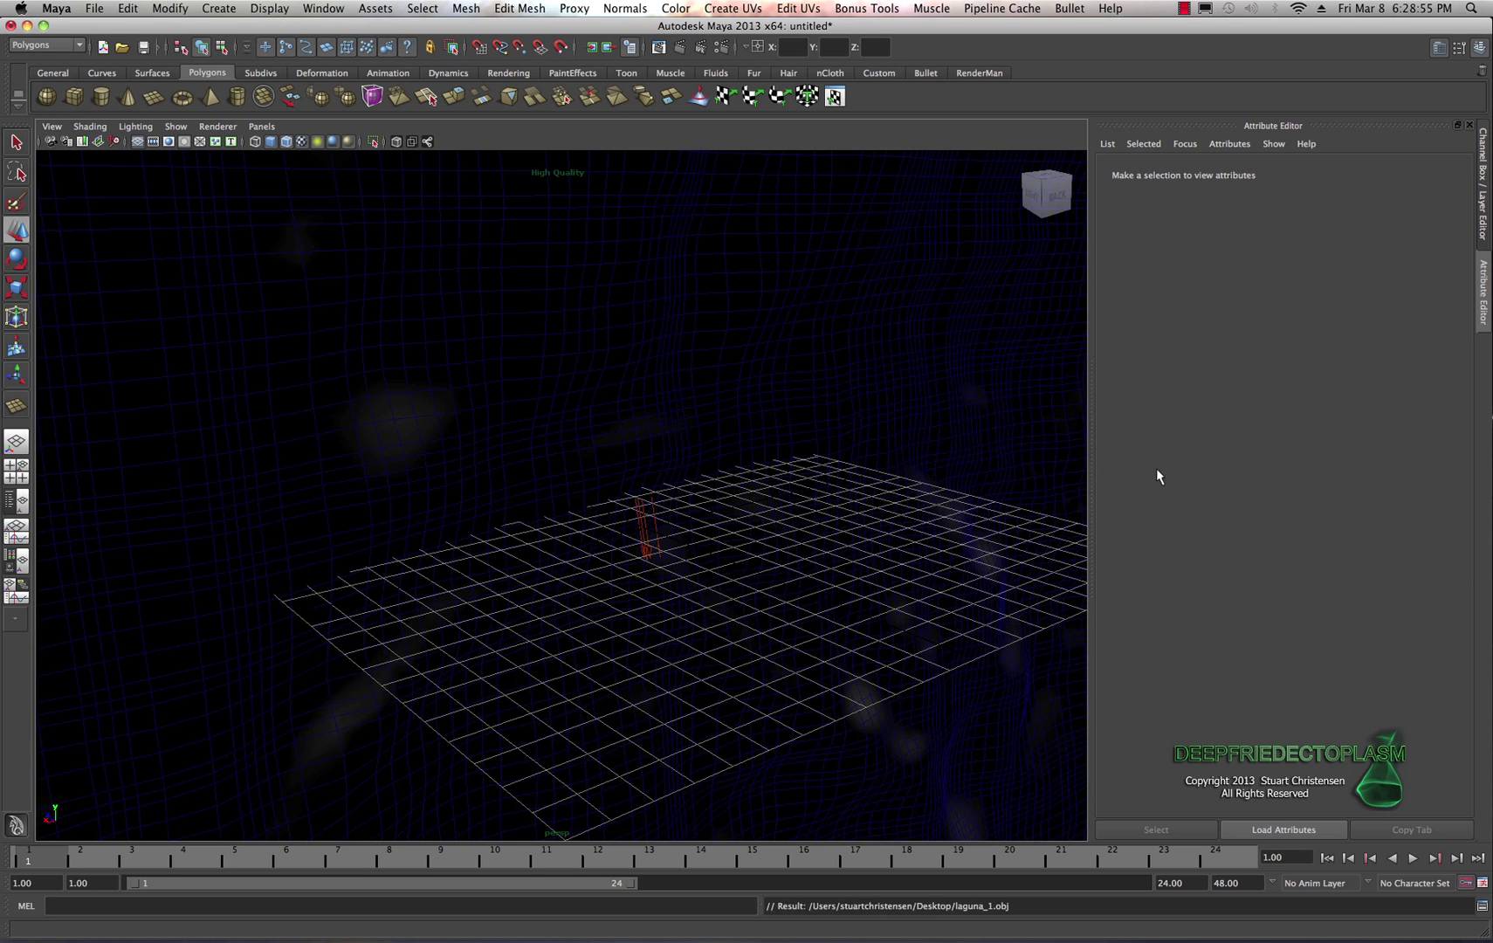
{"action": "scroll", "coordinate": [776, 516], "scroll_direction": "down", "scroll_amount": 6}
{"action": "left_click_drag", "start_coordinate": [697, 501], "coordinate": [629, 538], "text": "alt"}
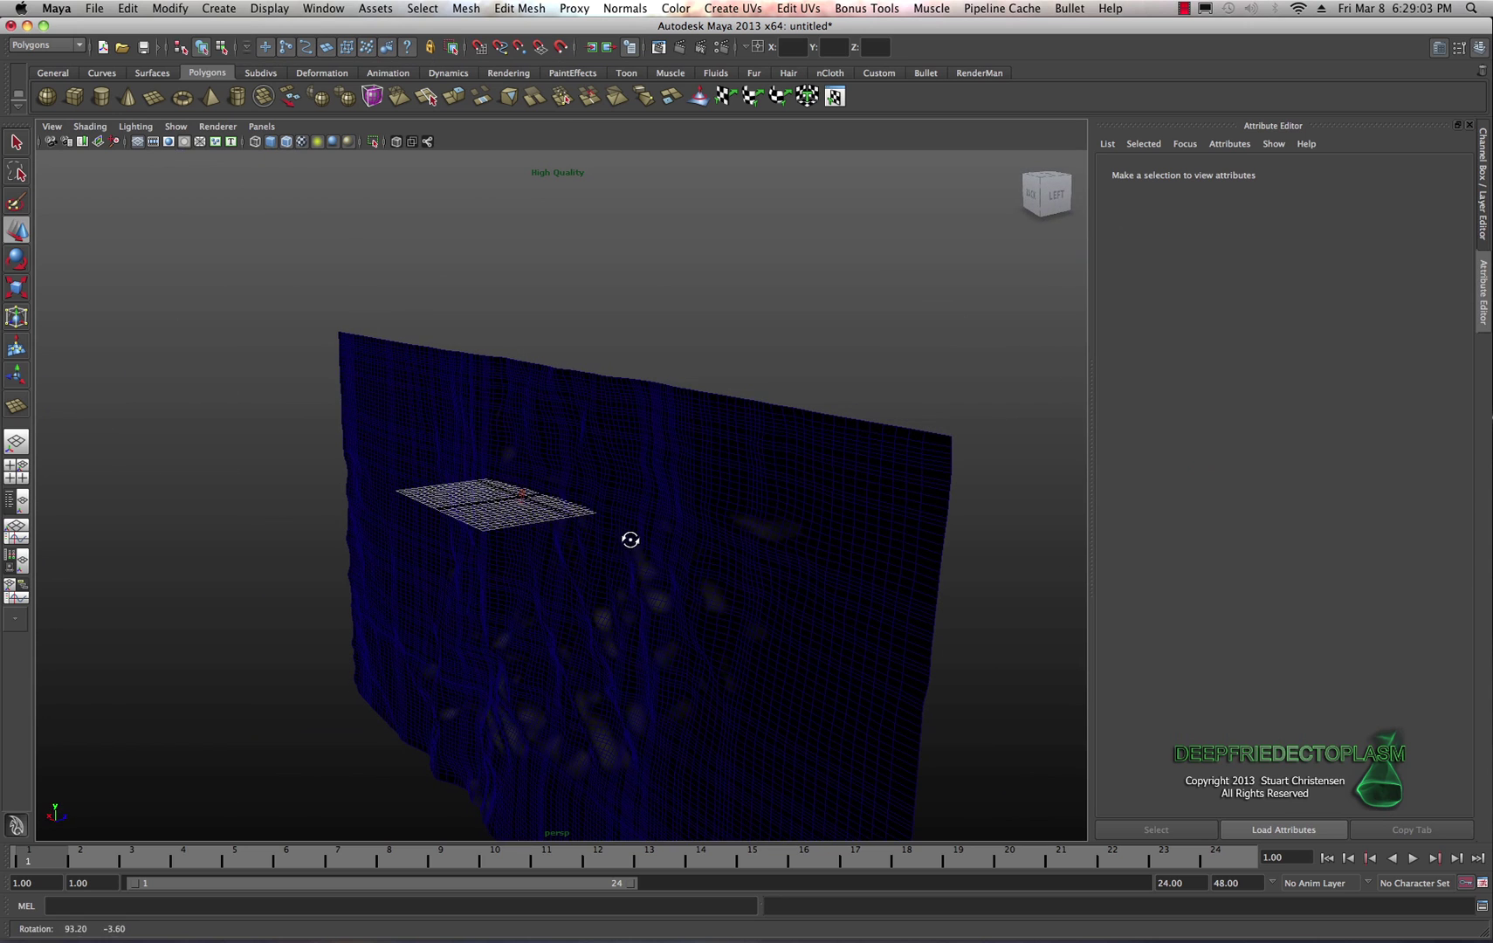
- Switch to Rhino to view the original terrain surface, and hide Rhino again
{"action": "mouse_move", "coordinate": [616, 933]}
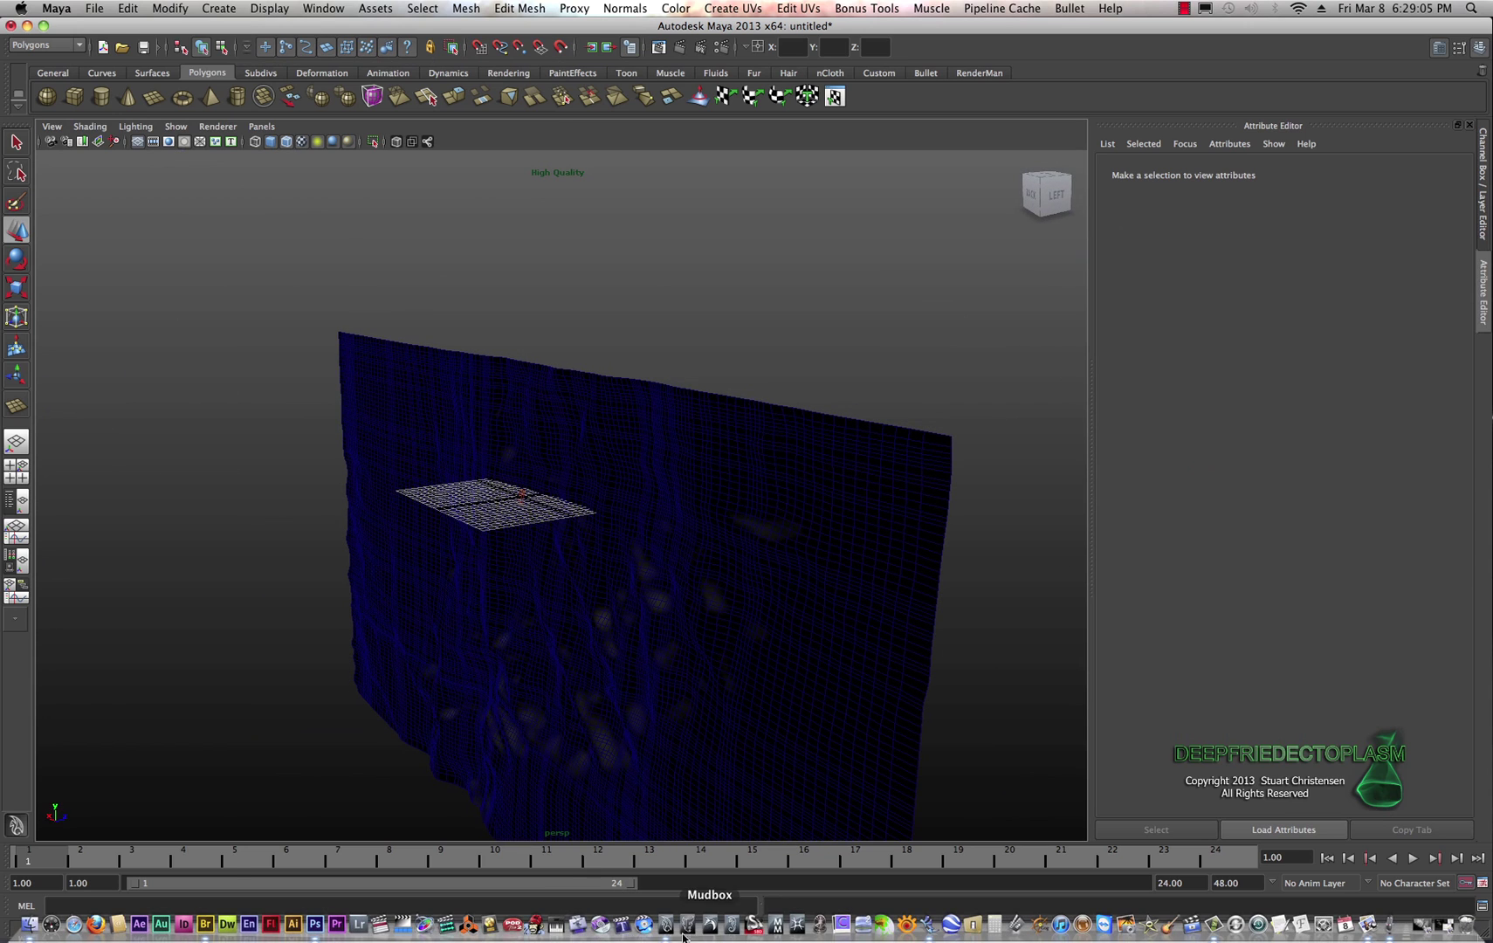
{"action": "left_click", "coordinate": [929, 927]}
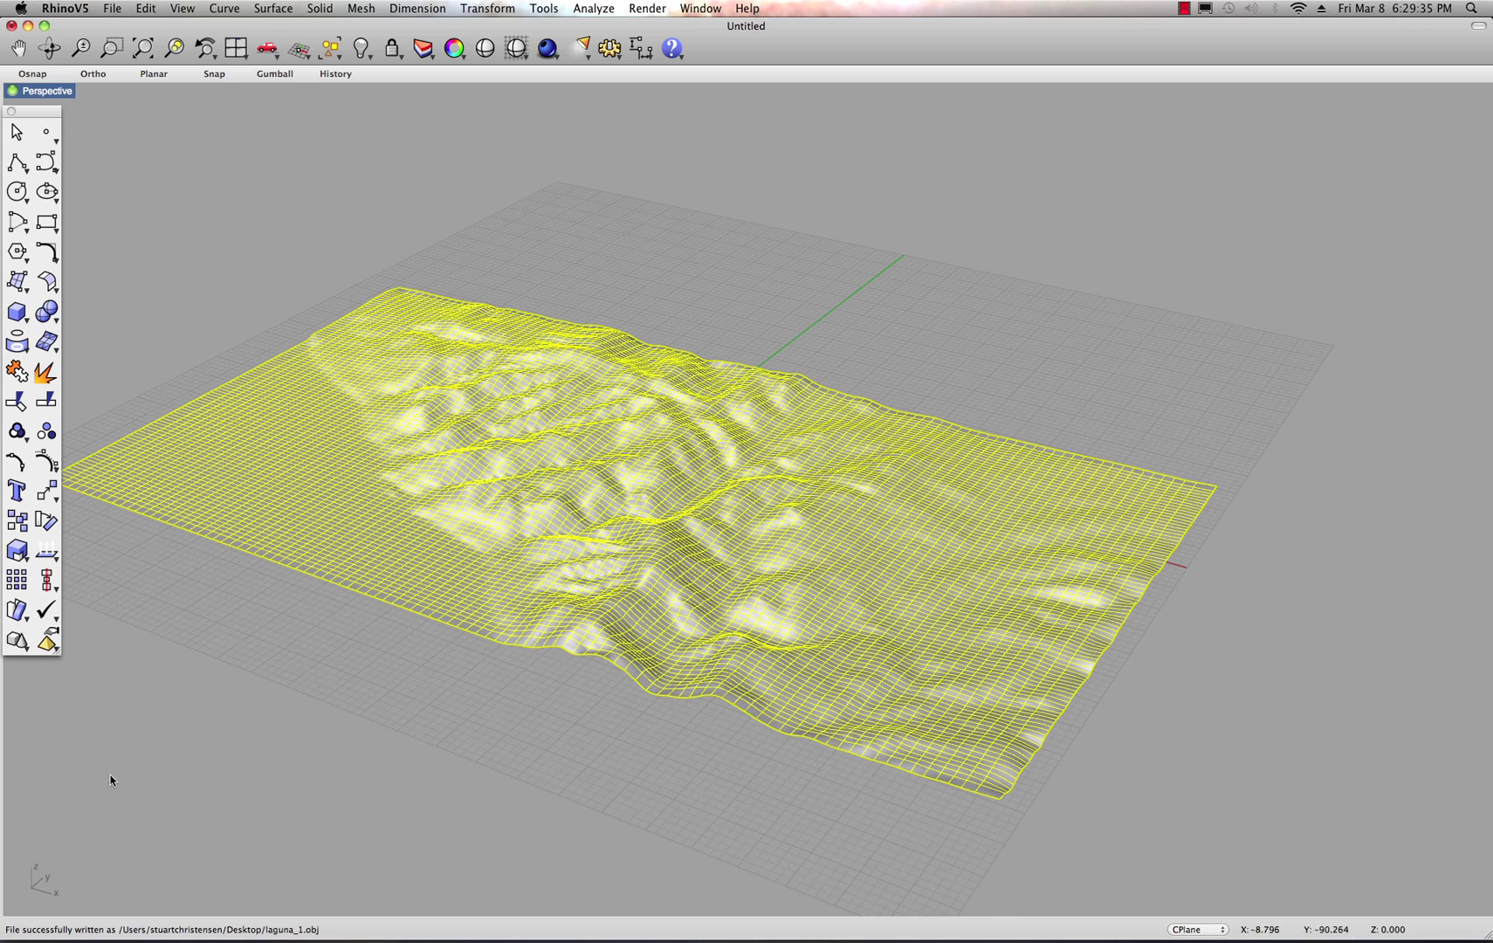
{"action": "left_click", "coordinate": [63, 9]}
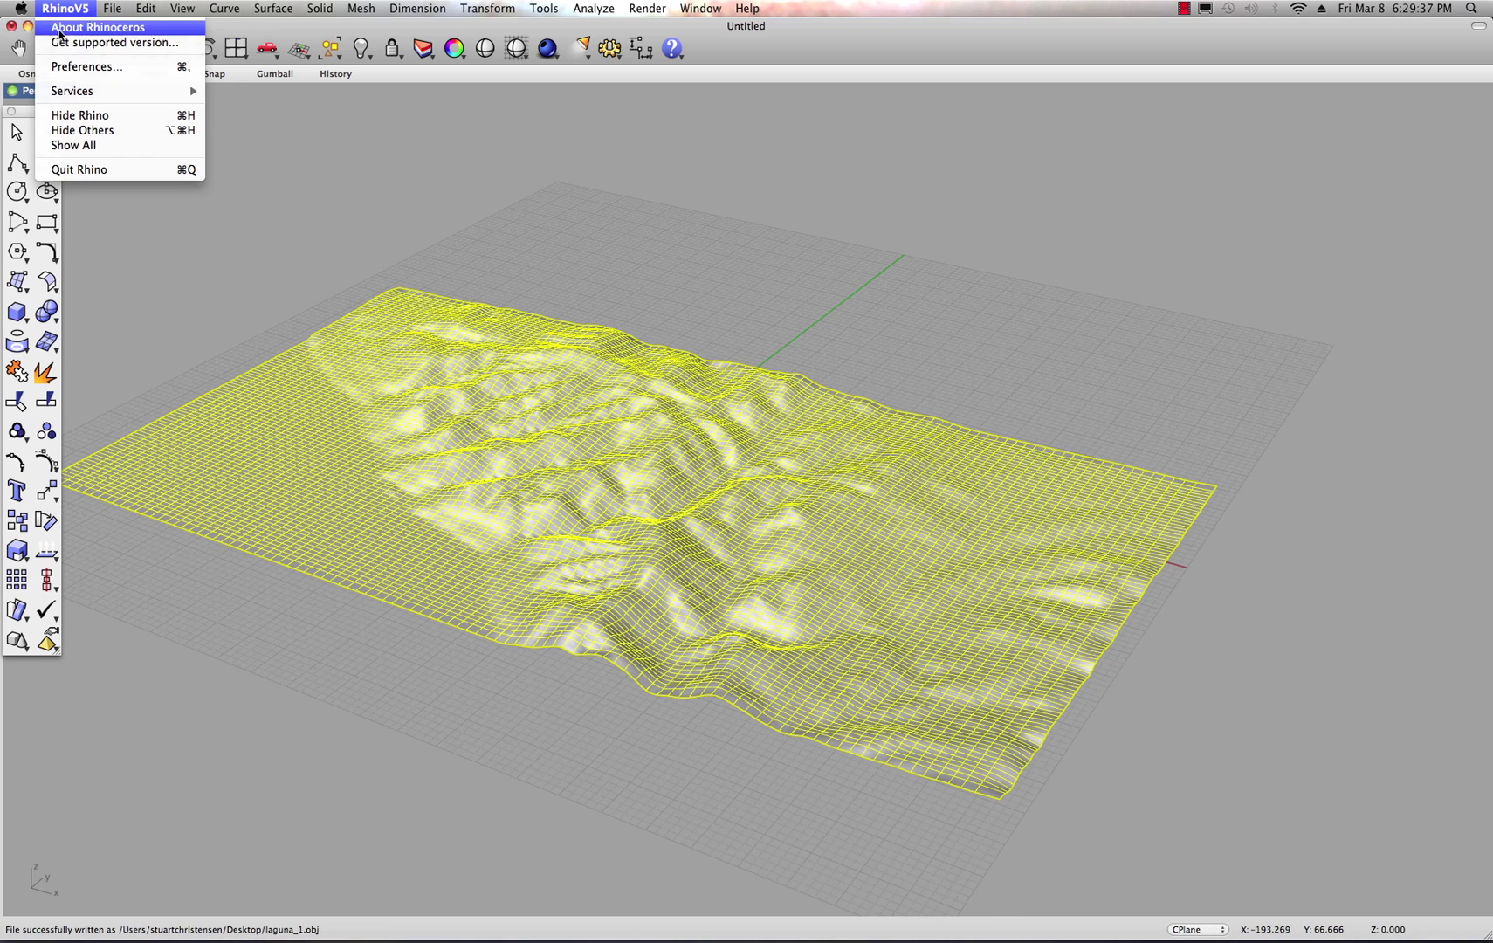
{"action": "left_click", "coordinate": [75, 116]}
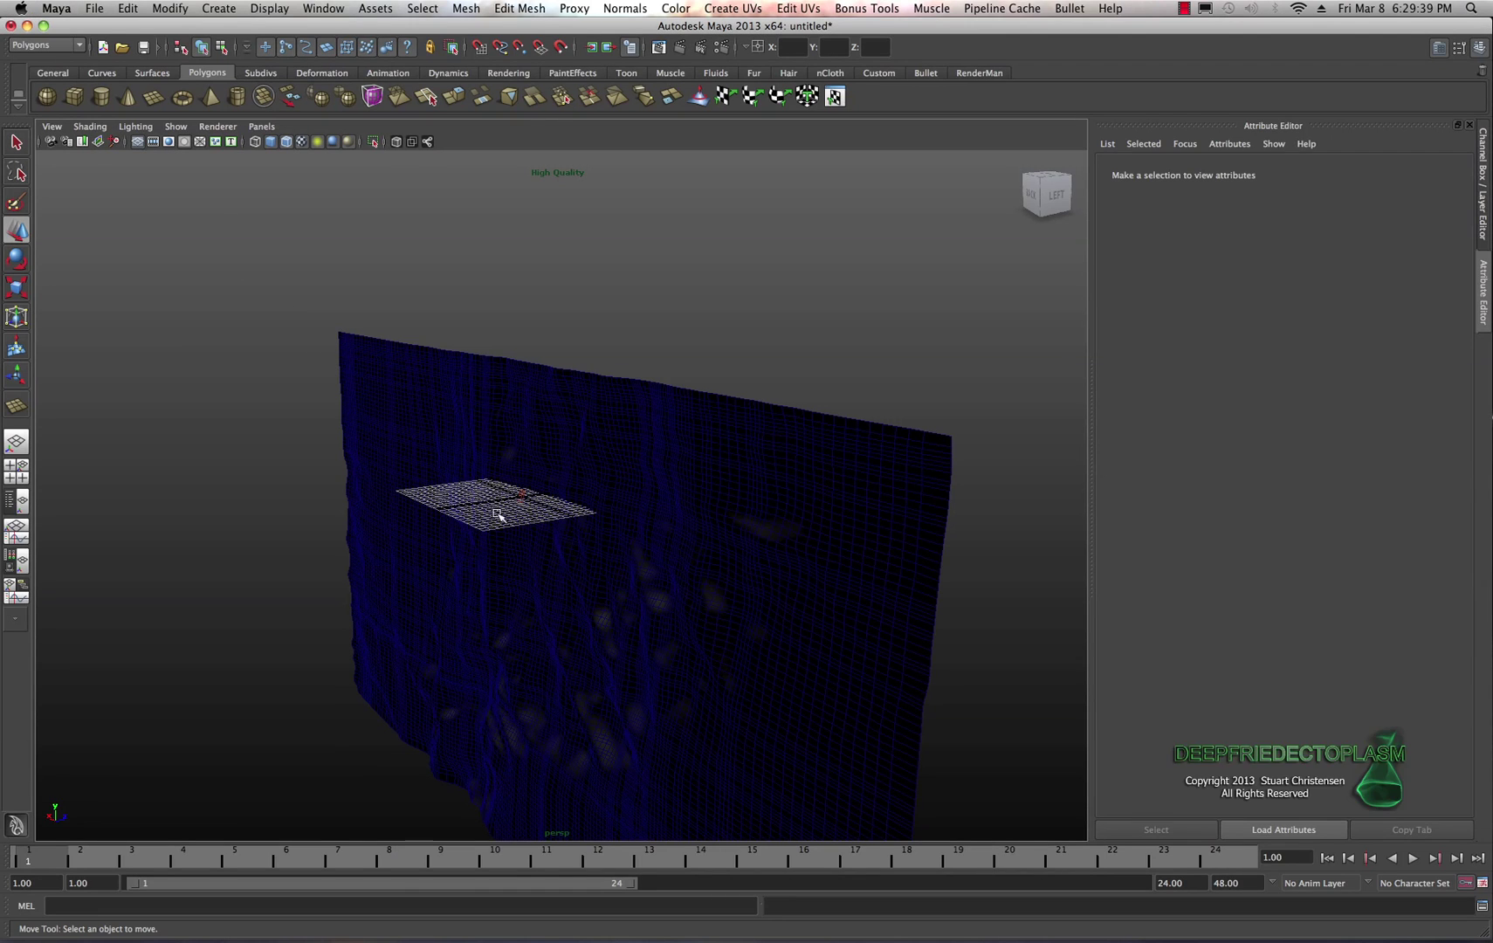
- Lay the imported terrain mesh flat by rotating it about X, setting Rotate X to -90, and deselect it
{"action": "left_click", "coordinate": [653, 487]}
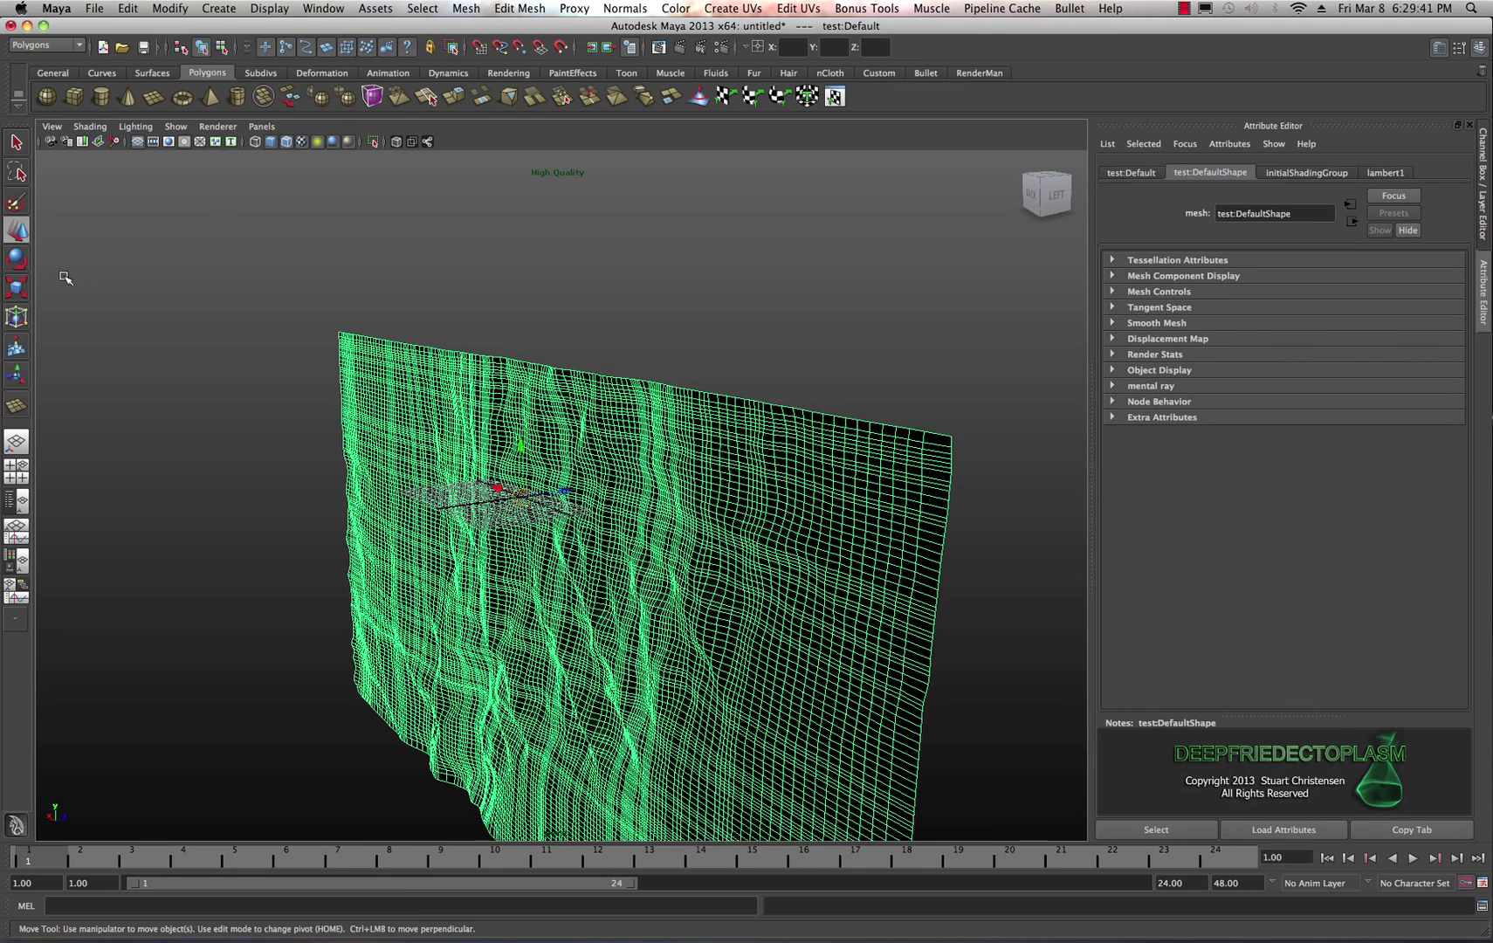
{"action": "left_click", "coordinate": [17, 259]}
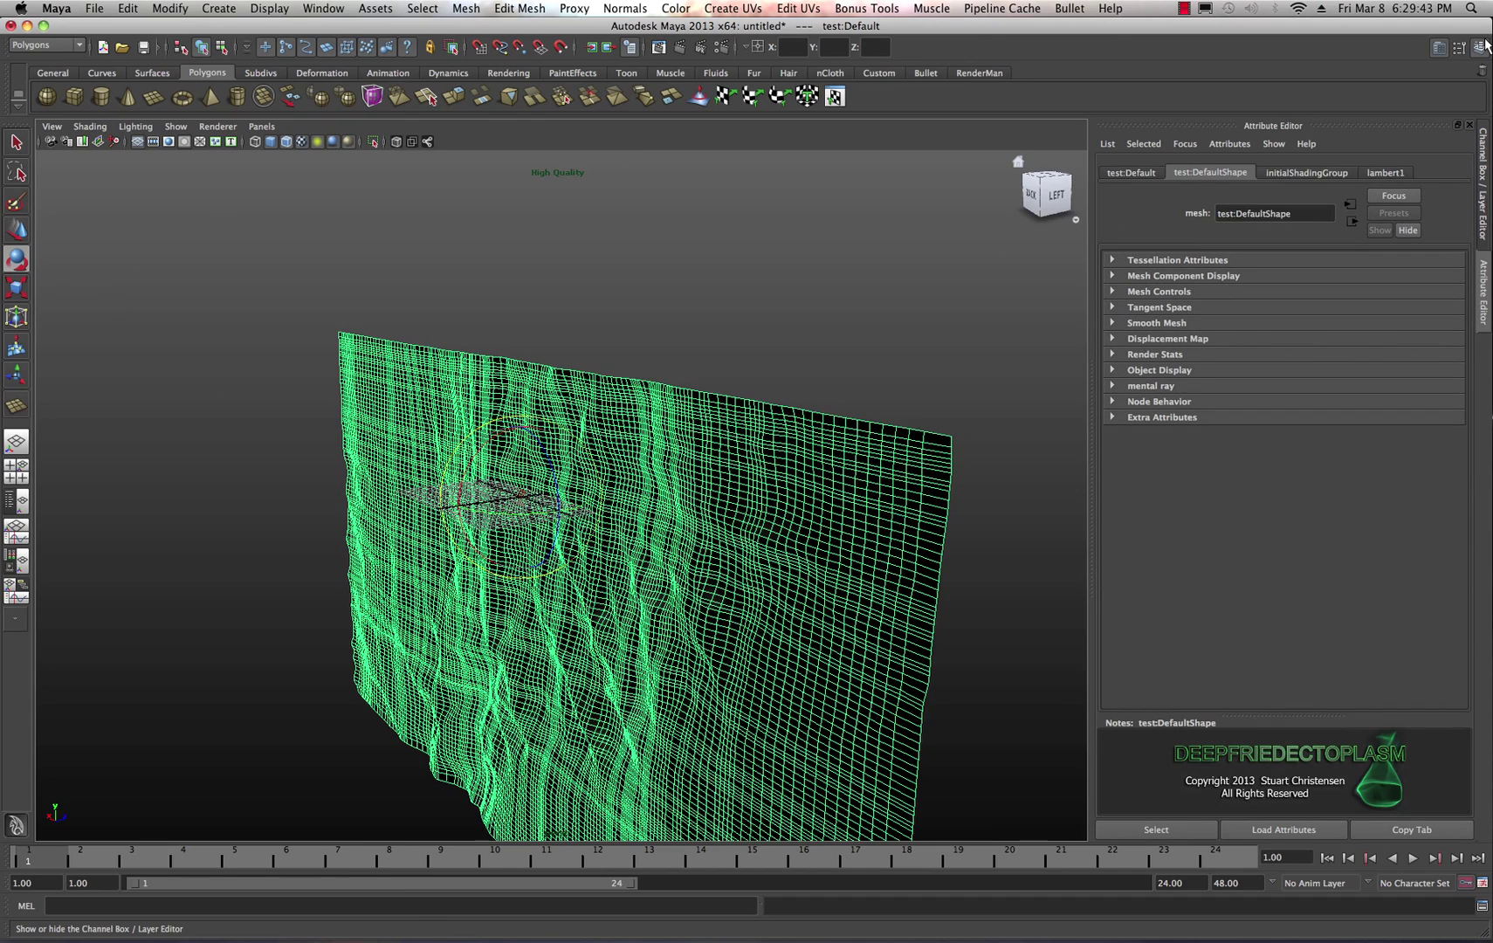
{"action": "left_click", "coordinate": [1482, 46]}
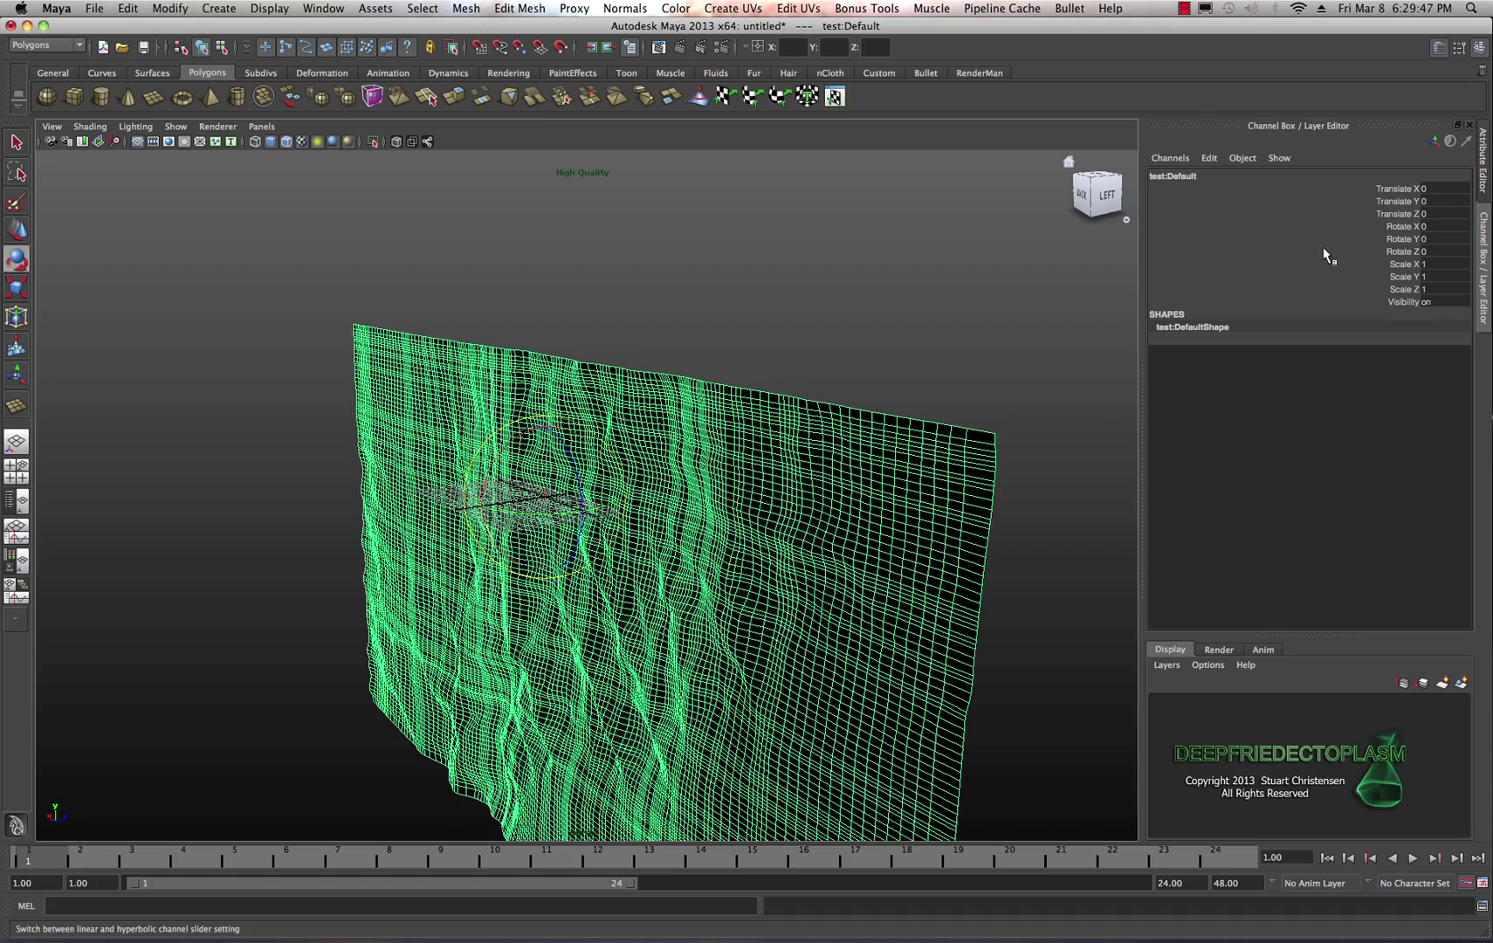
{"action": "left_click_drag", "start_coordinate": [530, 432], "coordinate": [525, 508]}
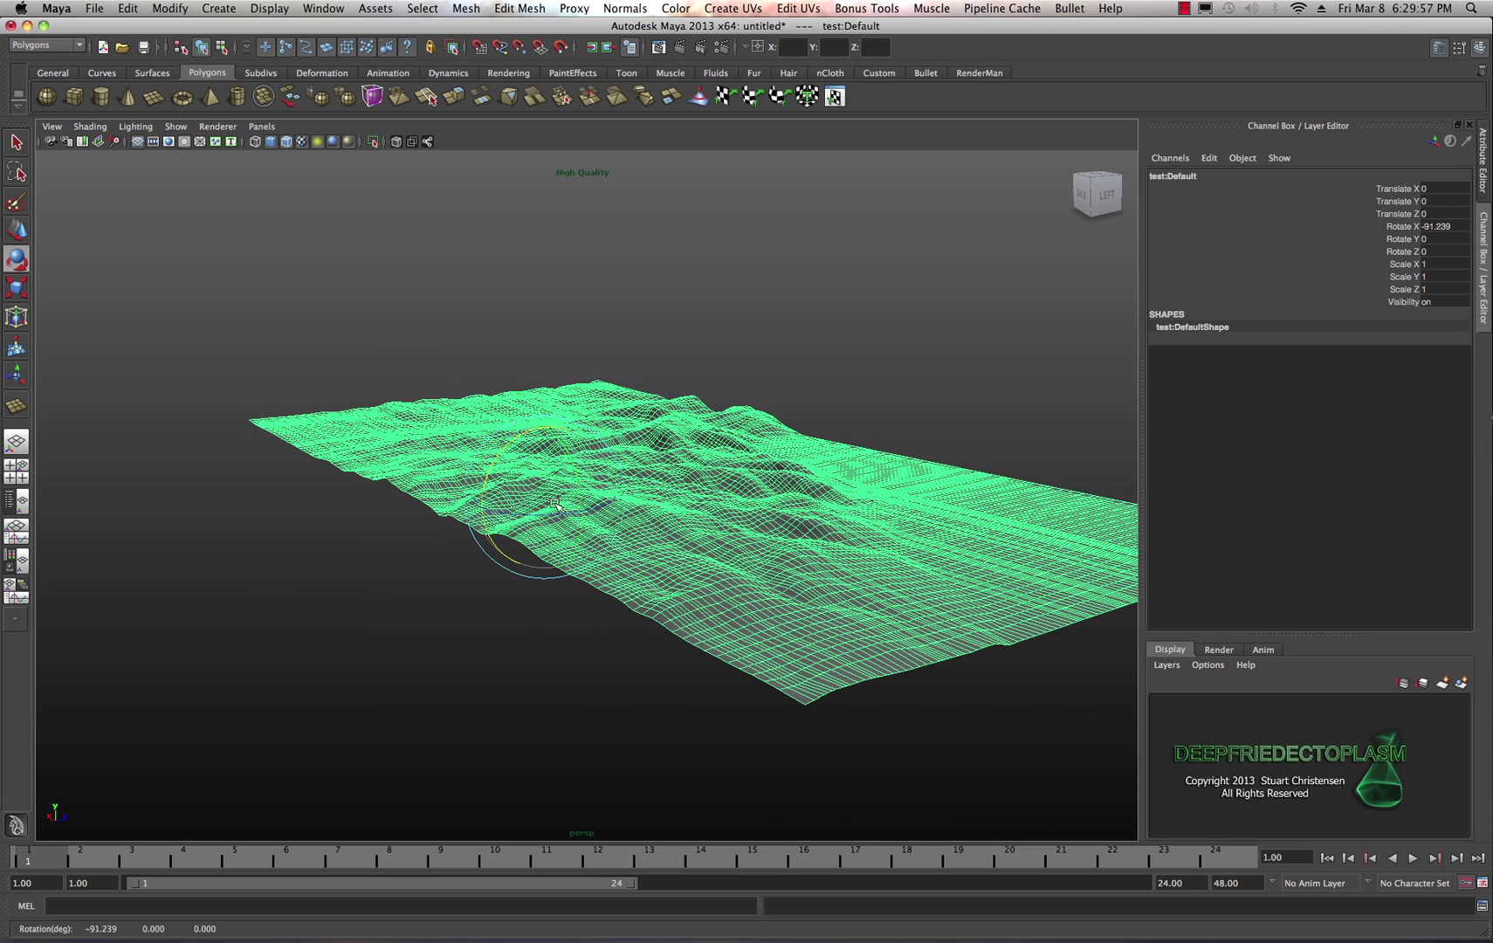
{"action": "double_click", "coordinate": [1448, 225]}
{"action": "type", "text": "-90"}
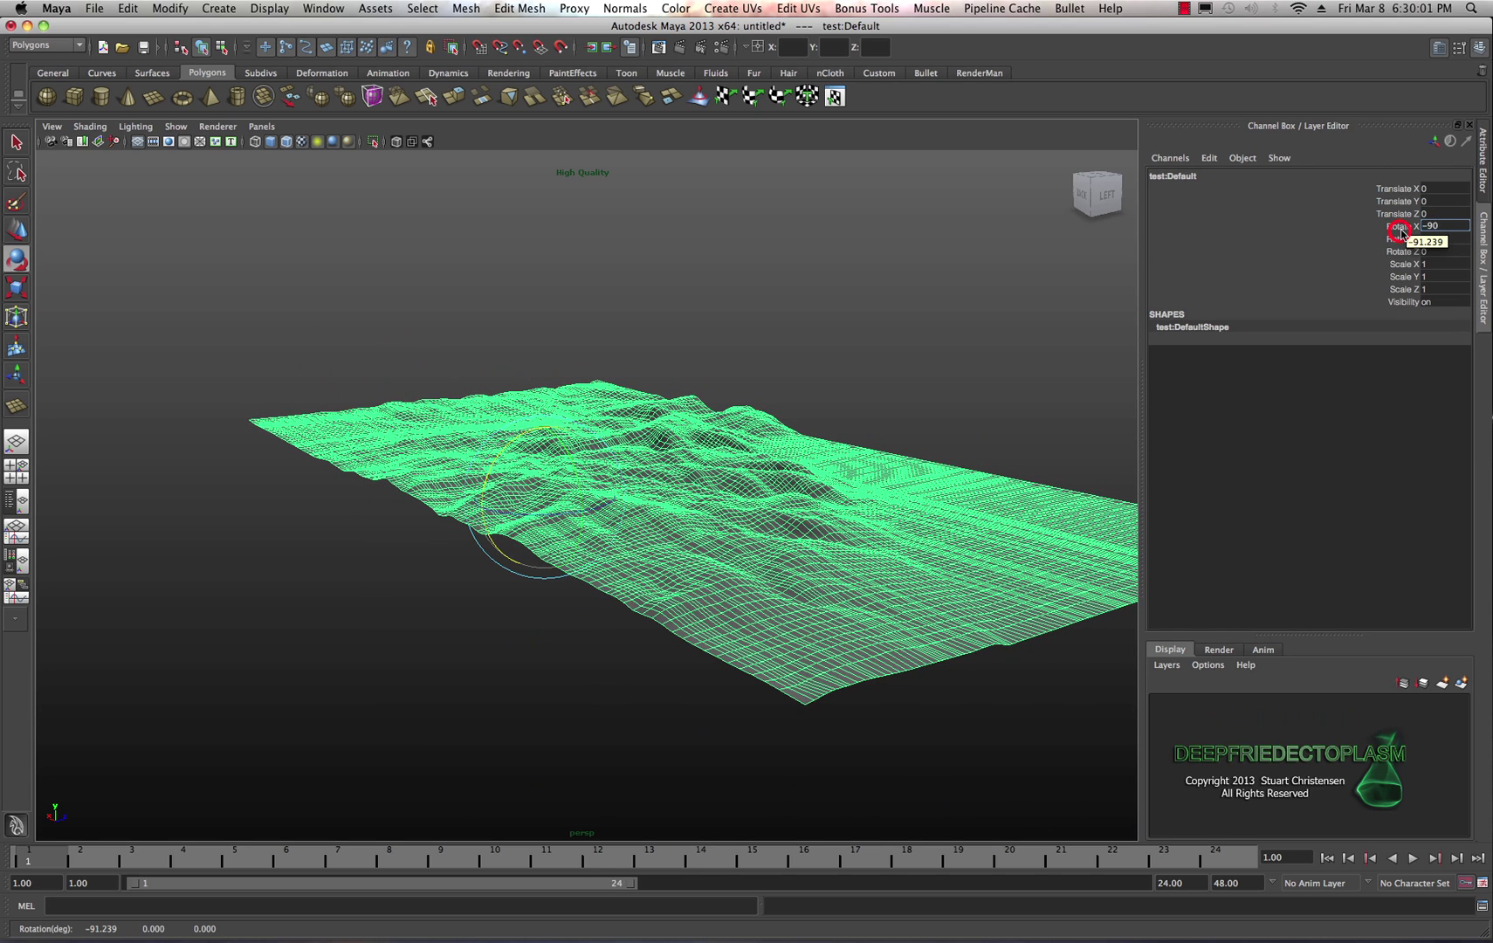
{"action": "key", "text": "Return"}
{"action": "left_click_drag", "start_coordinate": [200, 494], "coordinate": [311, 308], "text": "alt"}
{"action": "left_click", "coordinate": [311, 307]}
{"action": "left_click_drag", "start_coordinate": [283, 602], "coordinate": [669, 506], "text": "alt"}
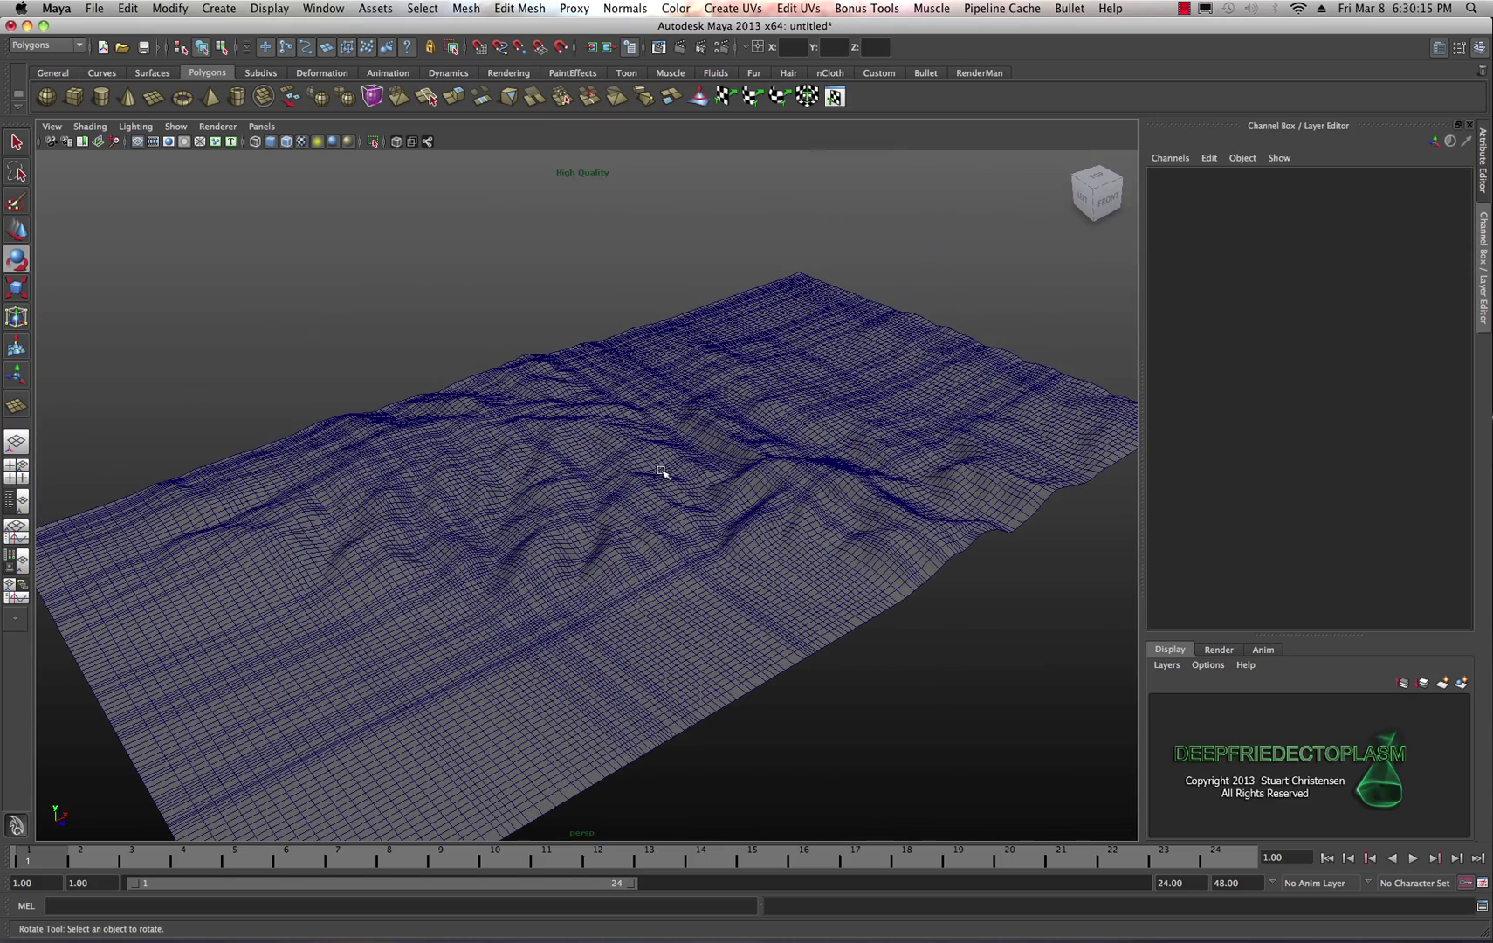
- Create a new Lambert surface material in the Hypershade
{"action": "left_click", "coordinate": [728, 434]}
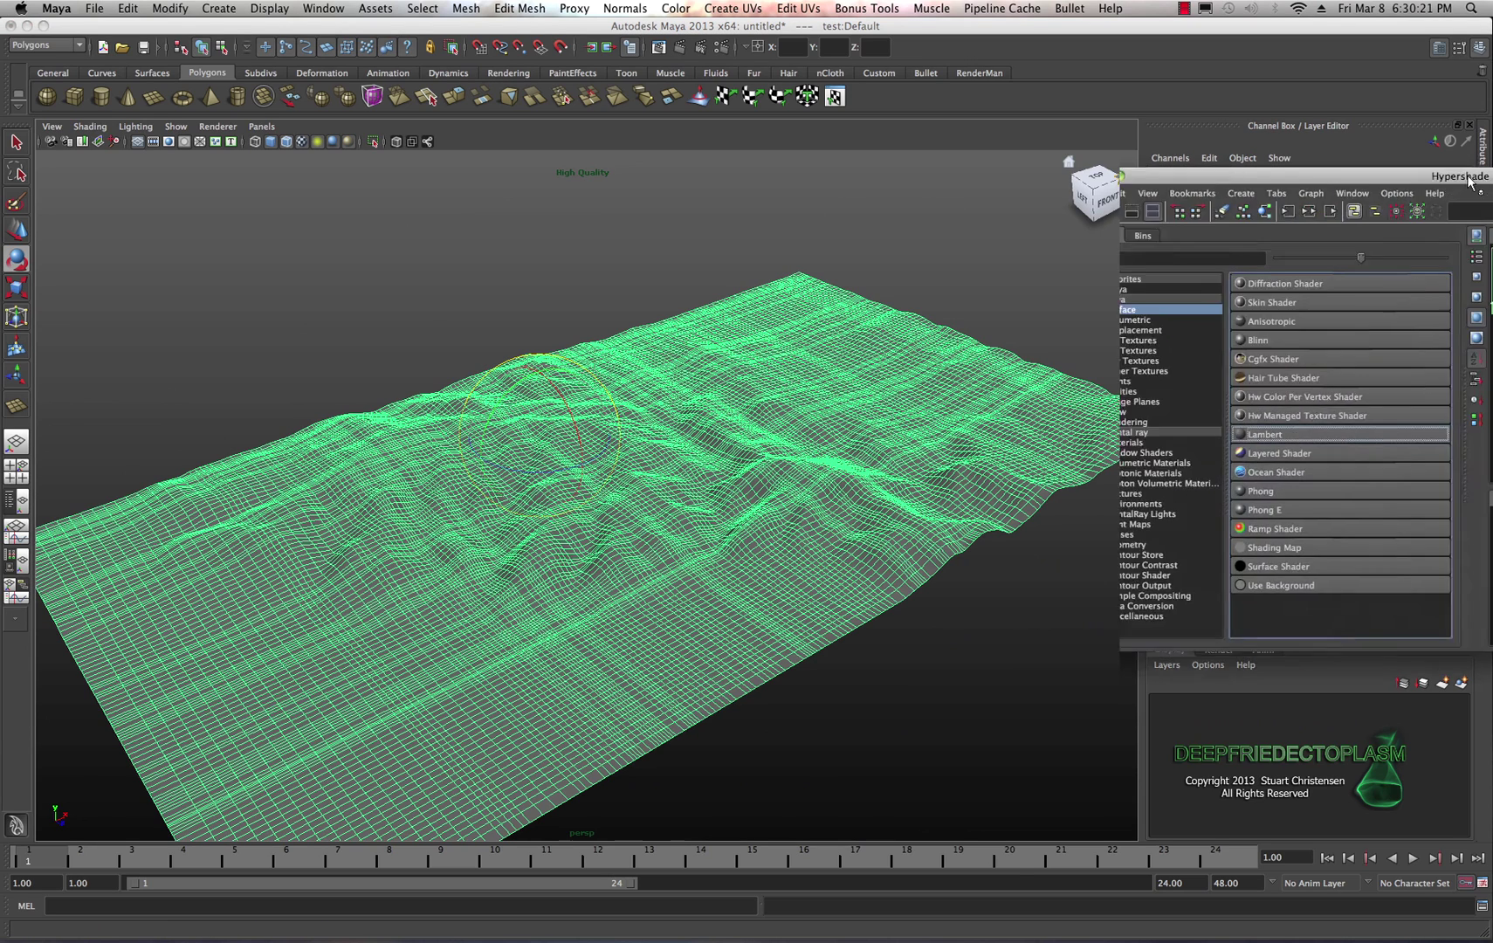
{"action": "left_click", "coordinate": [1293, 260]}
{"action": "left_click", "coordinate": [395, 337]}
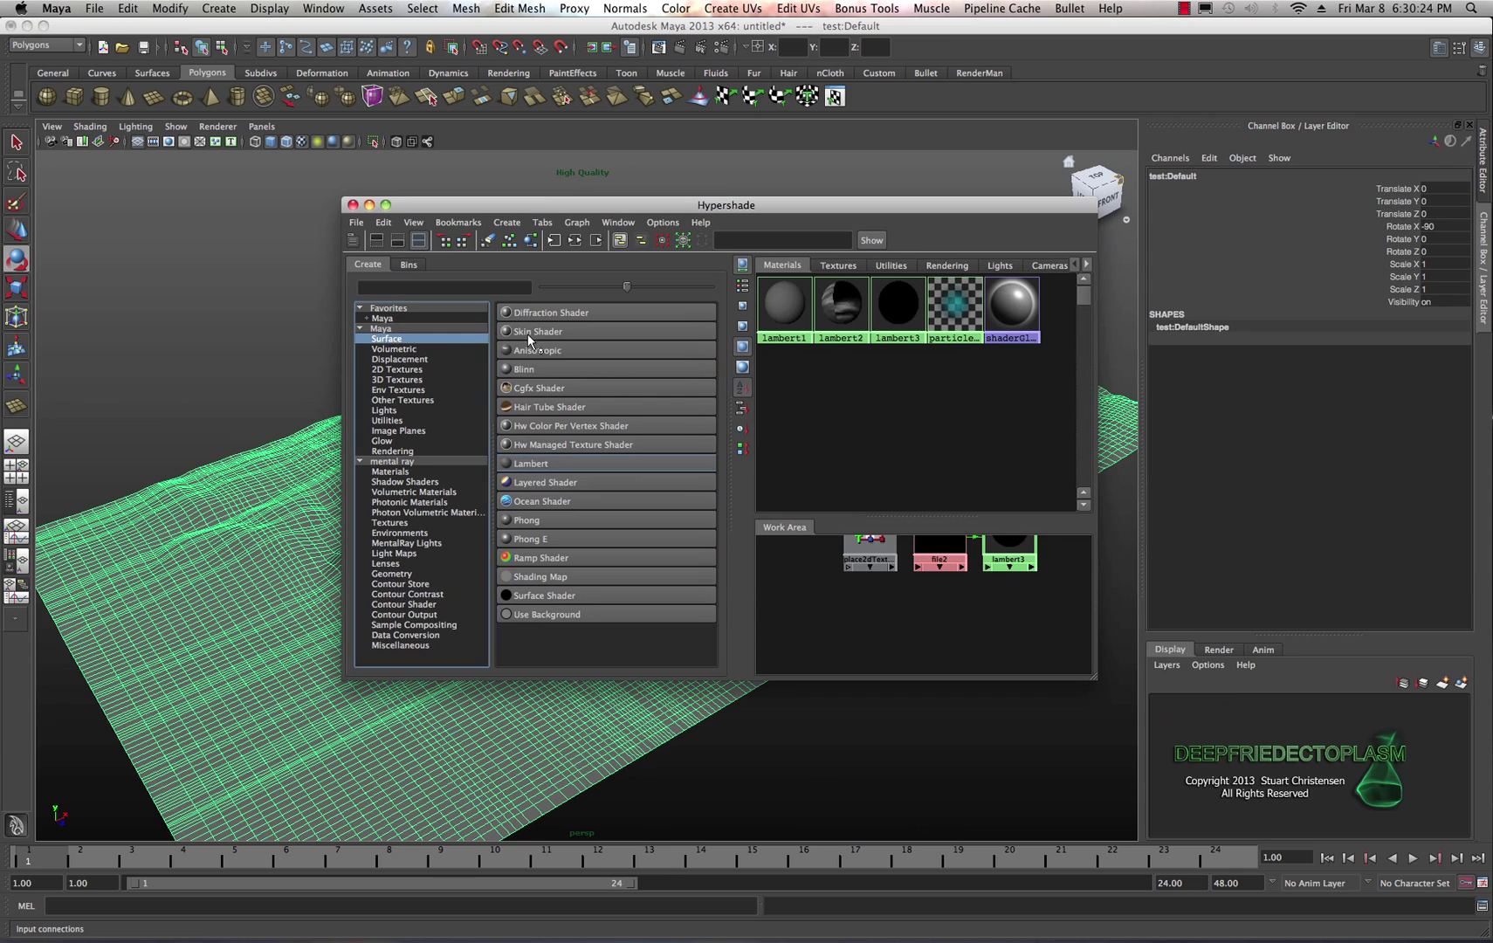
{"action": "left_click", "coordinate": [537, 463]}
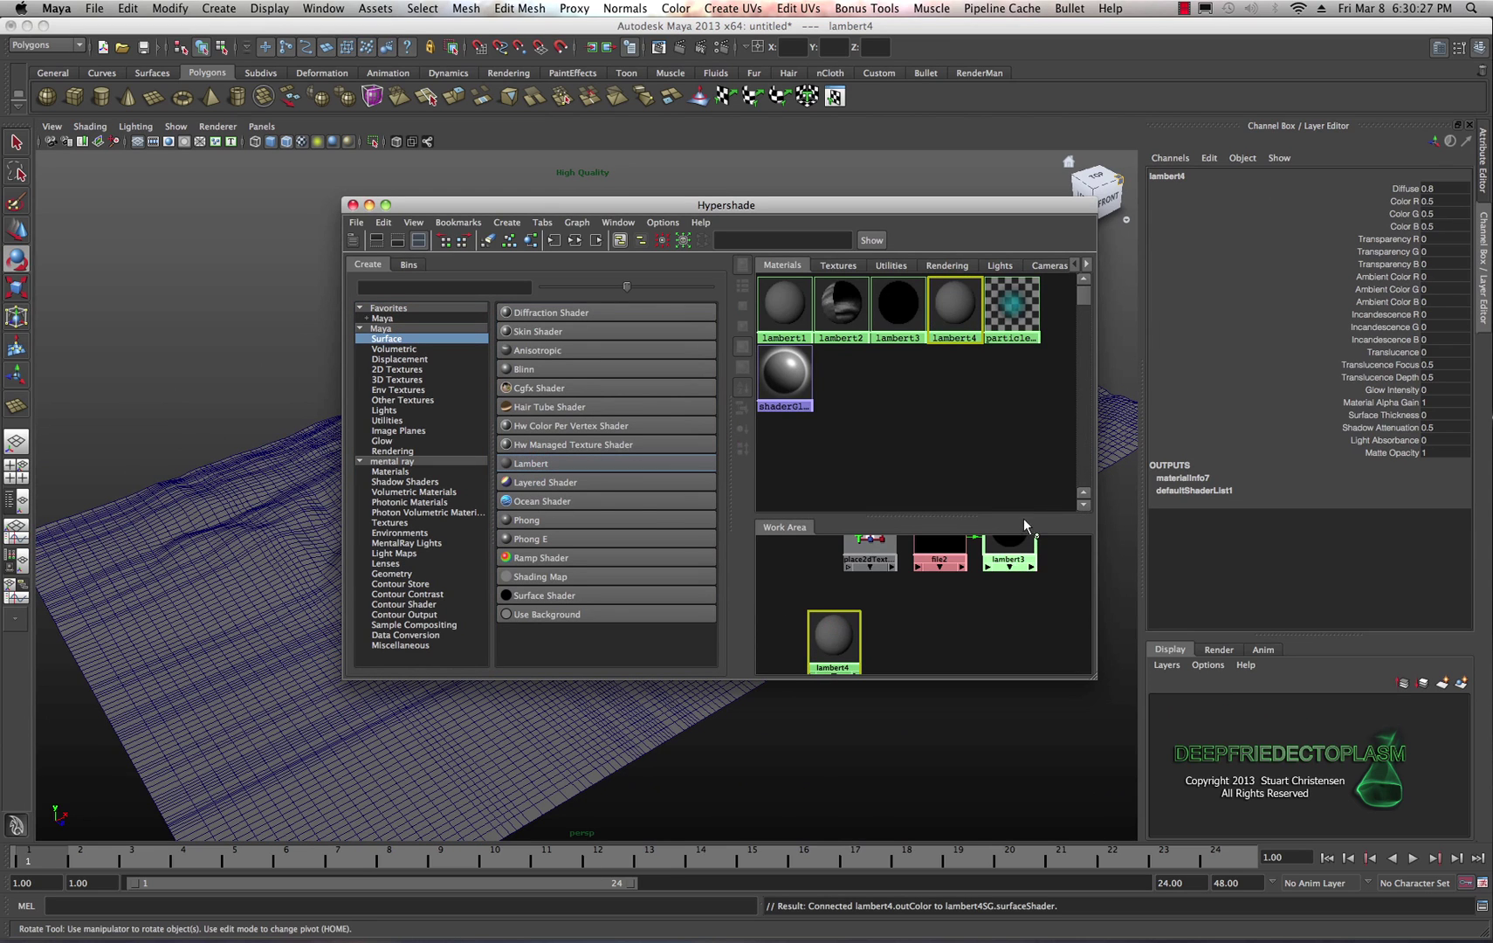
- Connect a 2D File texture to the new Lambert material's Color attribute
{"action": "left_click", "coordinate": [1439, 48]}
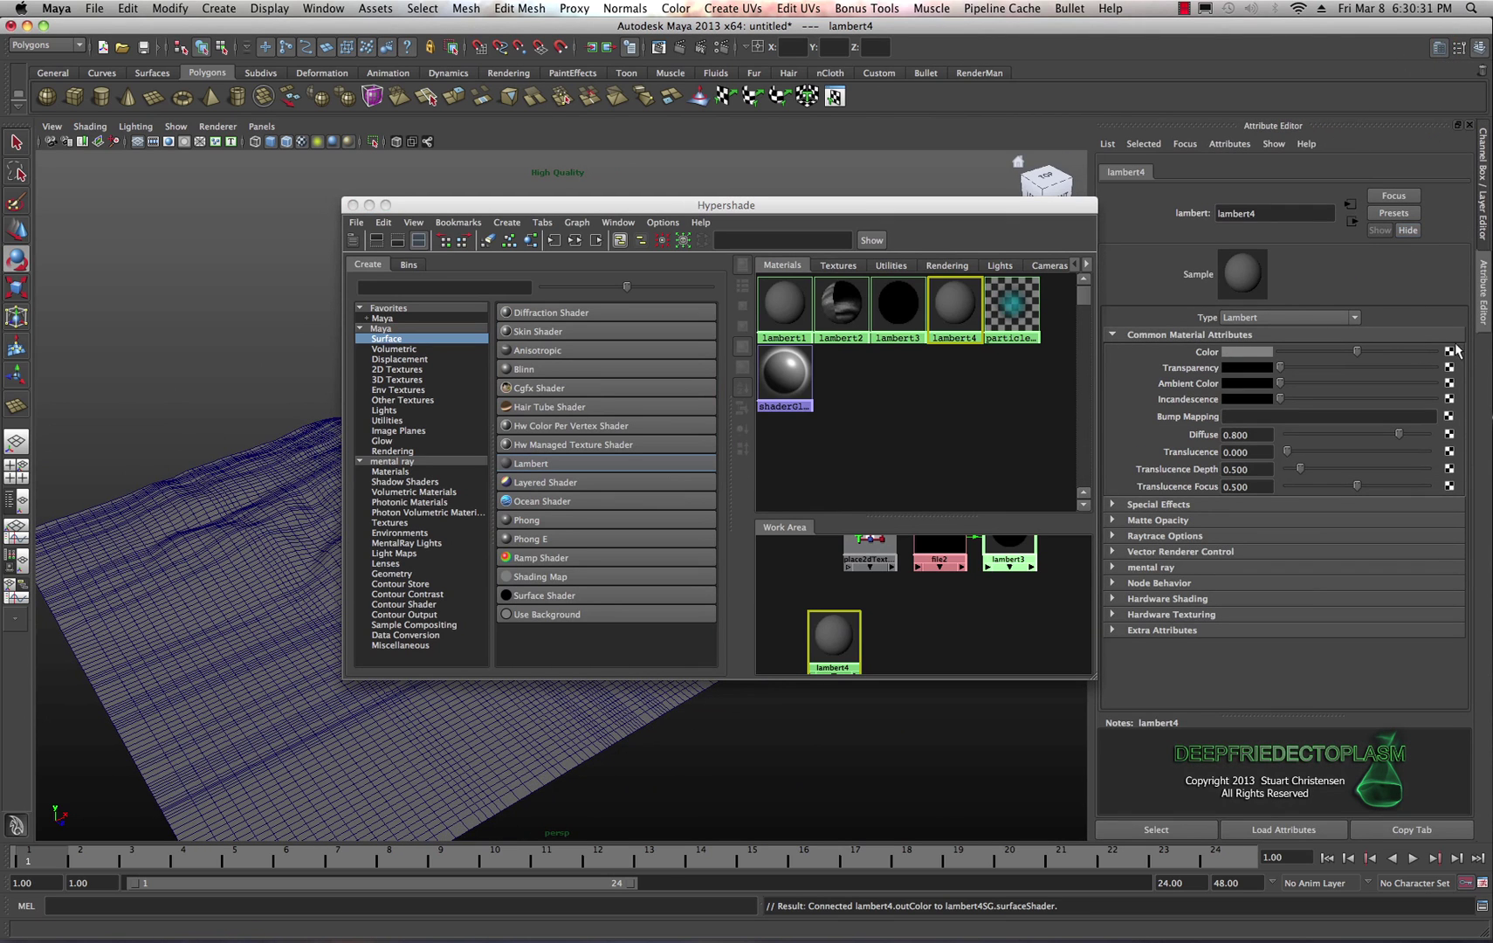
{"action": "left_click", "coordinate": [1448, 351]}
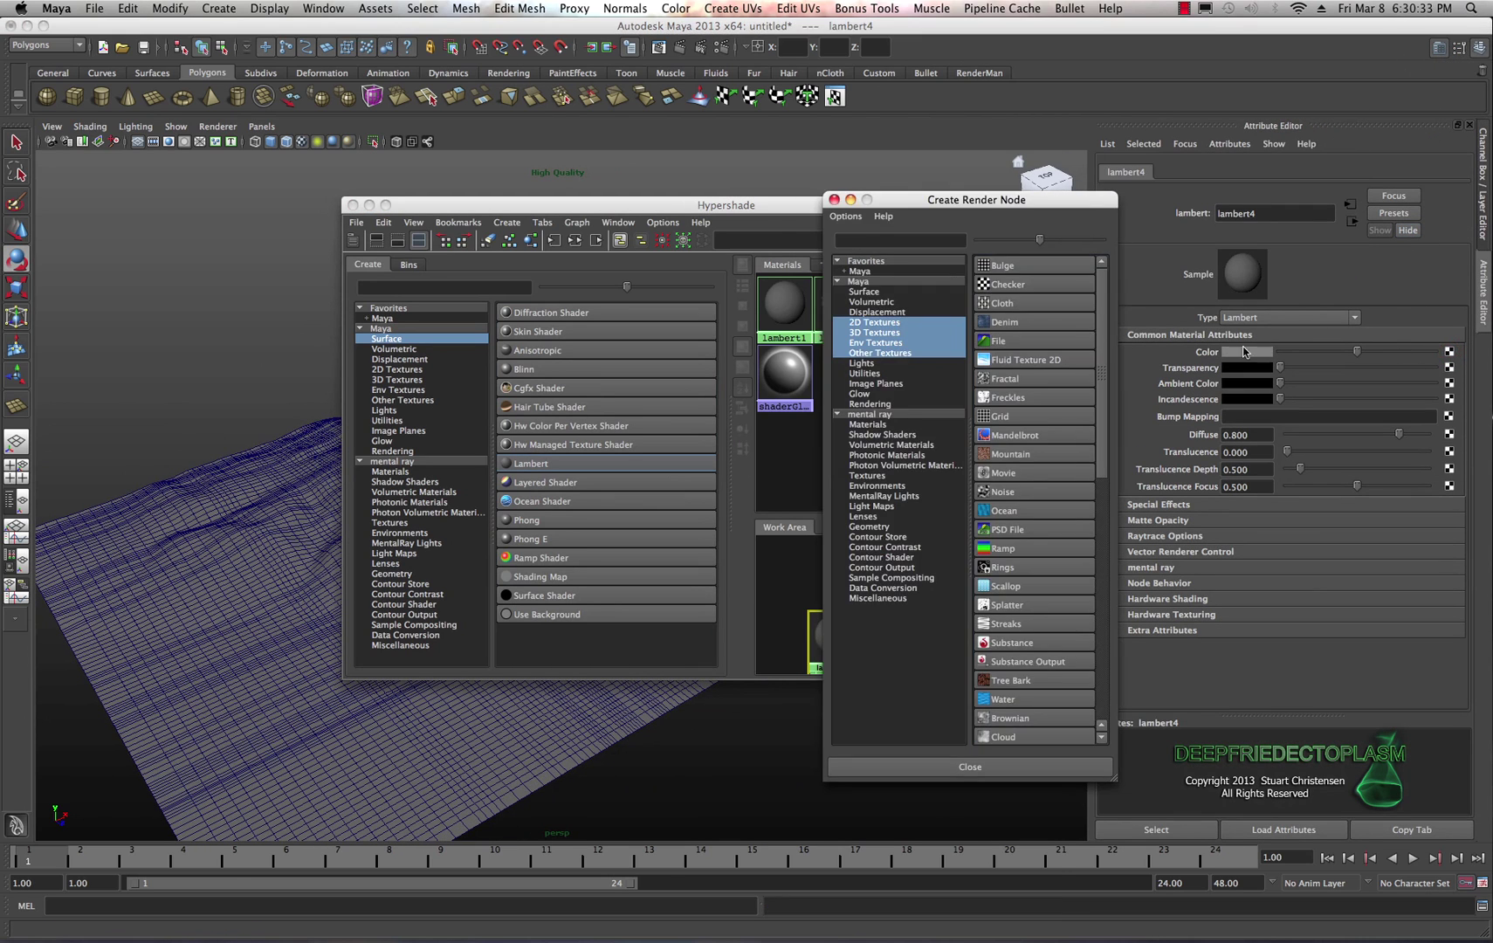
{"action": "left_click", "coordinate": [882, 322]}
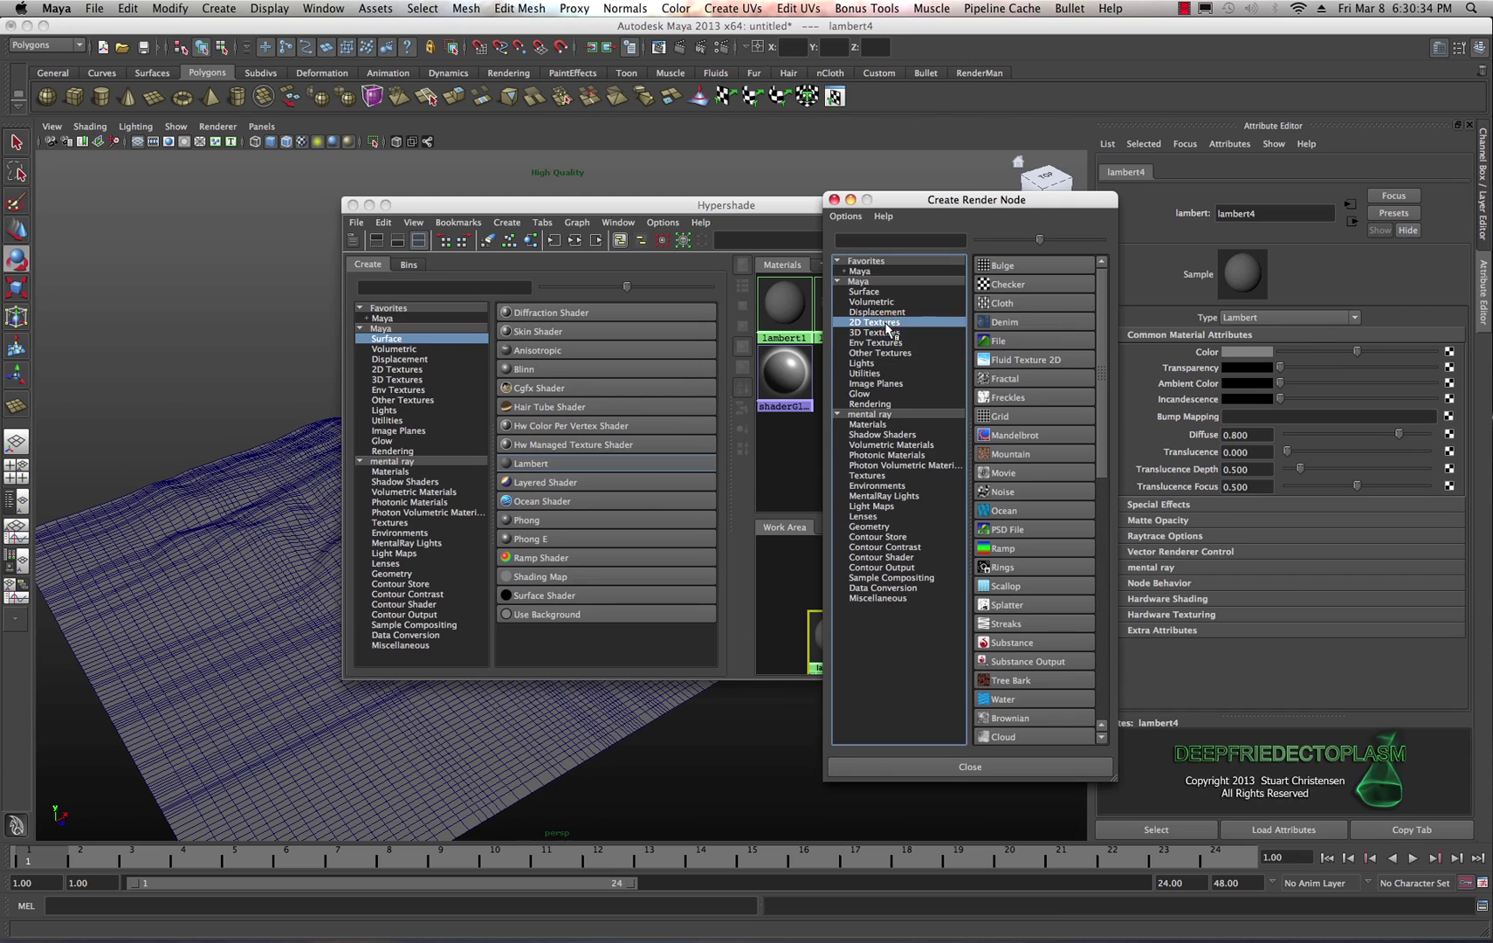
{"action": "left_click", "coordinate": [1015, 340]}
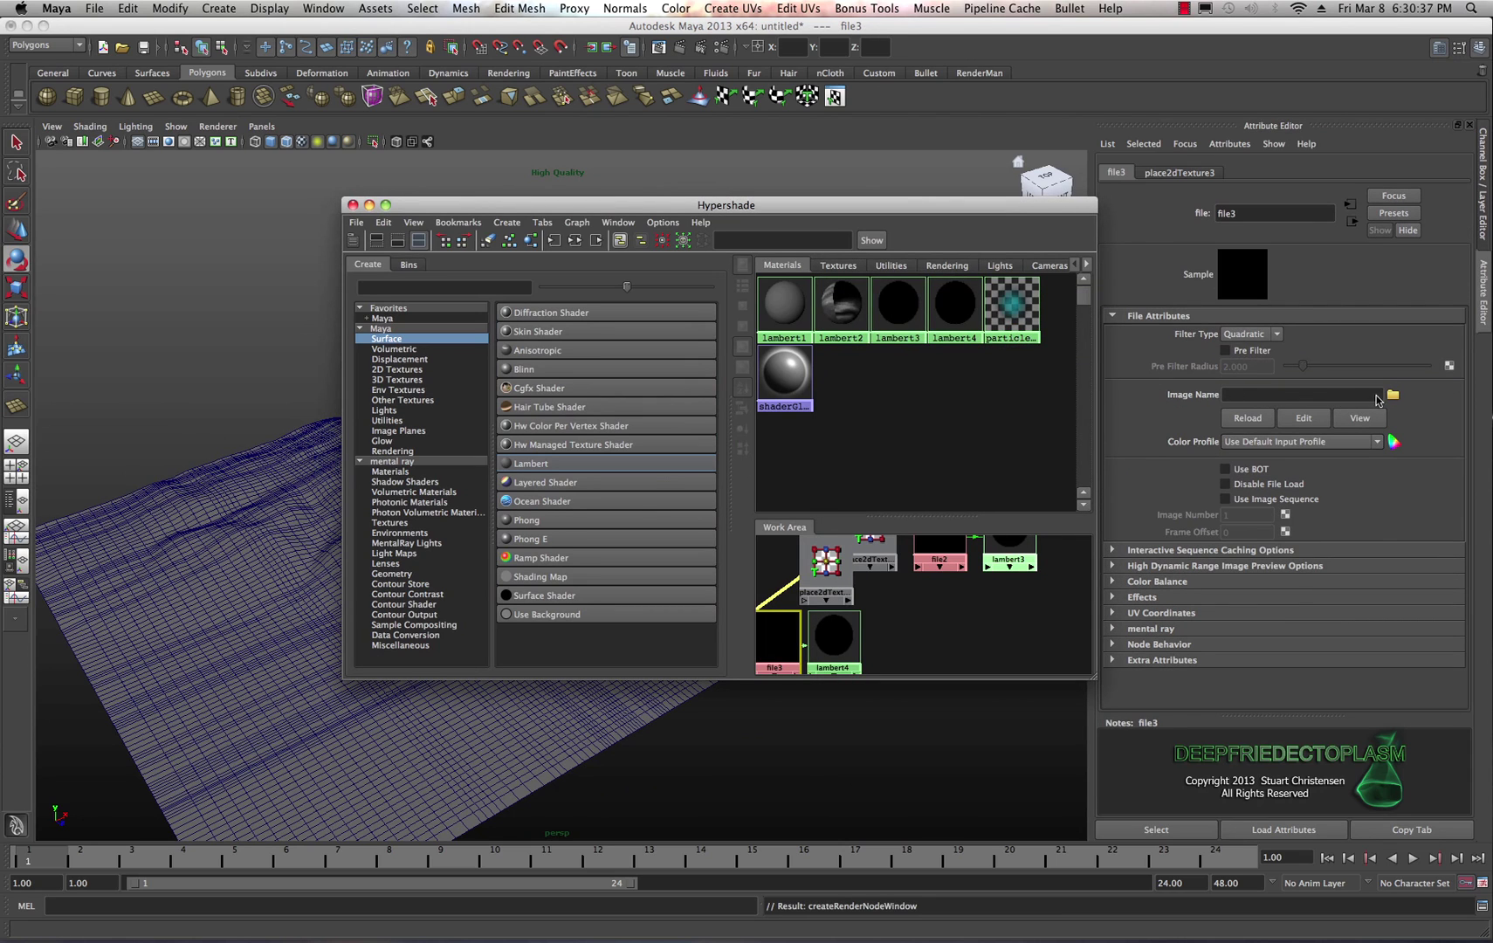
- Load Laguna_Beach_HeightMap_Grayscale.png from the Desktop's _Laguna folder as the file texture's image
{"action": "left_click", "coordinate": [1392, 396]}
{"action": "scroll", "coordinate": [525, 353], "scroll_direction": "down", "scroll_amount": 5}
{"action": "scroll", "coordinate": [524, 354], "scroll_direction": "down", "scroll_amount": 2}
{"action": "scroll", "coordinate": [515, 340], "scroll_direction": "up", "scroll_amount": 6}
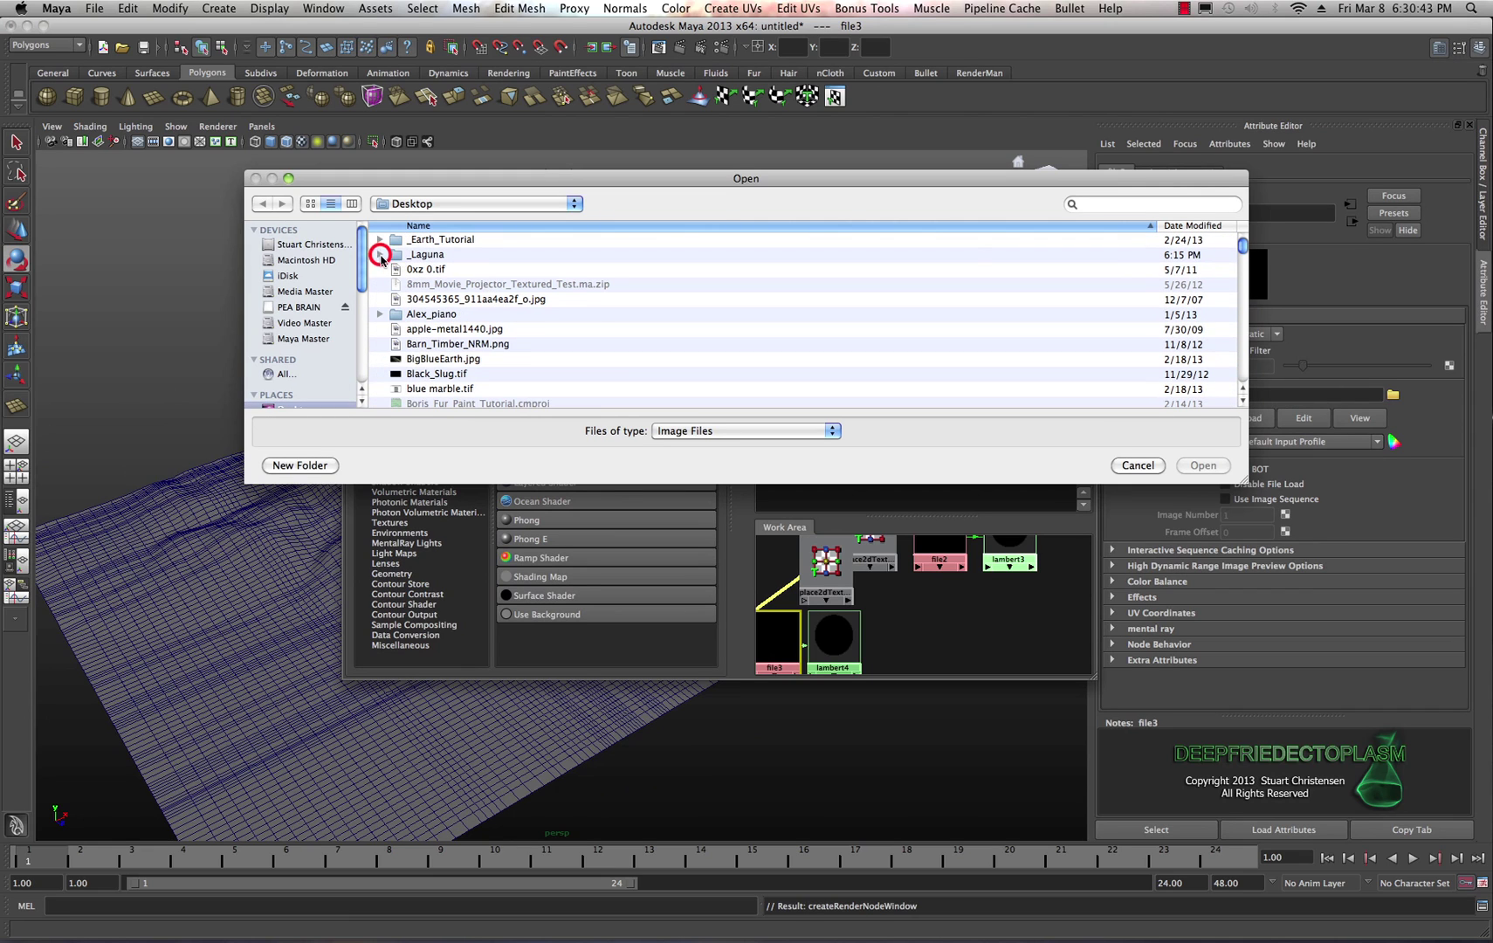
{"action": "left_click", "coordinate": [380, 254]}
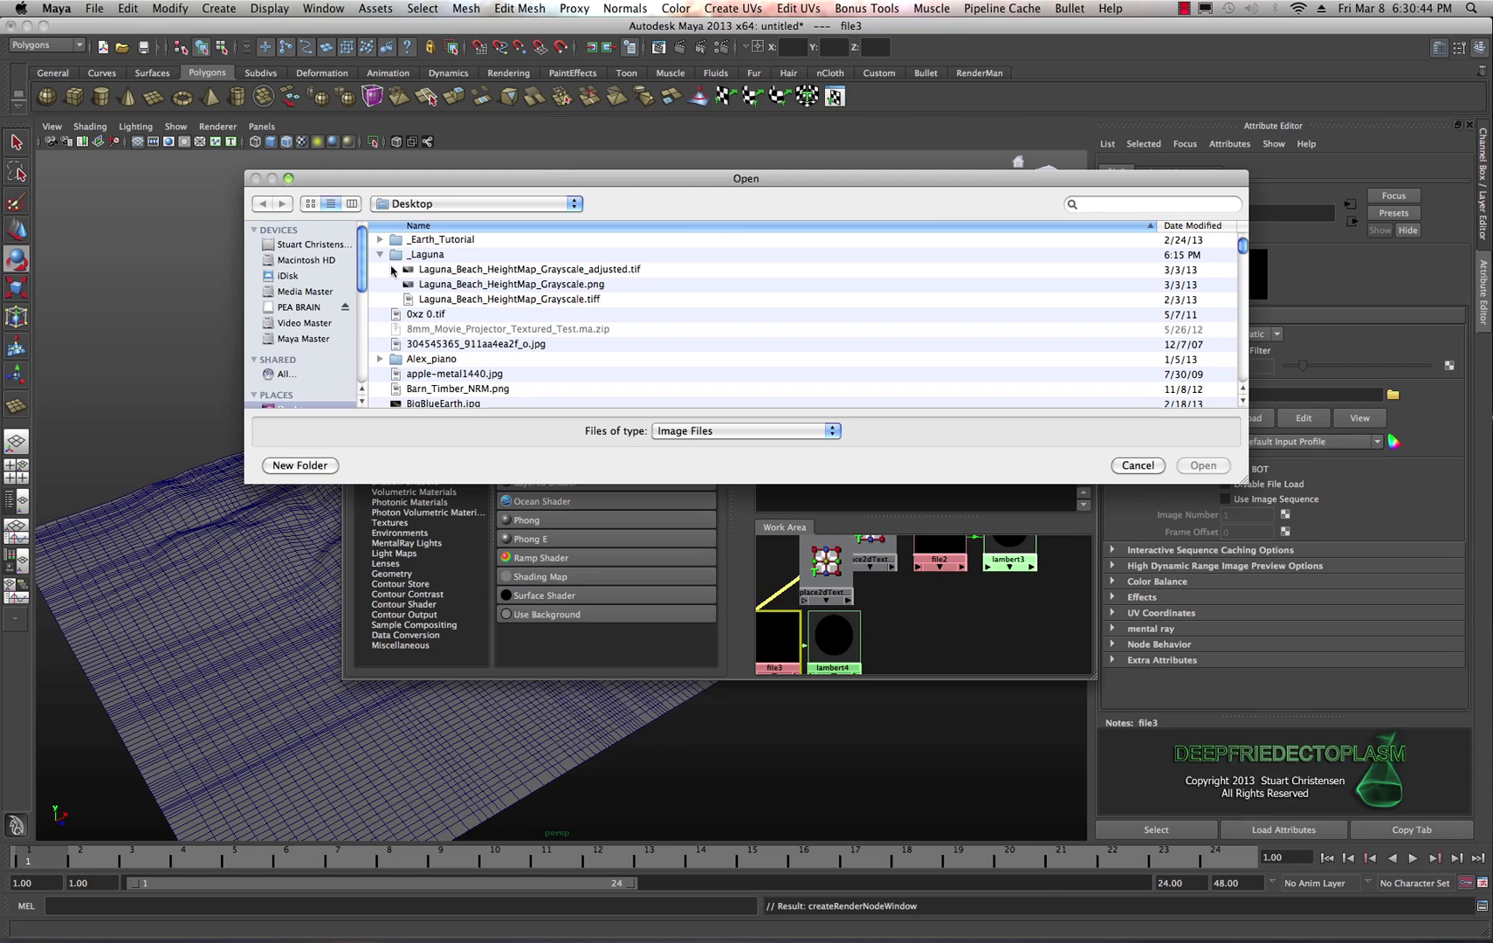
{"action": "left_click", "coordinate": [535, 283]}
{"action": "left_click", "coordinate": [1198, 465]}
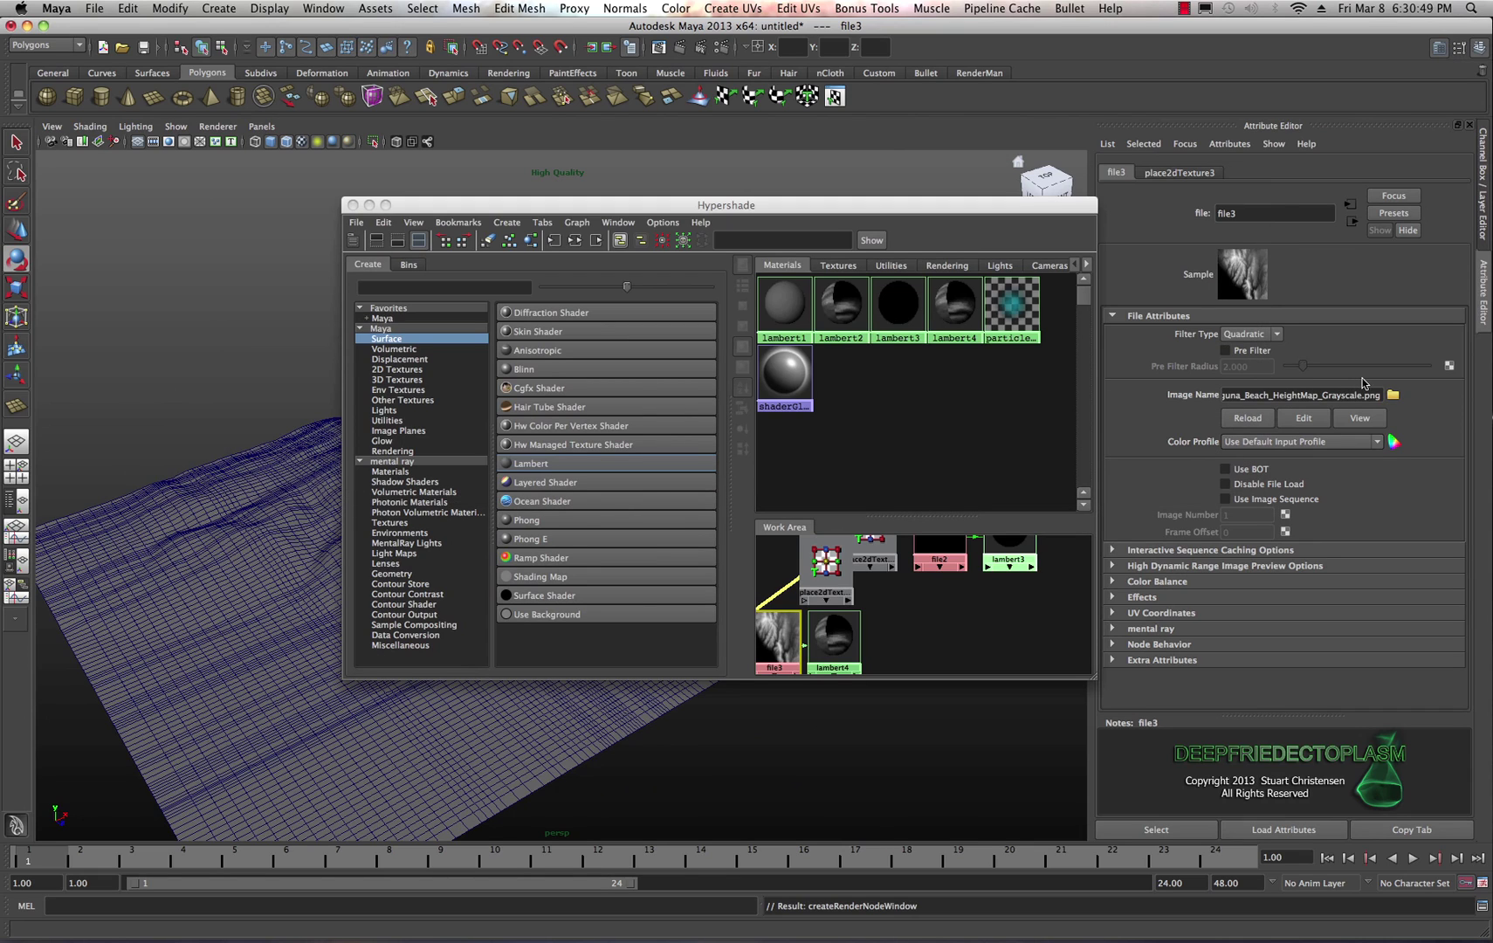
- Move the Hypershade off the viewport, assign the heightmap-textured Lambert material to the terrain mesh, and deselect it
{"action": "left_click", "coordinate": [772, 208]}
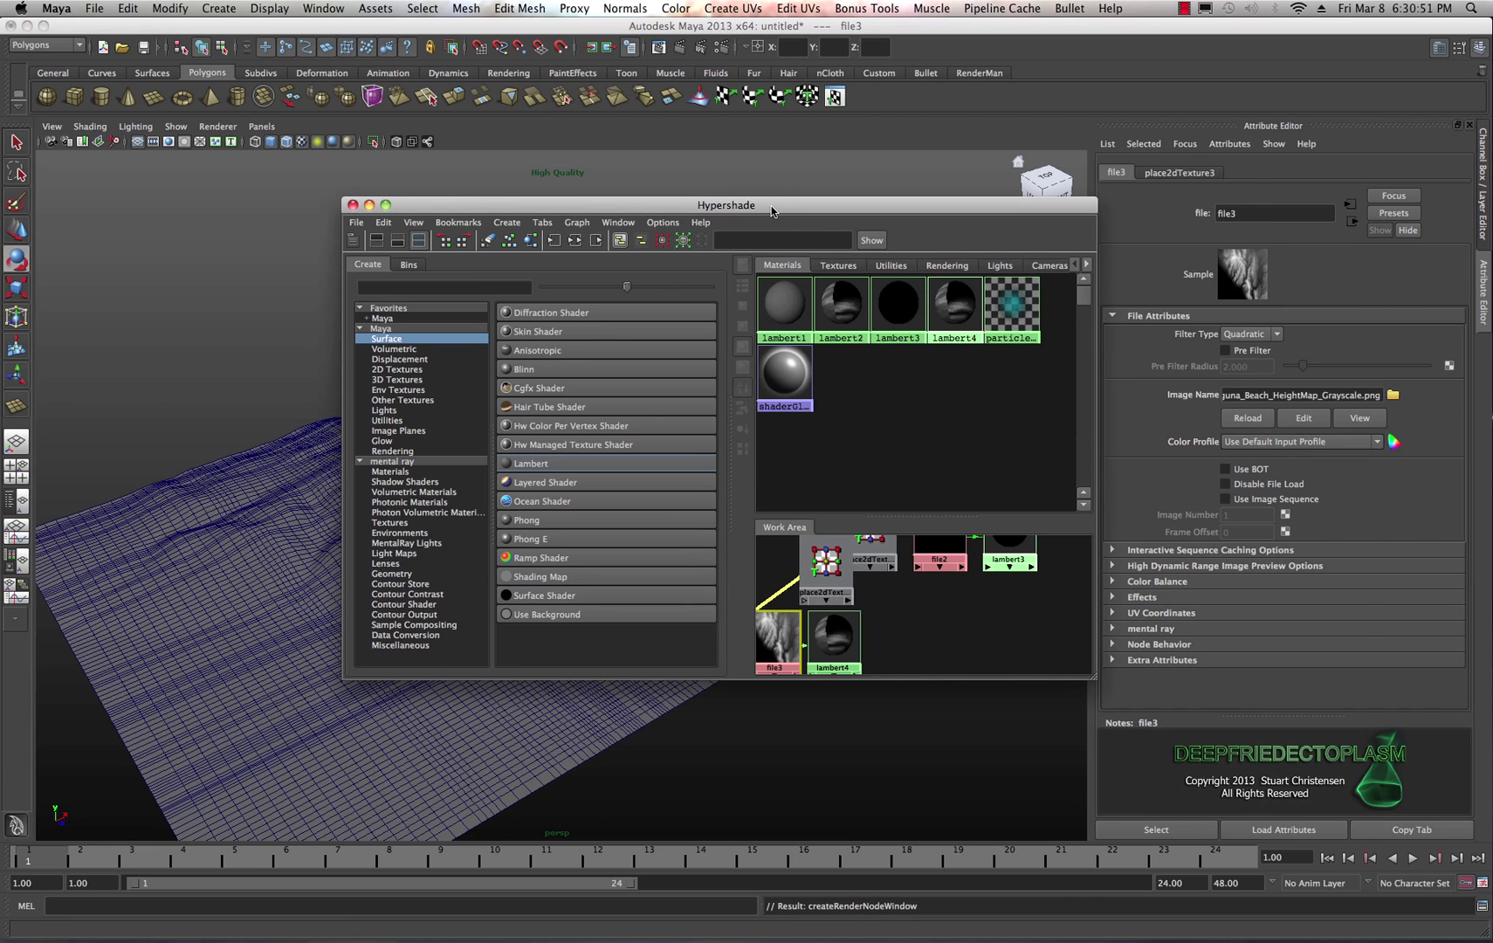
{"action": "left_click_drag", "start_coordinate": [772, 207], "coordinate": [1492, 332]}
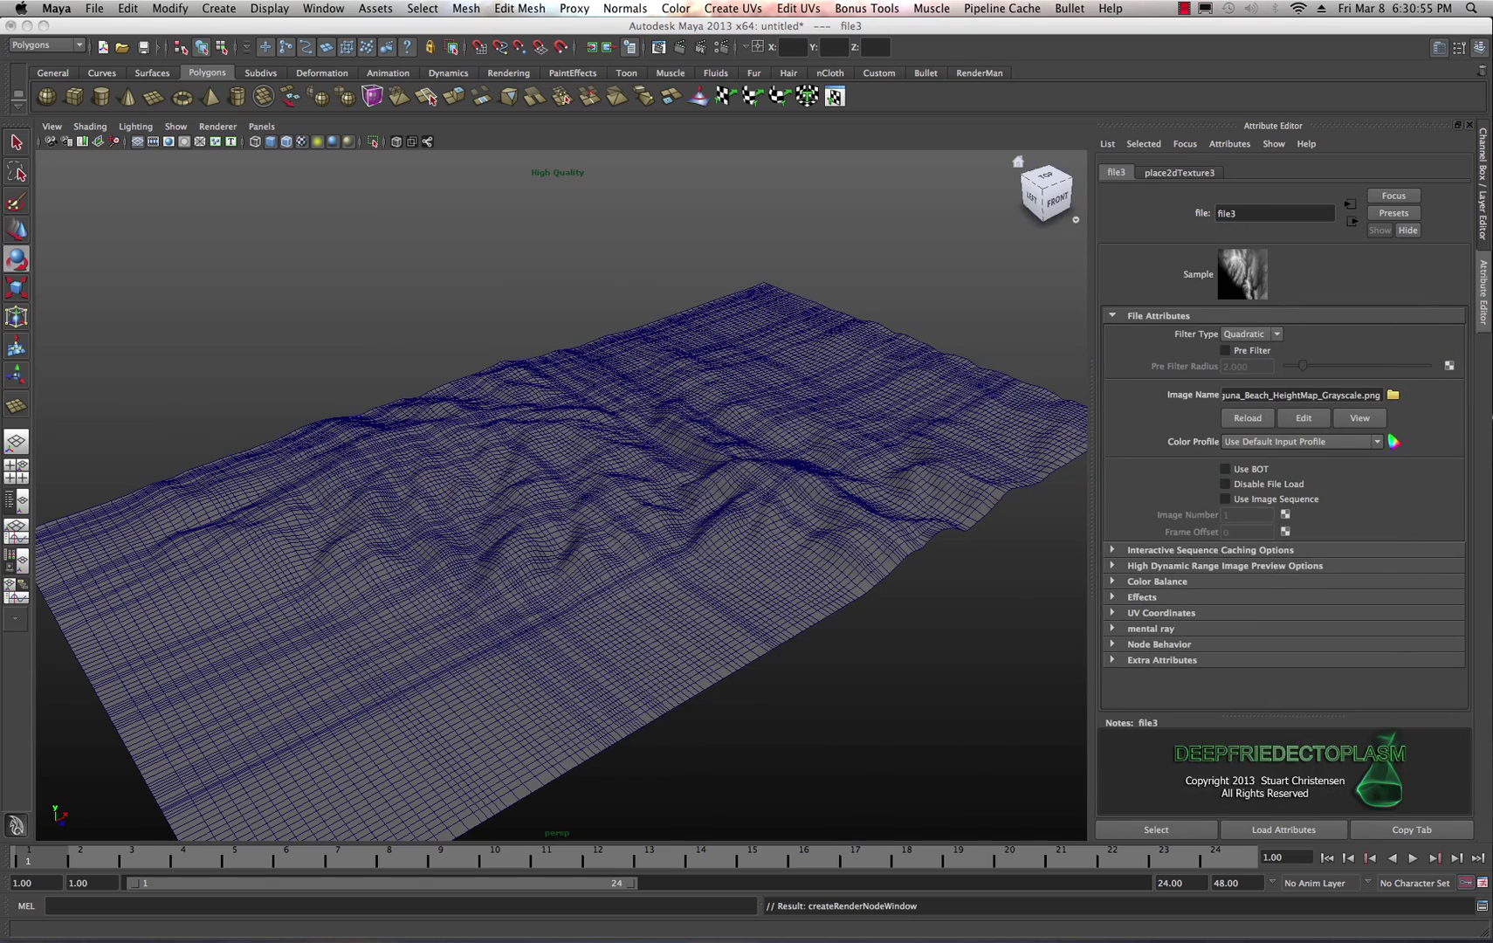
{"action": "left_click", "coordinate": [821, 450]}
{"action": "right_click_drag", "start_coordinate": [664, 431], "coordinate": [766, 717]}
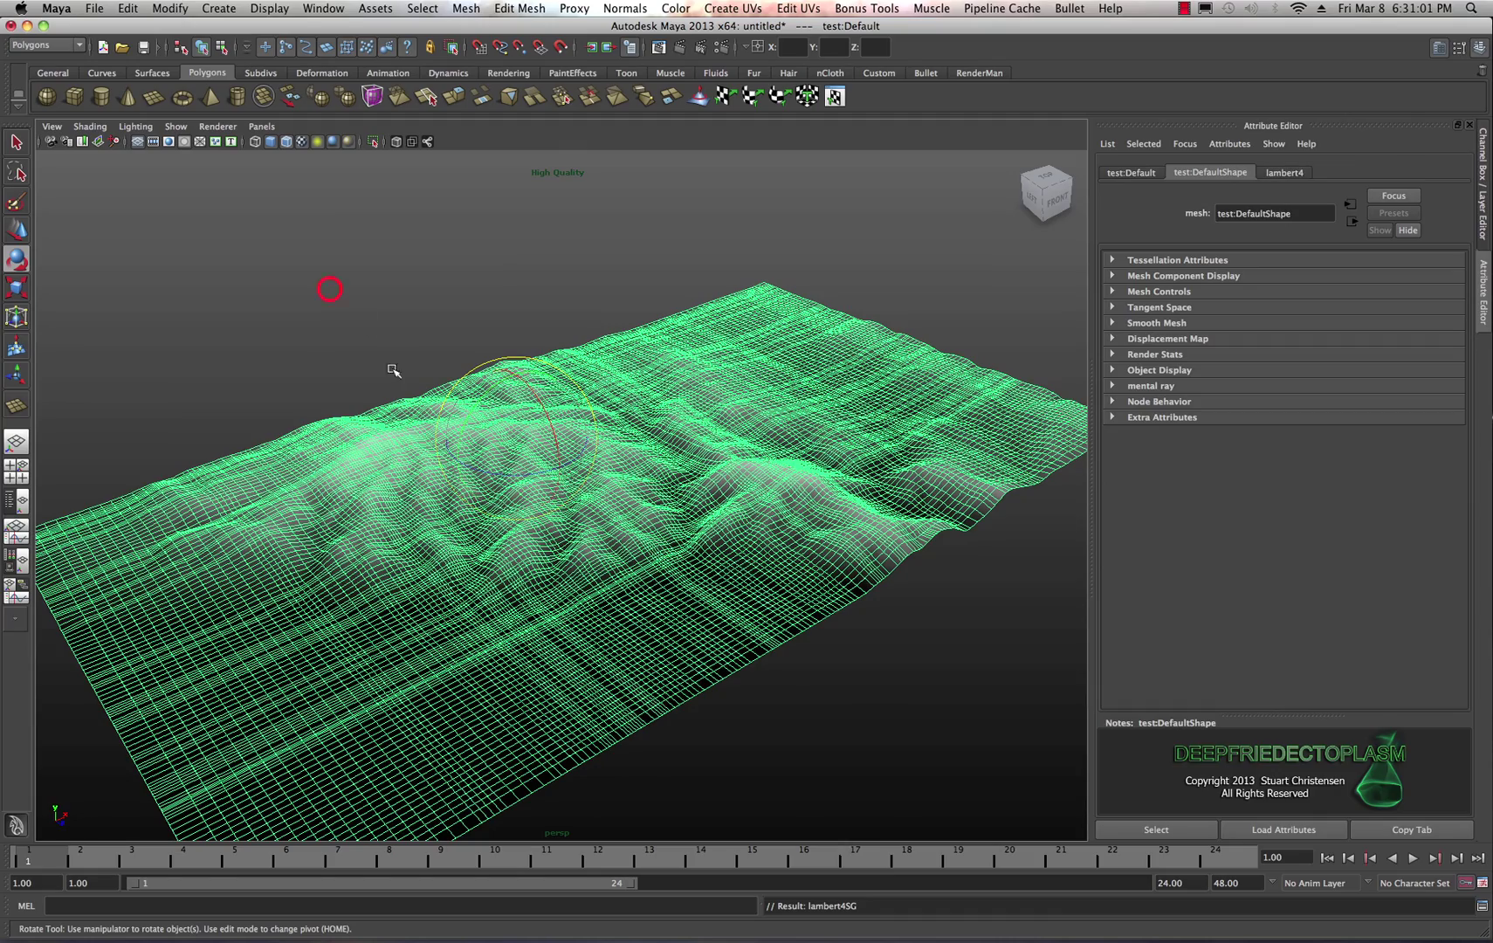
{"action": "left_click", "coordinate": [330, 293]}
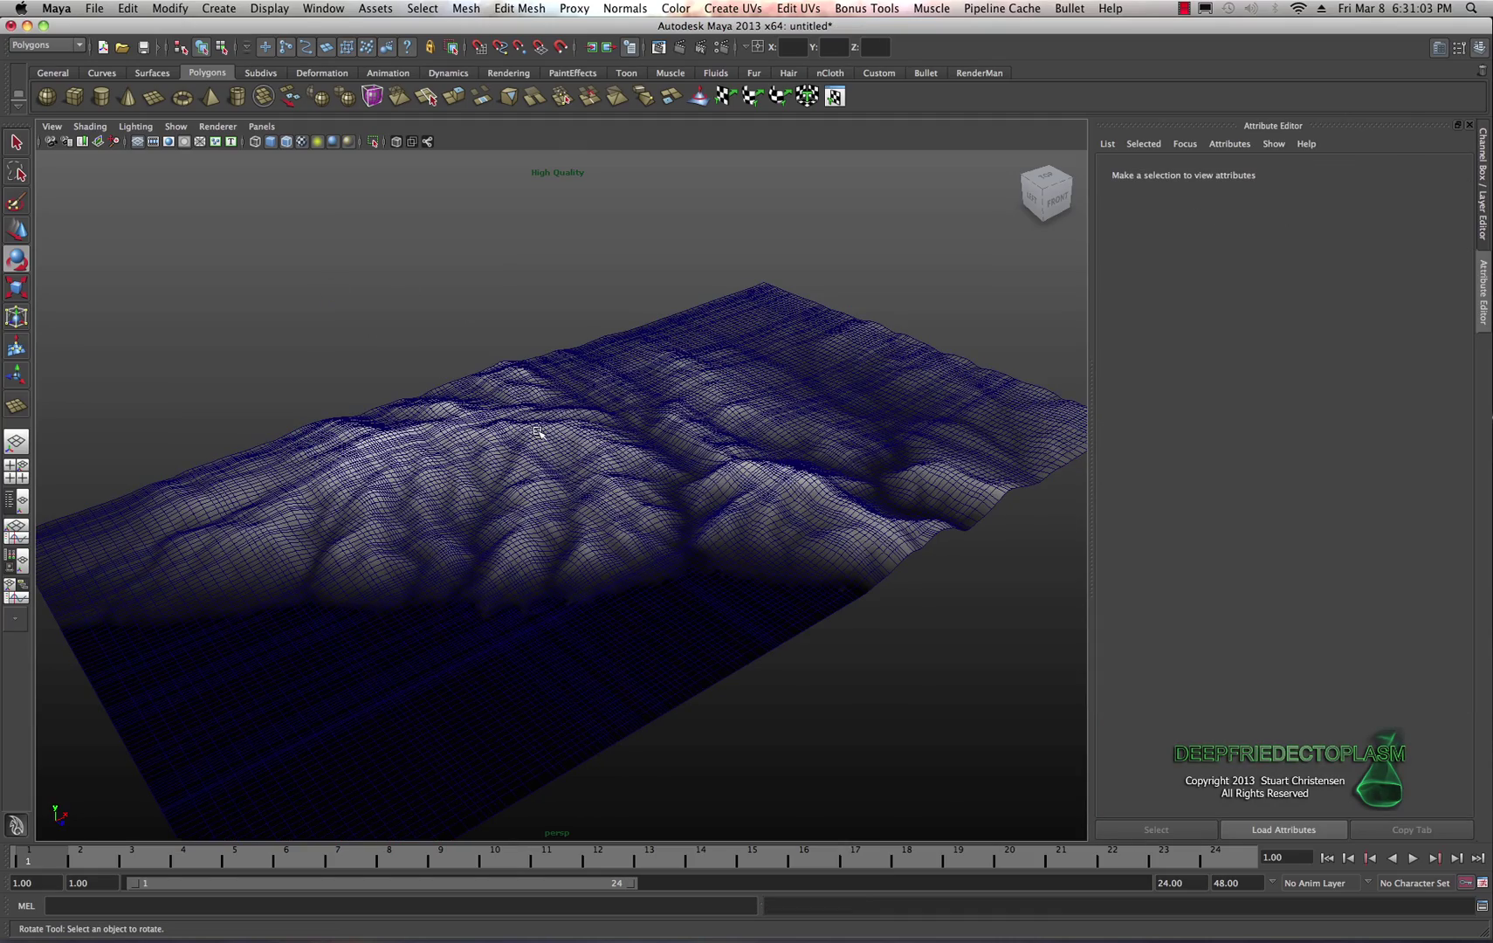
{"action": "left_click_drag", "start_coordinate": [743, 604], "coordinate": [716, 629], "text": "alt"}
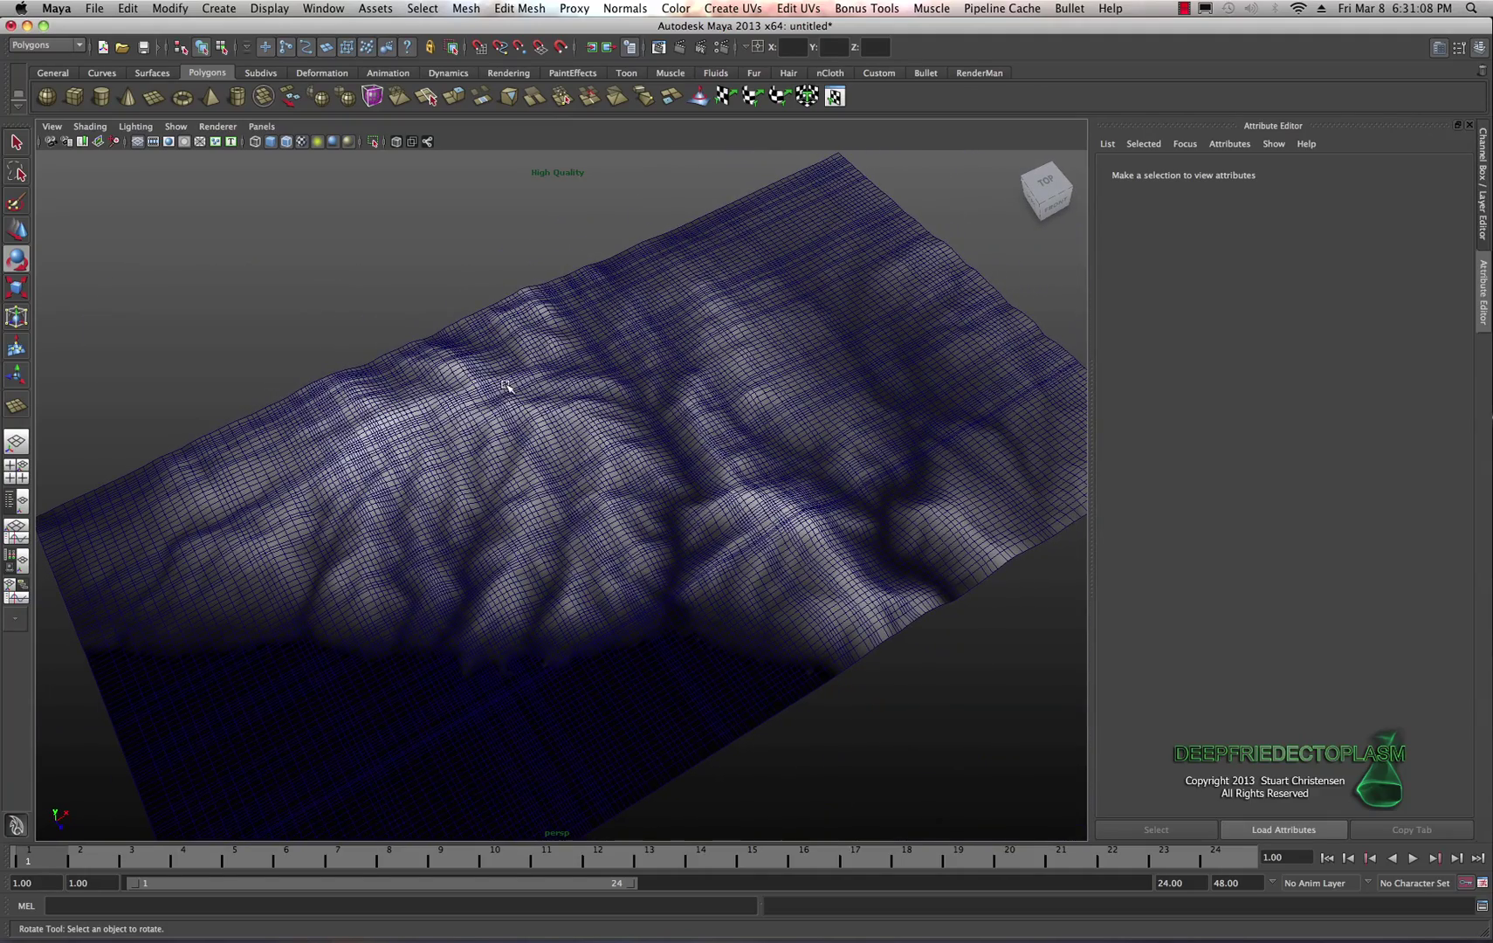
- Turn off the wireframe overlay on the shaded terrain and inspect its hills from a low, close front viewpoint
{"action": "left_click", "coordinate": [287, 141]}
{"action": "left_click_drag", "start_coordinate": [684, 612], "coordinate": [677, 540], "text": "alt"}
{"action": "scroll", "coordinate": [653, 481], "scroll_direction": "up", "scroll_amount": 10}
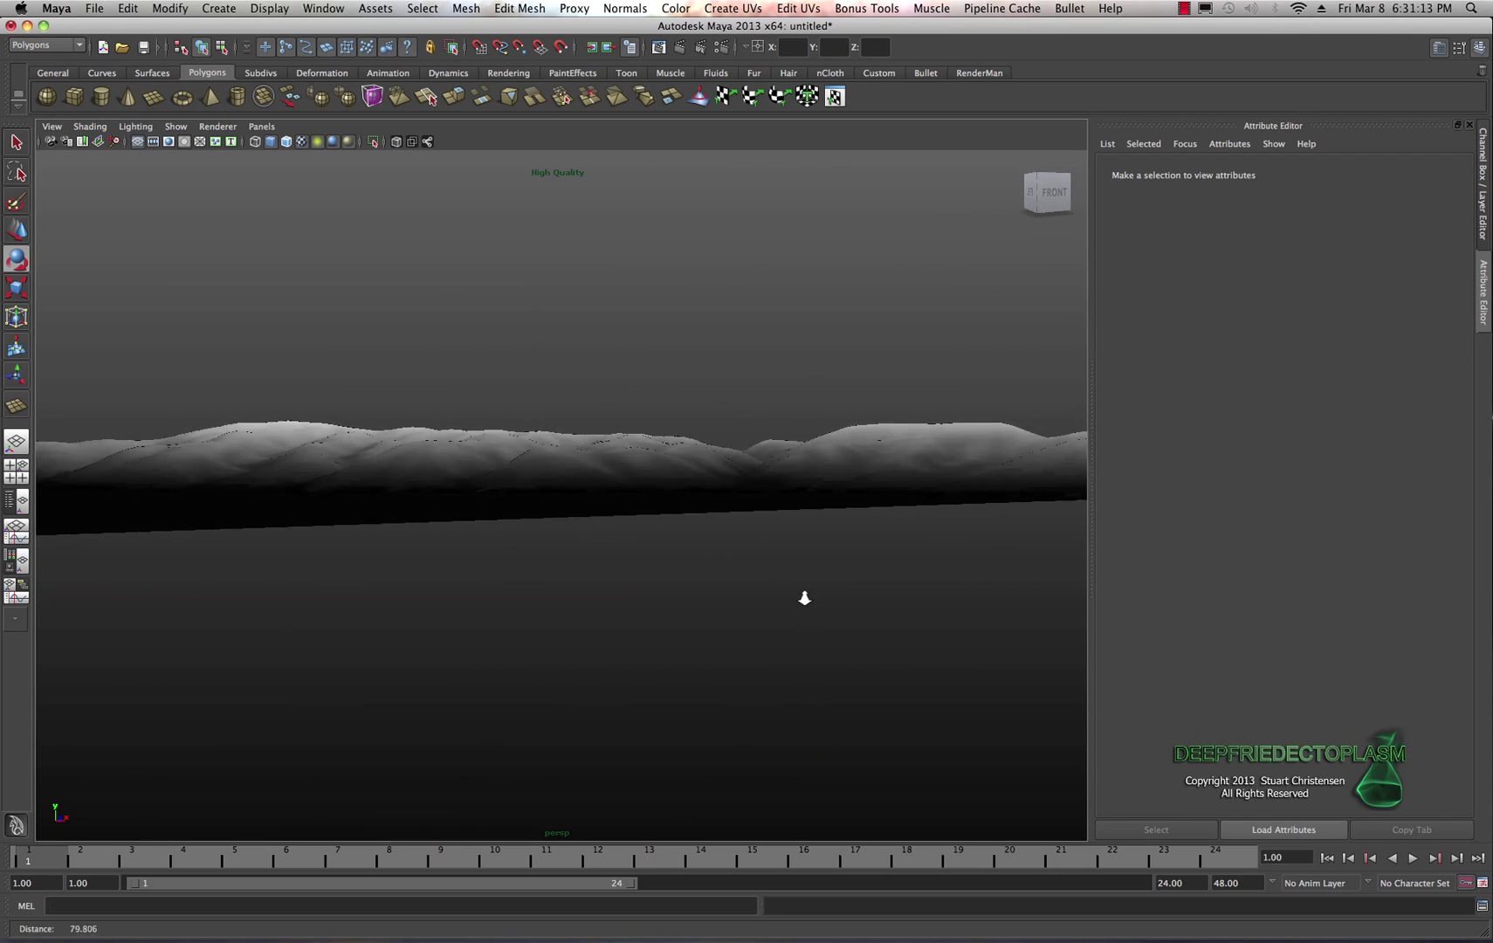
{"action": "scroll", "coordinate": [776, 481], "scroll_direction": "up", "scroll_amount": 8}
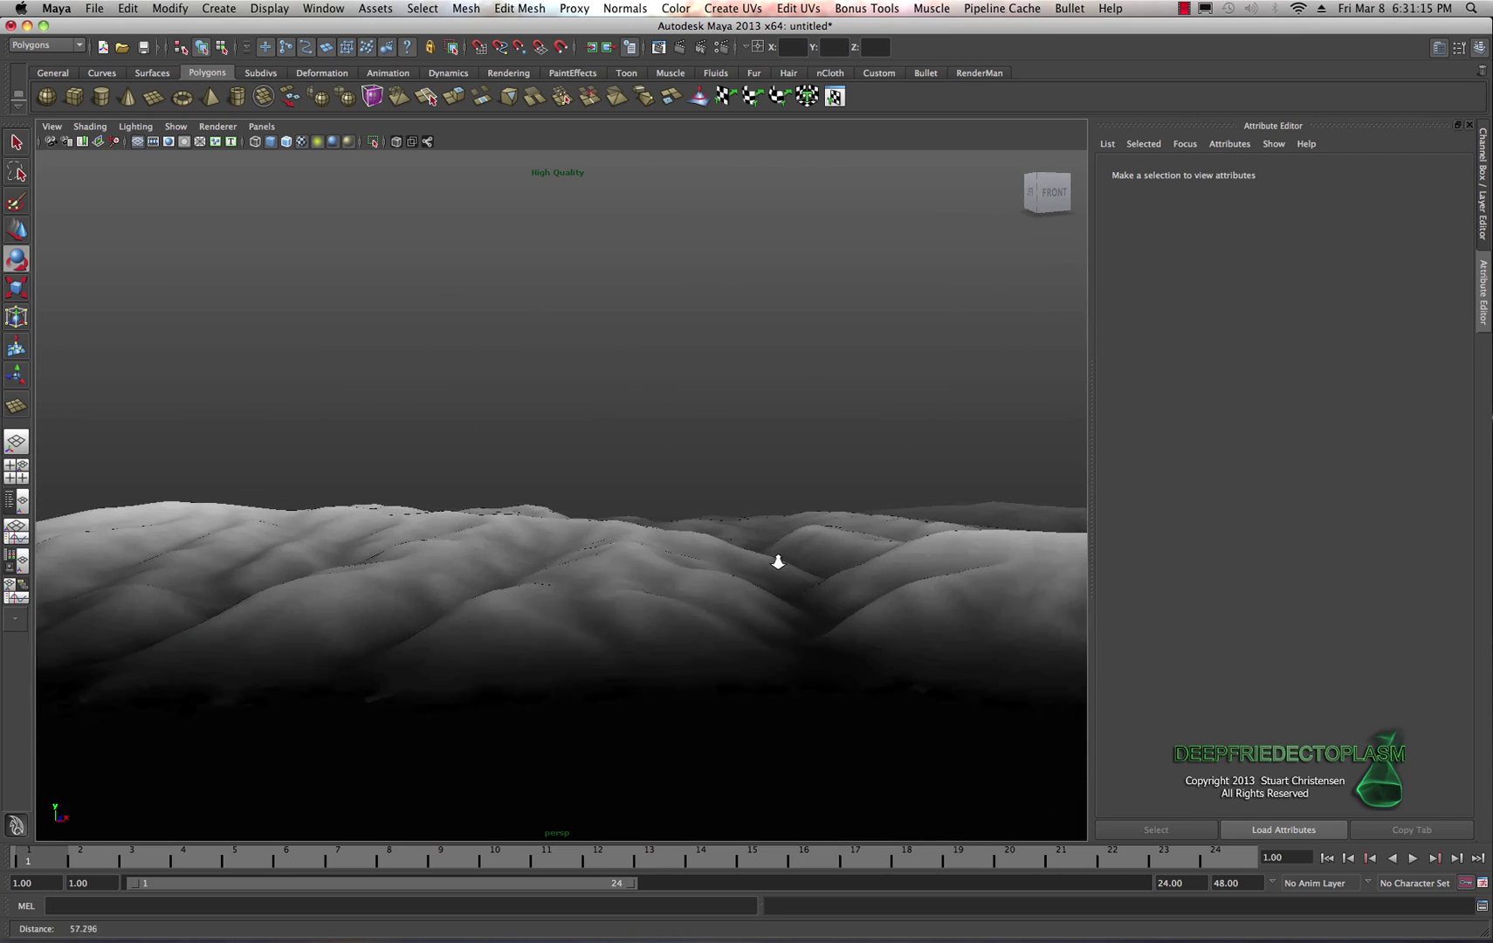
{"action": "middle_click_drag", "start_coordinate": [818, 614], "coordinate": [674, 566], "text": "alt"}
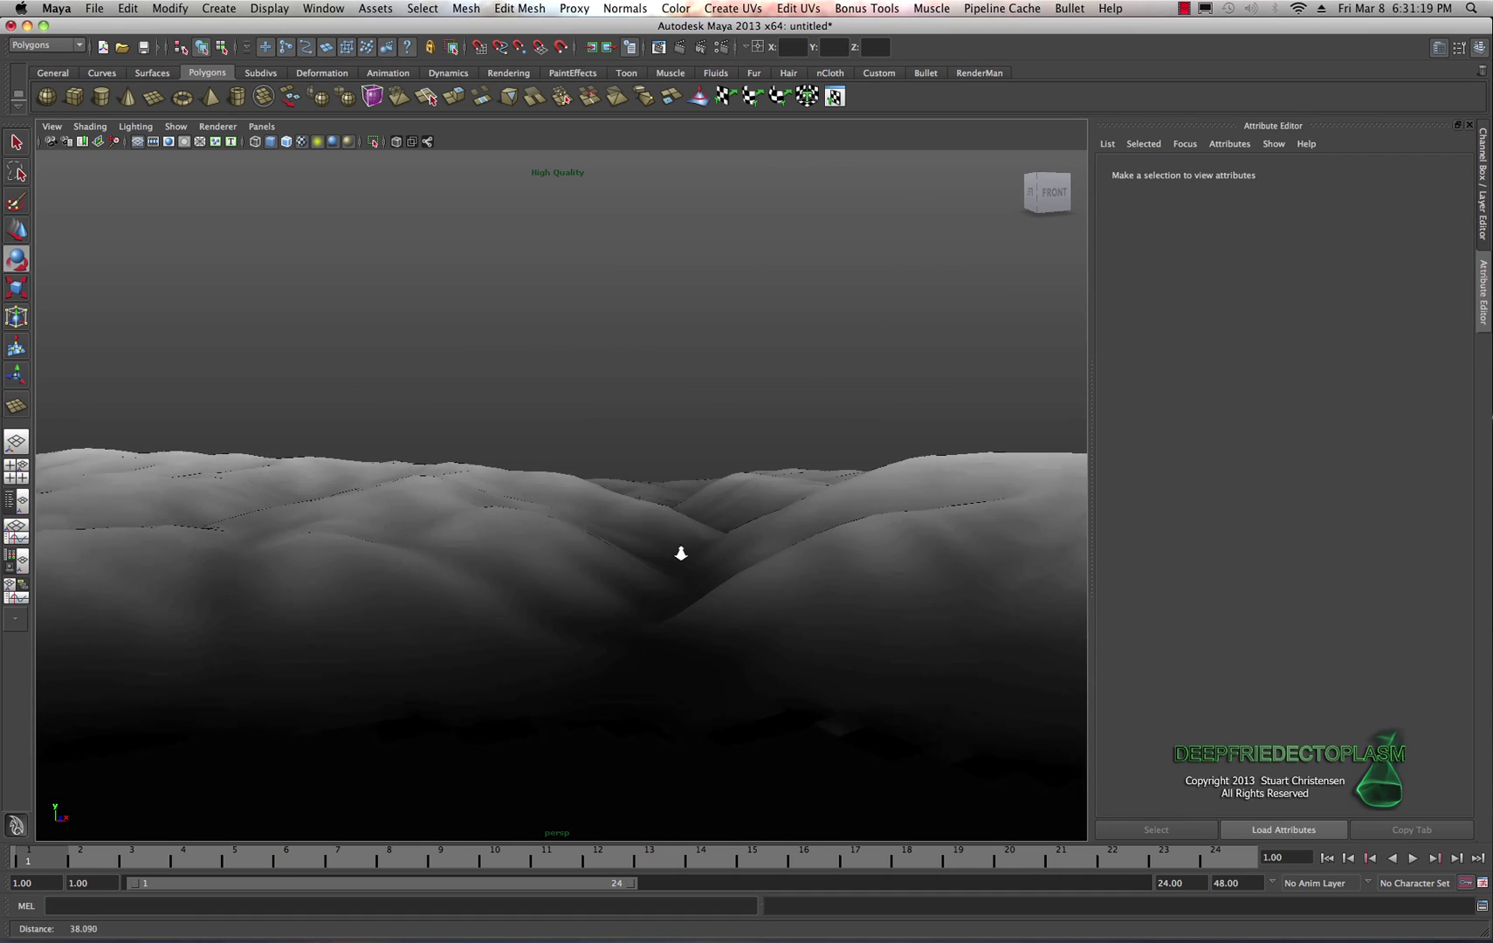
- Examine the heightmap-textured terrain's ridges and canyons, both up close and from an elevated overview
{"action": "left_click_drag", "start_coordinate": [693, 566], "coordinate": [639, 515], "text": "alt"}
{"action": "left_click_drag", "start_coordinate": [676, 503], "coordinate": [686, 431], "text": "alt"}
{"action": "right_click_drag", "start_coordinate": [686, 432], "coordinate": [829, 543], "text": "alt"}
{"action": "middle_click_drag", "start_coordinate": [830, 543], "coordinate": [710, 463], "text": "alt"}
{"action": "left_click_drag", "start_coordinate": [682, 452], "coordinate": [709, 594], "text": "alt"}
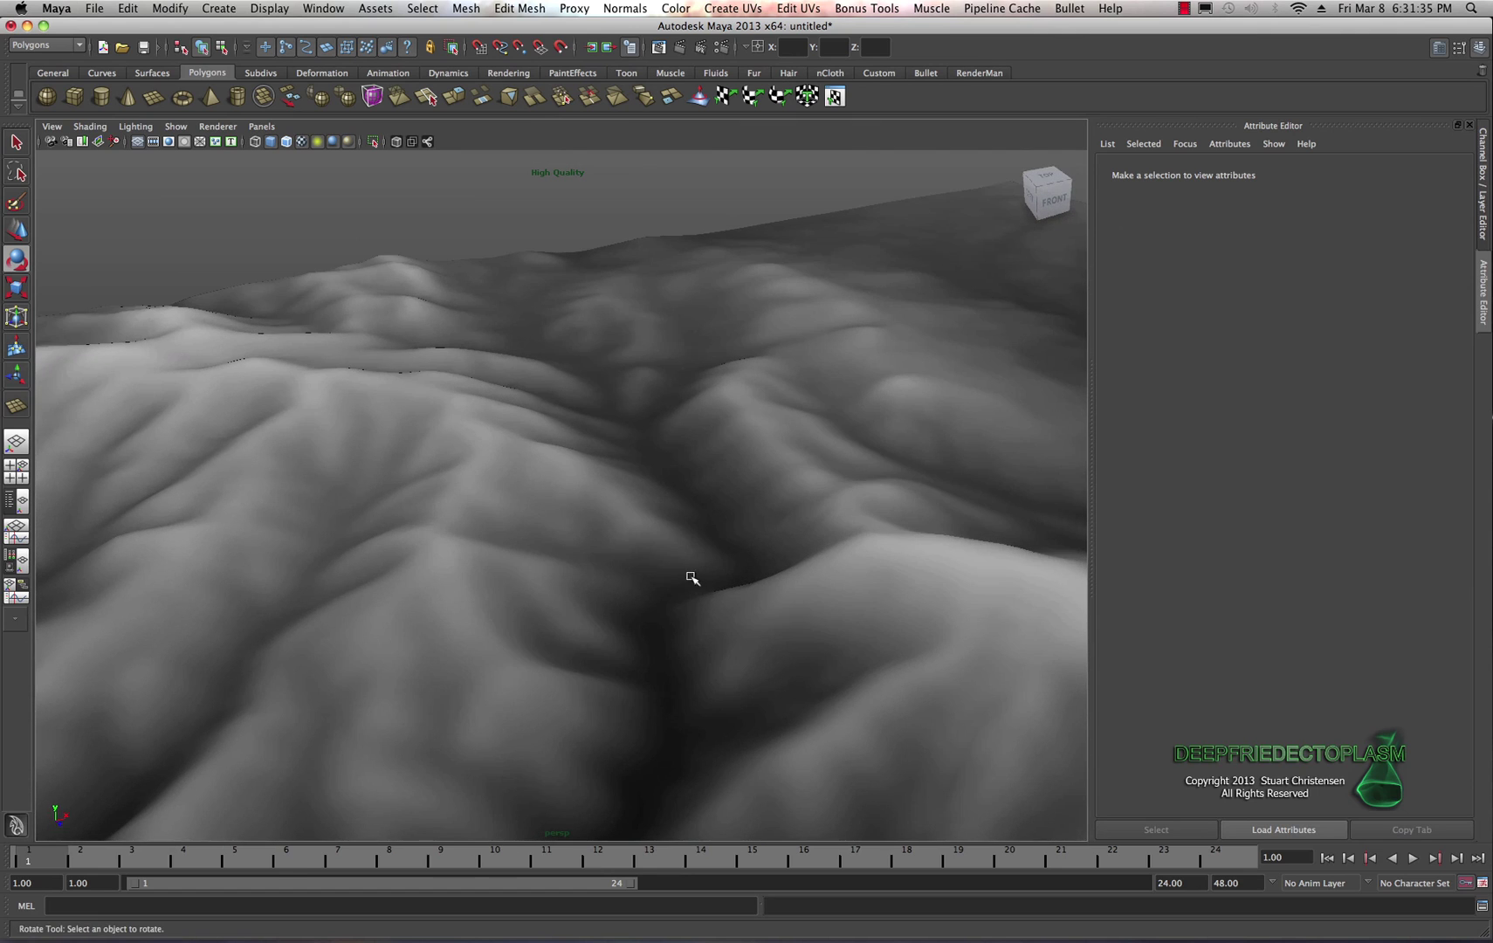
{"action": "left_click_drag", "start_coordinate": [700, 493], "coordinate": [587, 457], "text": "alt"}
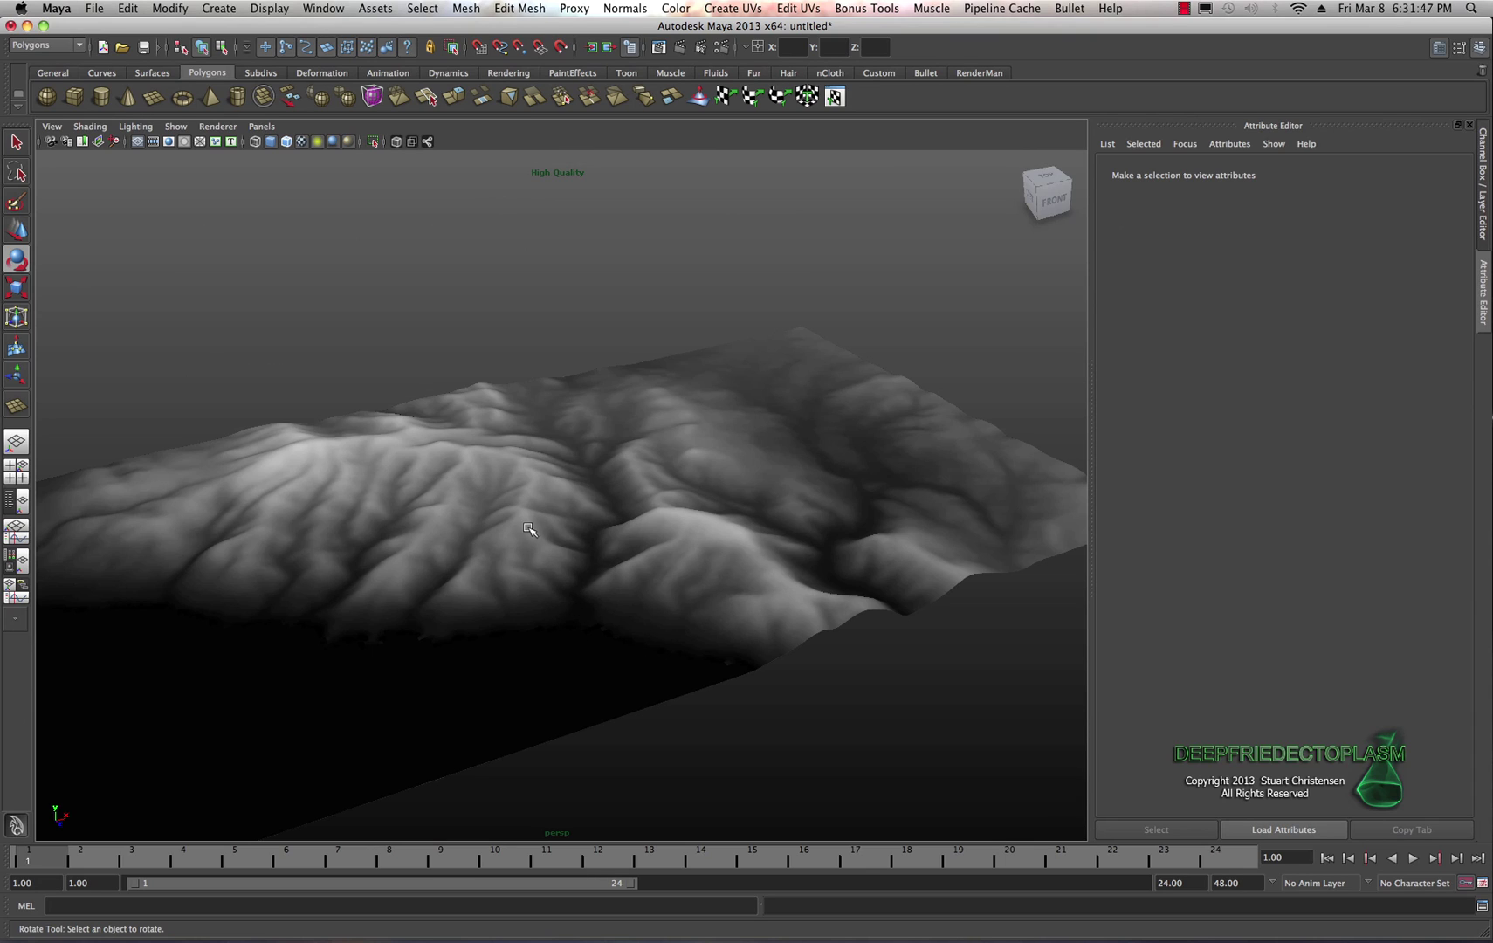
{"action": "scroll", "coordinate": [600, 543], "scroll_direction": "down", "scroll_amount": 2}
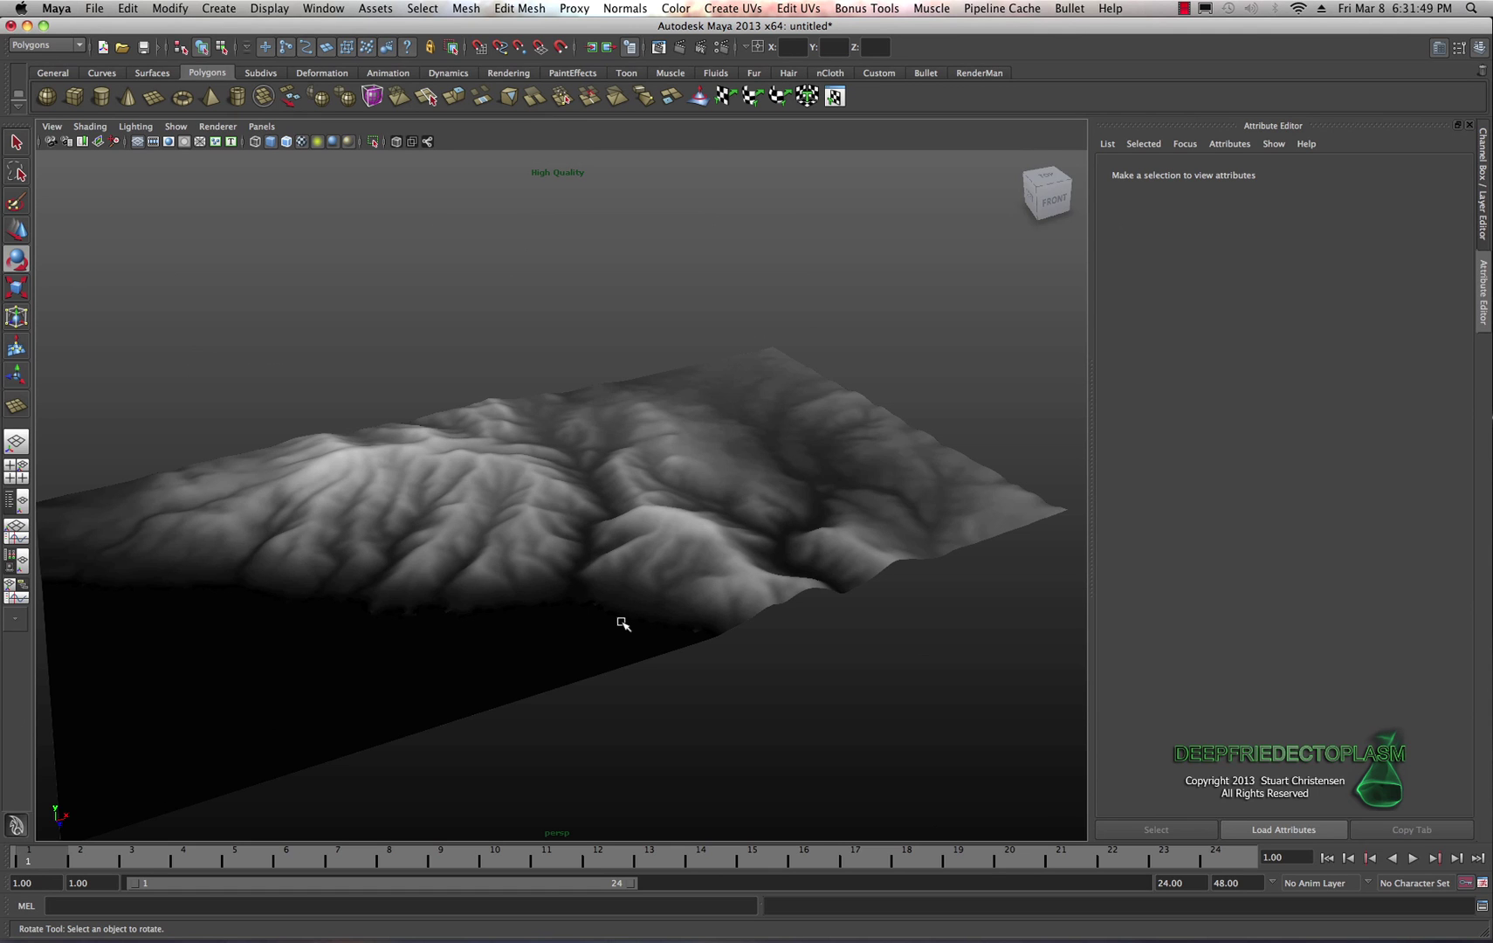
{"action": "scroll", "coordinate": [697, 596], "scroll_direction": "up", "scroll_amount": 4}
{"action": "scroll", "coordinate": [707, 500], "scroll_direction": "up", "scroll_amount": 4}
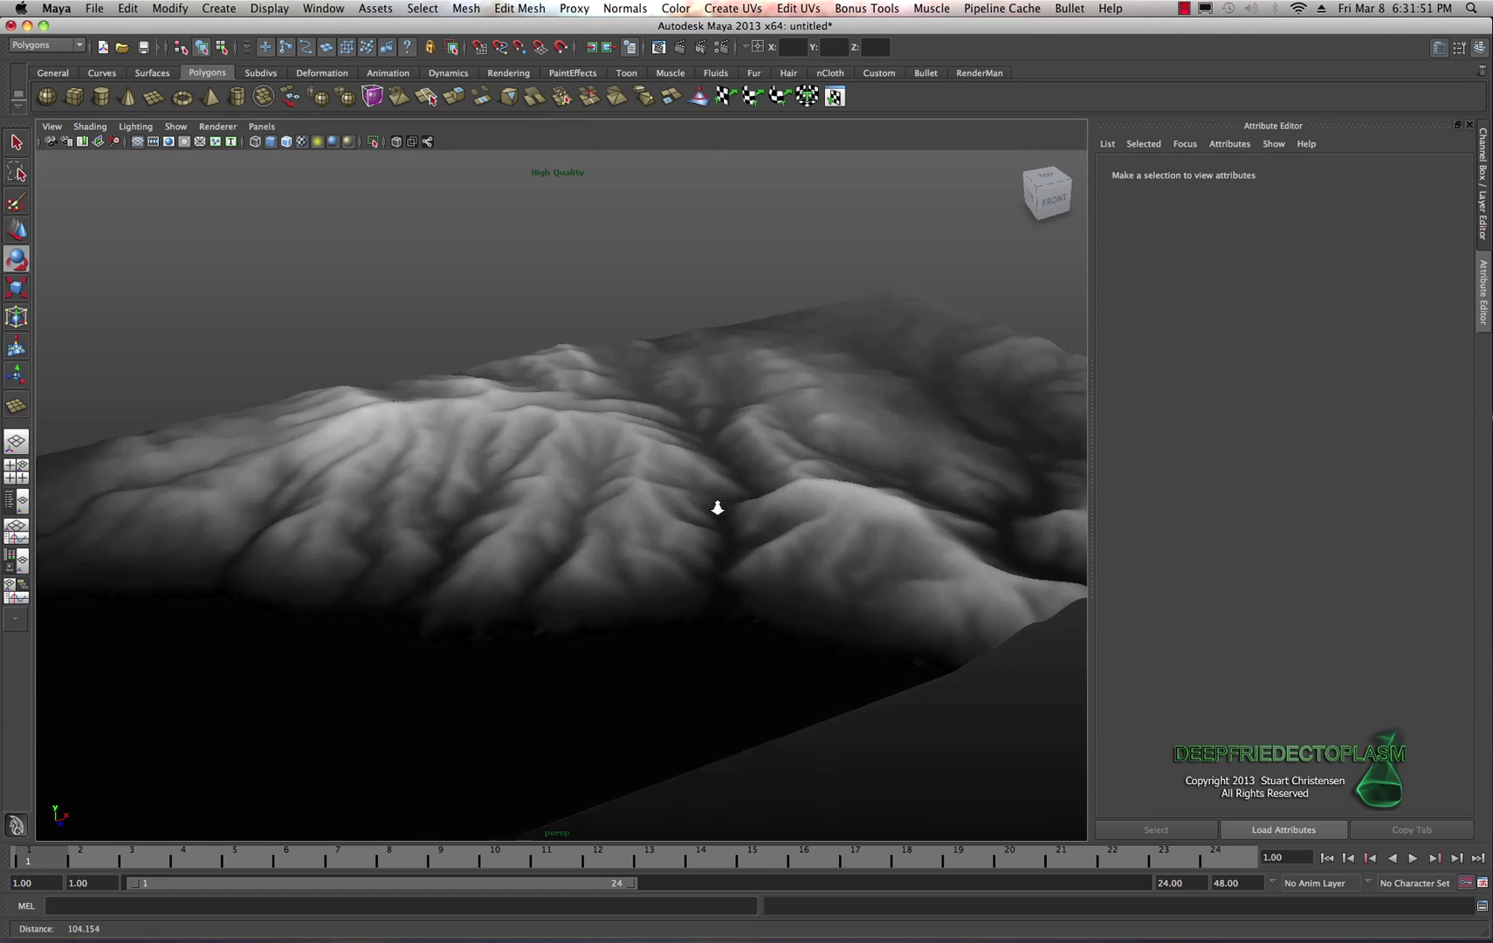
{"action": "left_click_drag", "start_coordinate": [767, 540], "coordinate": [803, 572], "text": "alt"}
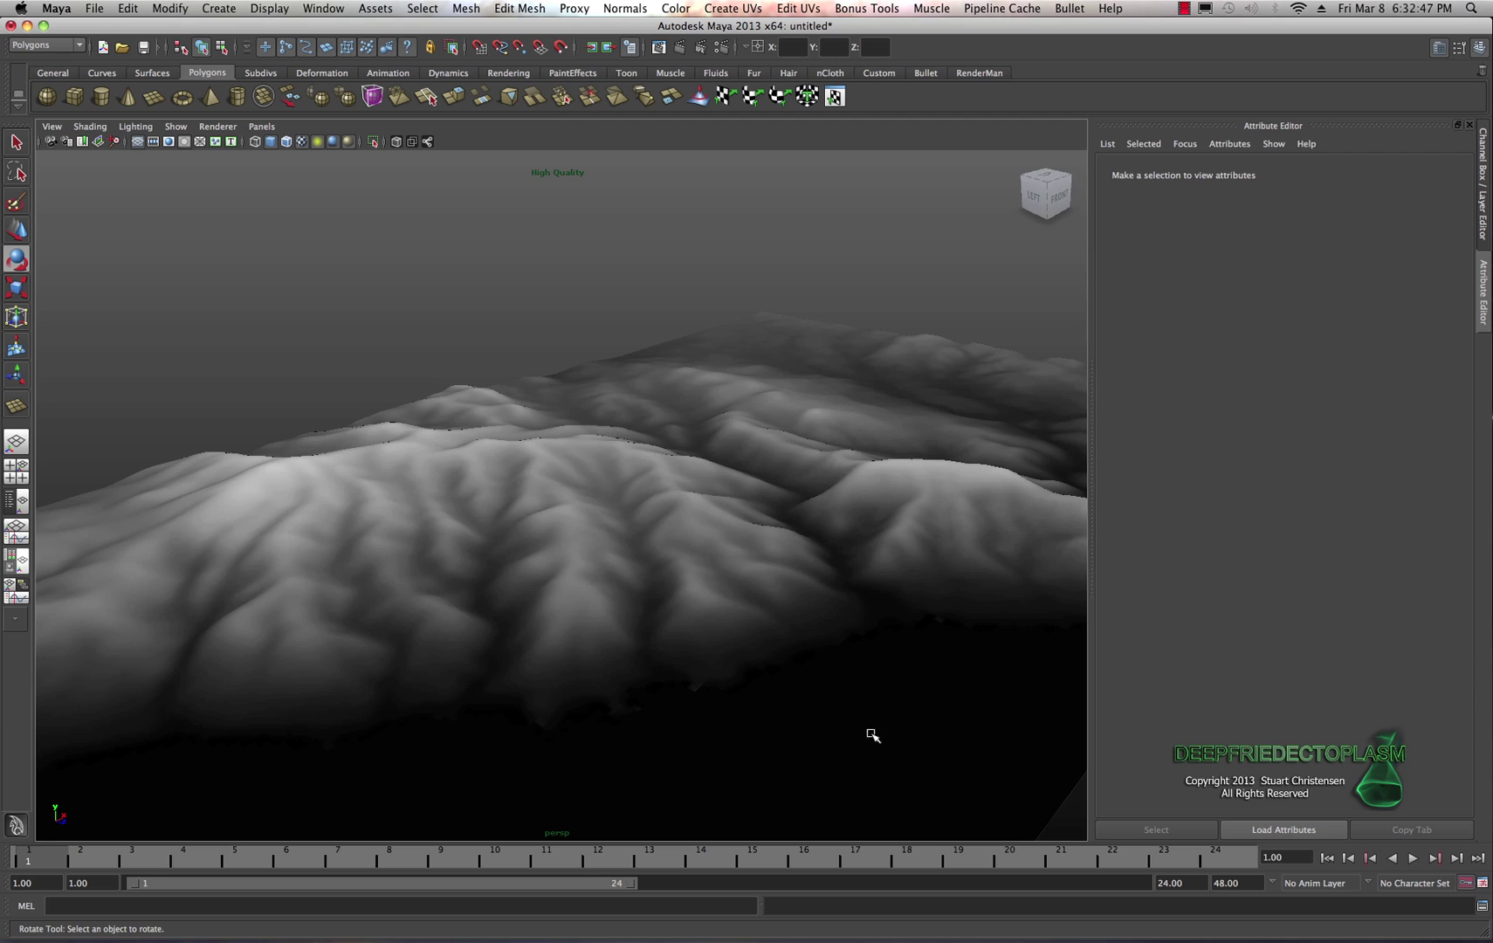
- Switch to Preview and bring up the Rhino_Comp.tif image
{"action": "mouse_move", "coordinate": [1393, 932]}
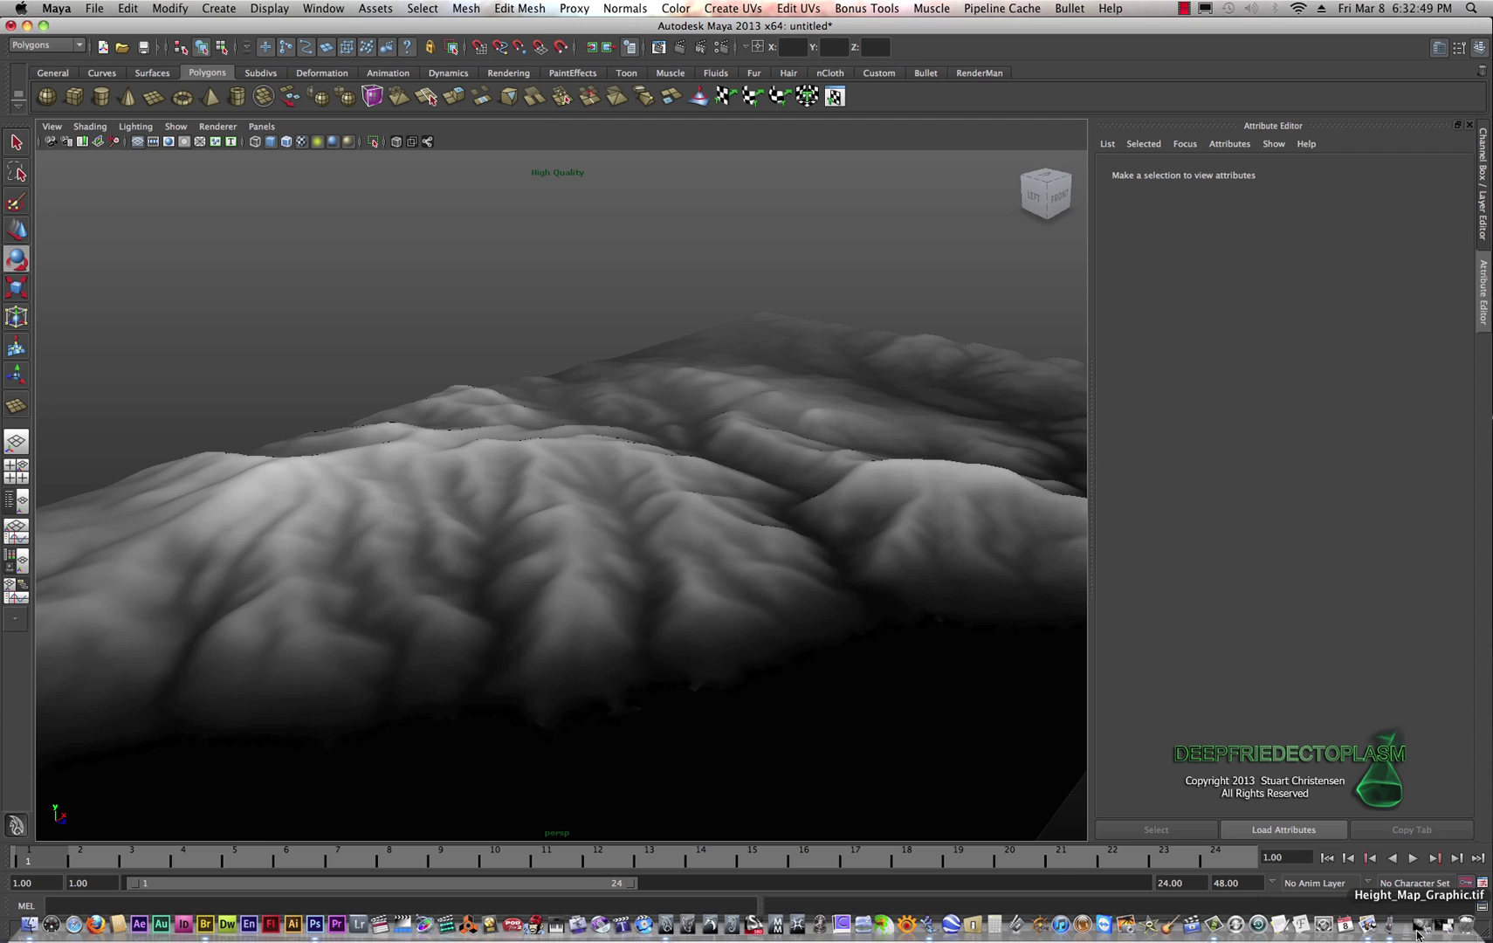
{"action": "left_click", "coordinate": [1449, 928]}
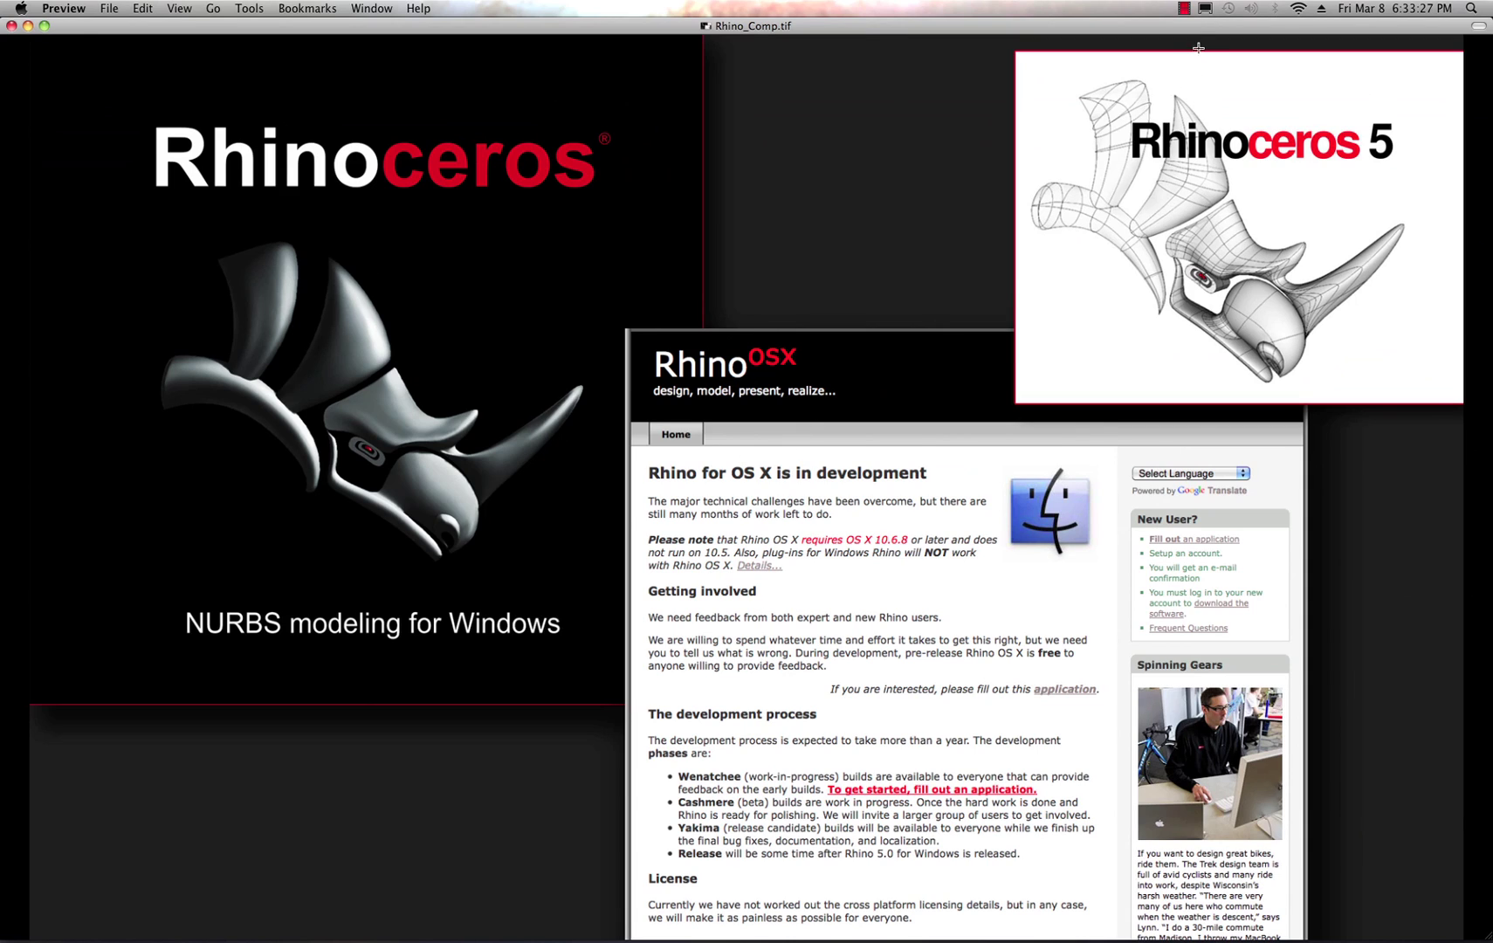
{"action": "left_click", "coordinate": [1184, 9]}
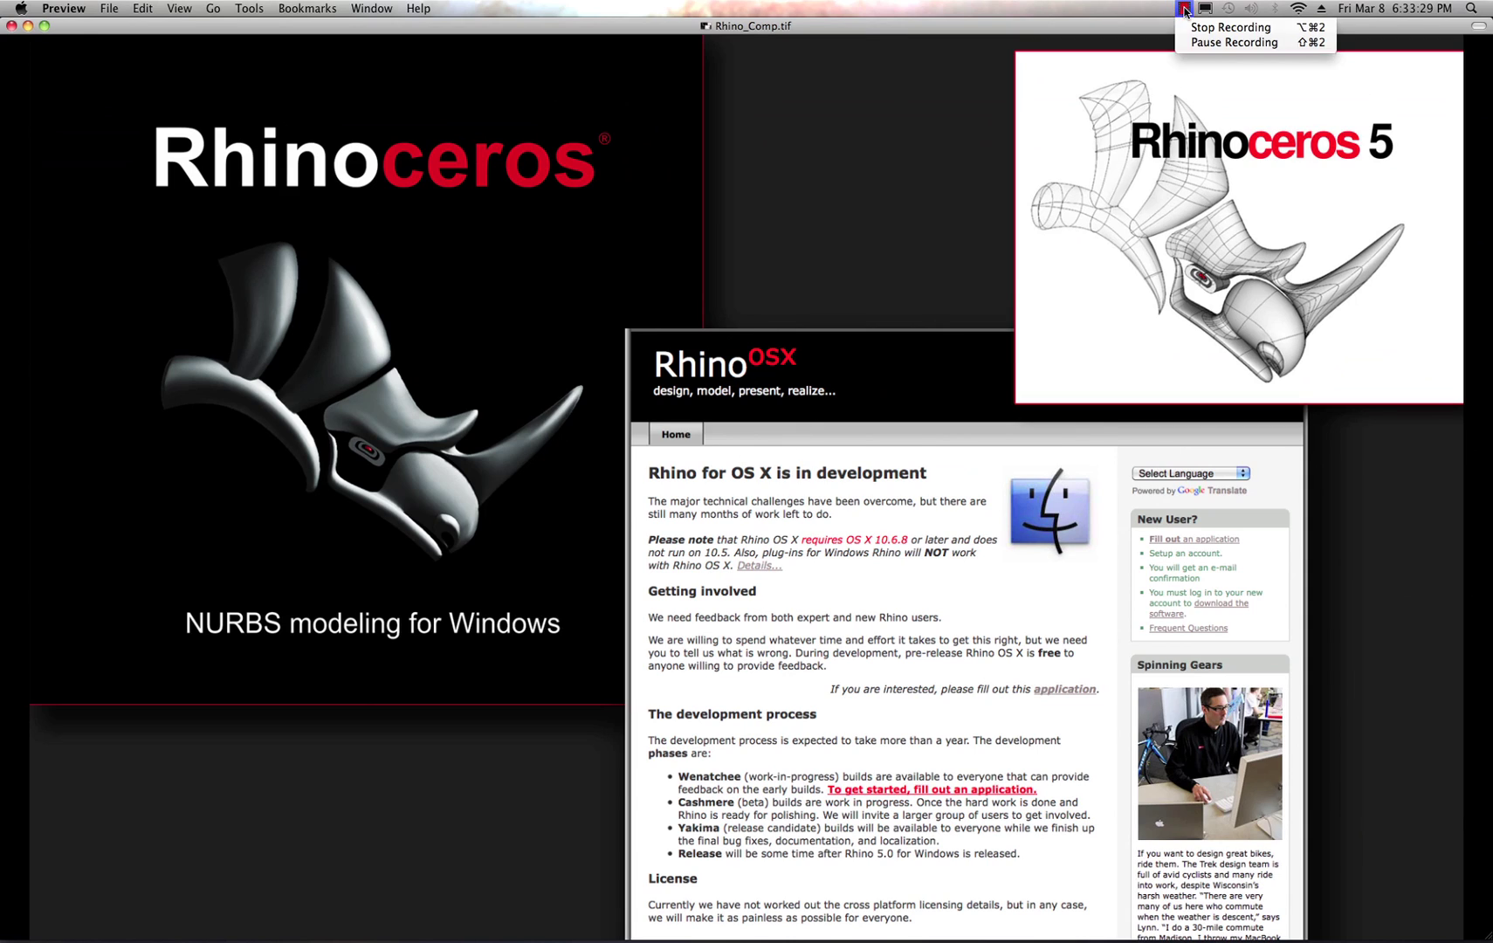